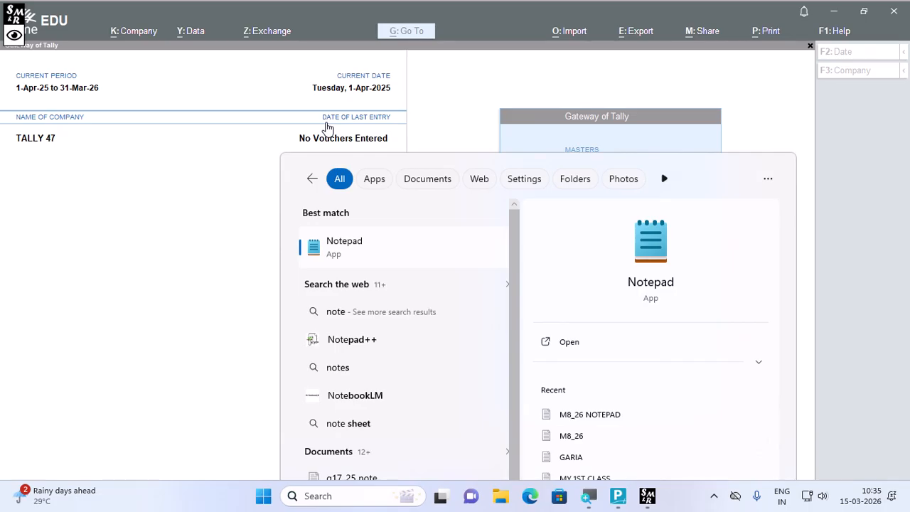
Step: Open Notepad and change its text font family to Arial
key(Return)
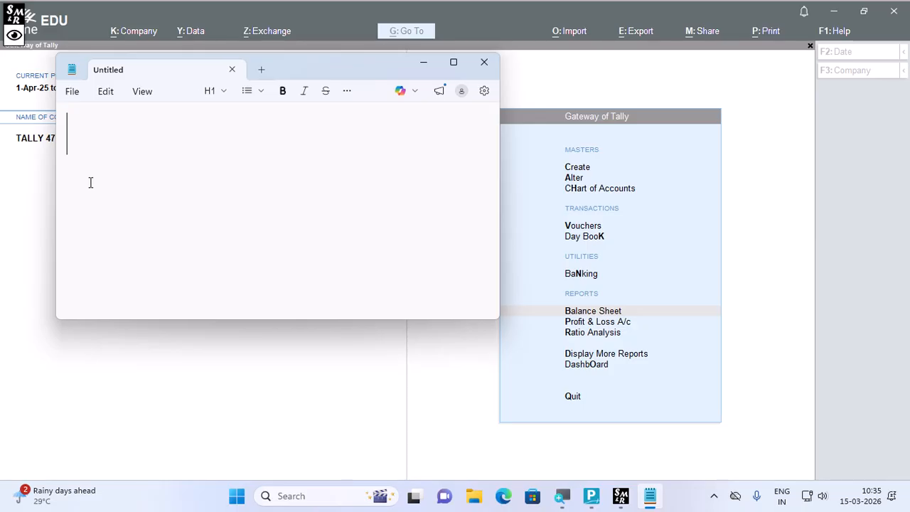
text(UTI)
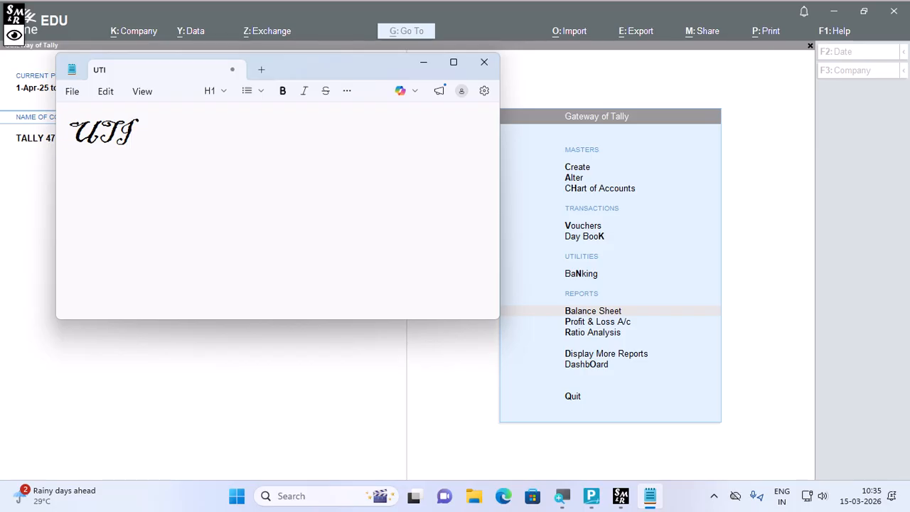
key(ctrl+z)
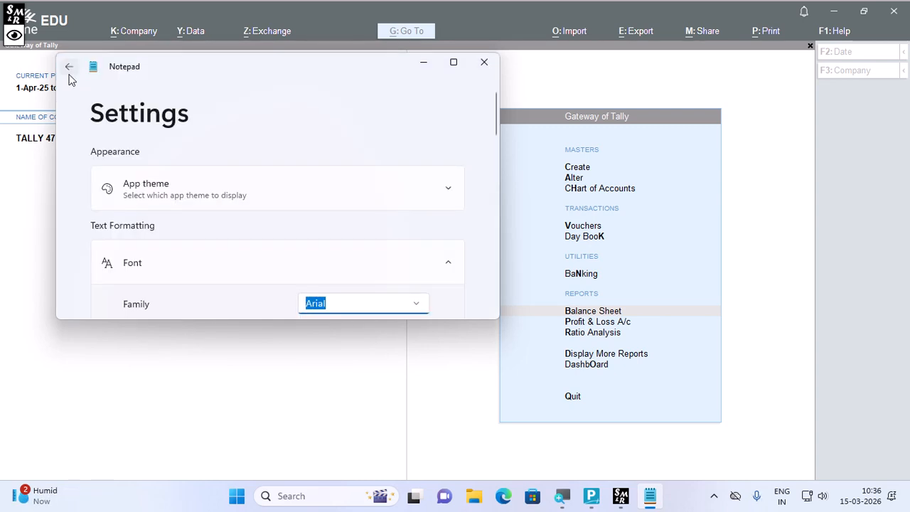
click(69, 67)
Step: Write the account names UTI and CASH on two separate lines of the note
text(UTI)
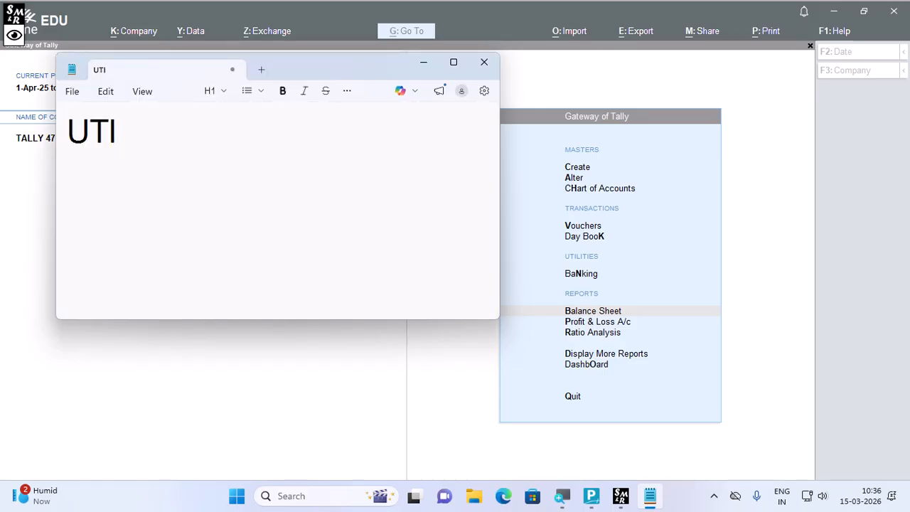
key(Return)
text(CAS)
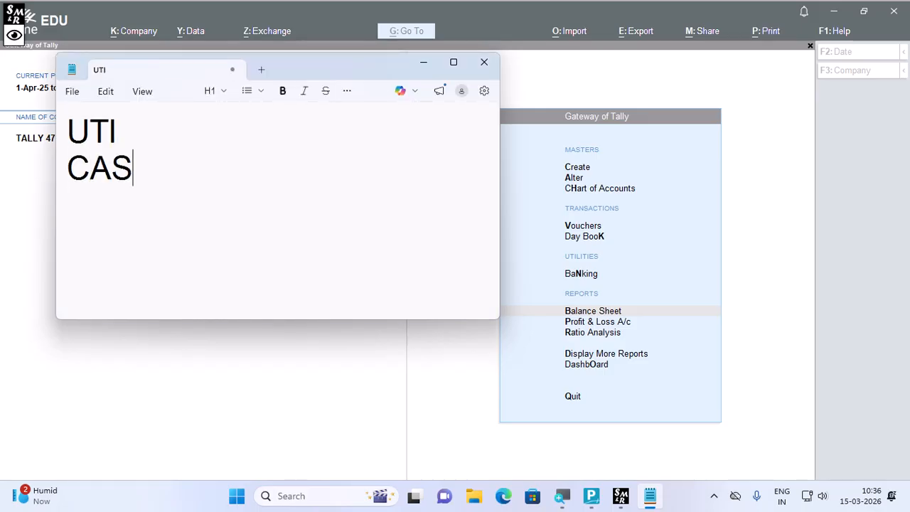
text(H)
key(Return)
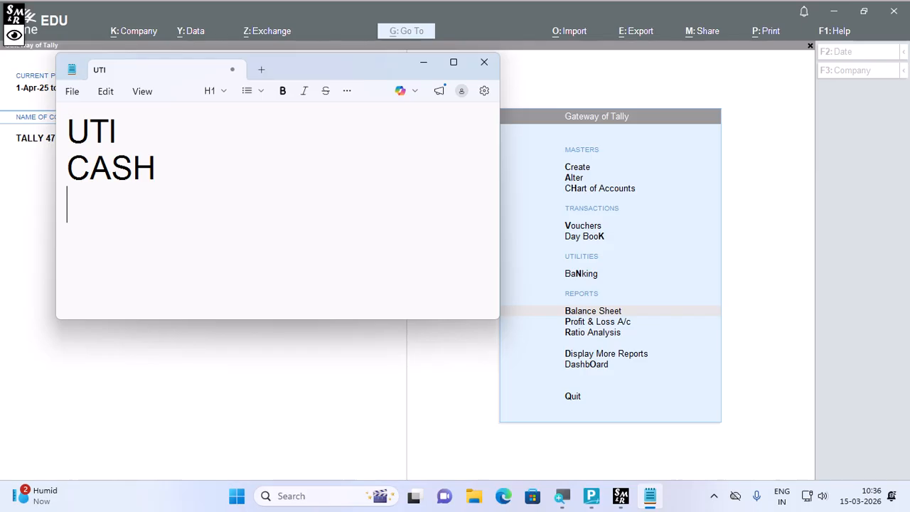
Step: Add the journal entry lines "UTI A/C DR" and "CASH A/C CR" below the account names, with a gap before CR
click(67, 168)
click(68, 204)
text(UTI)
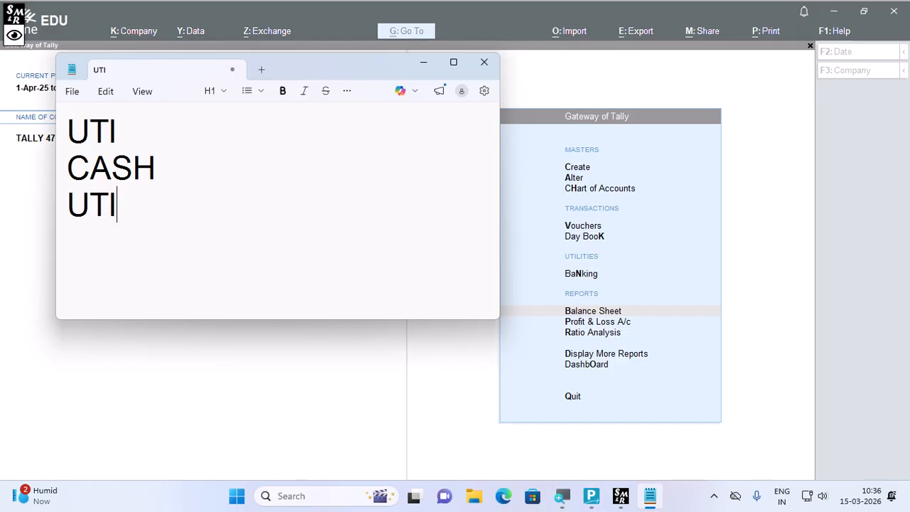
text( A/C DR)
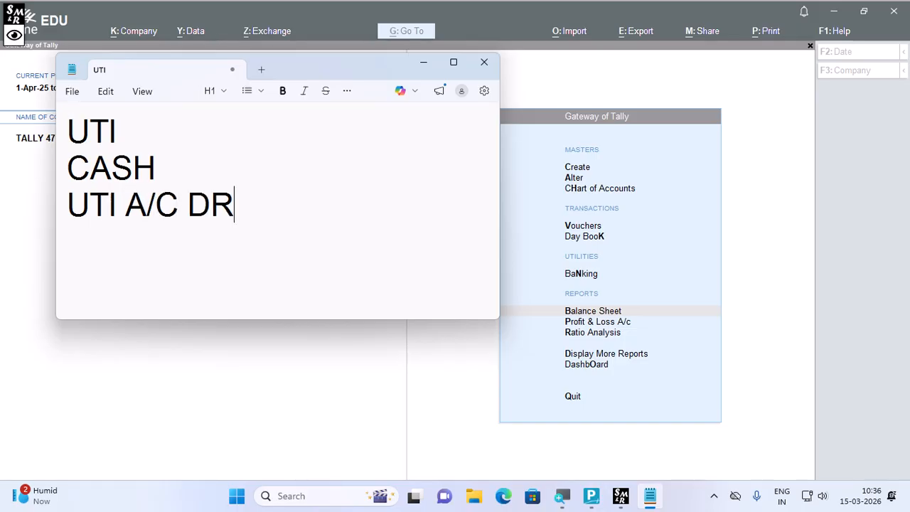
key(Return)
text(CASH )
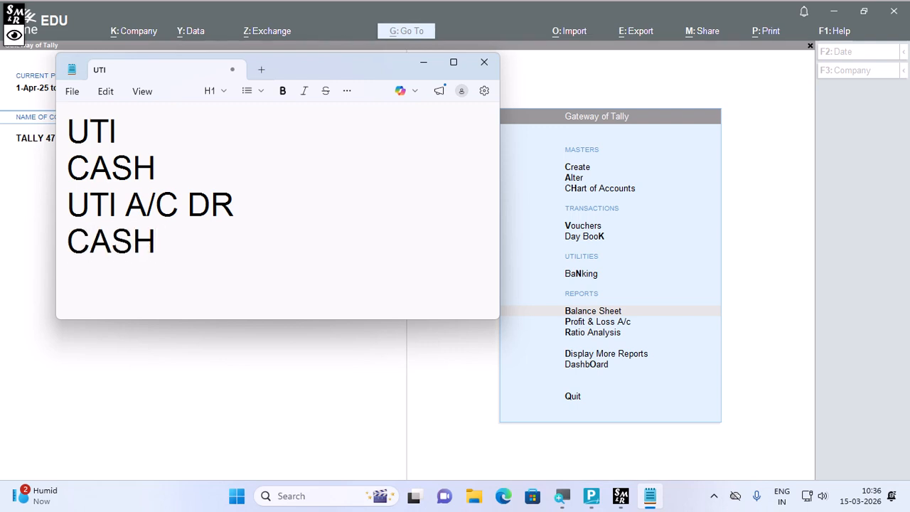
text(A/C)
key(Tab)
text(CR)
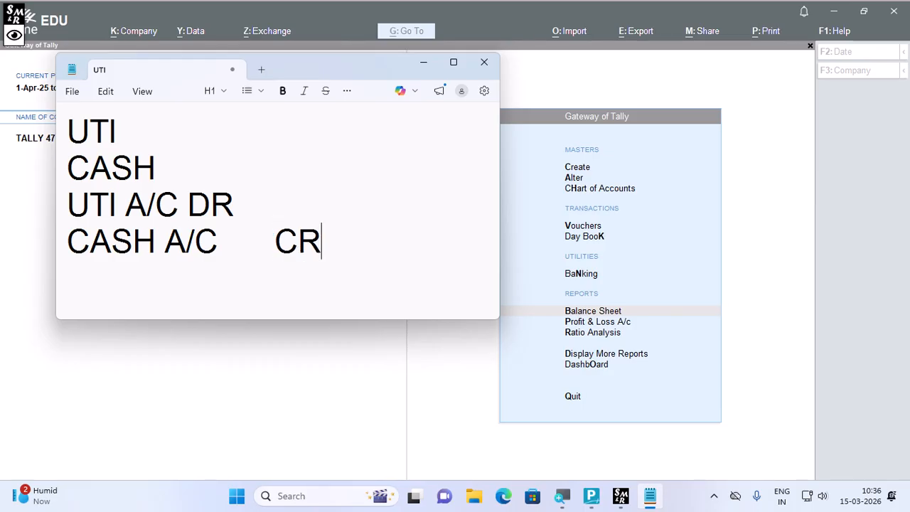
Step: Add the voucher type line "CONTRA F4" at the end of the note
key(Return)
text(CO)
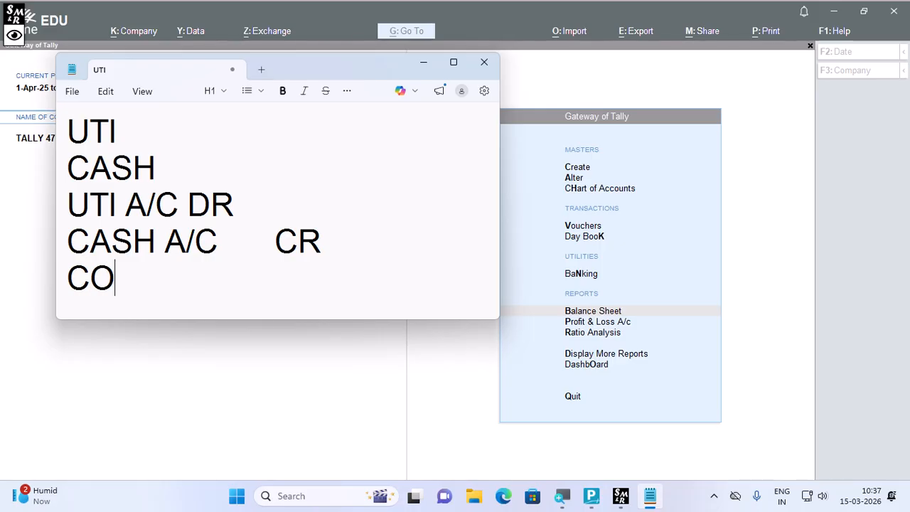
text(NTRA )
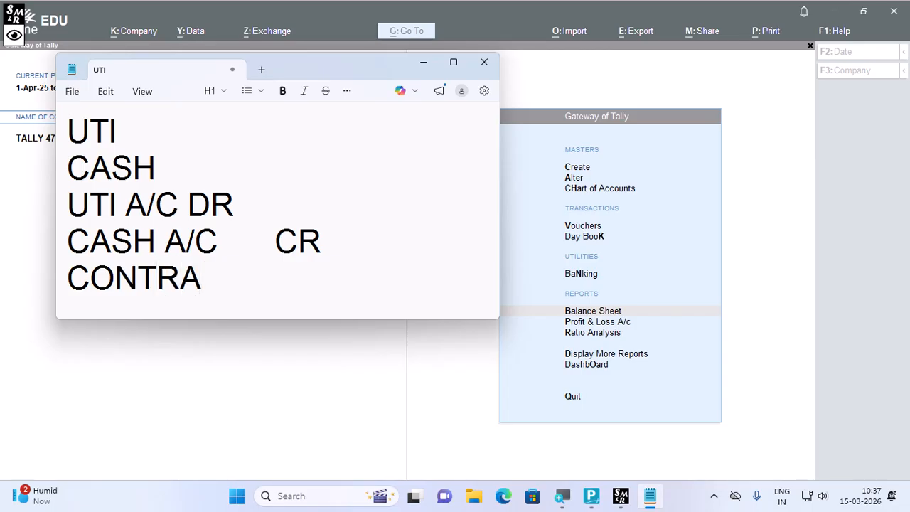
text(F4)
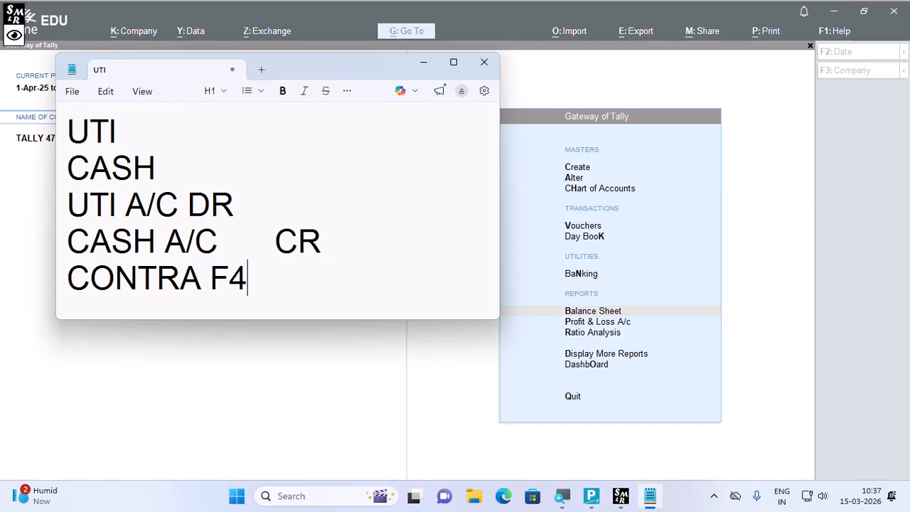
Step: Switch to TallyPrime and check the Cash-in-Hand line in the Balance Sheet of TALLY 47
key(alt+Tab)
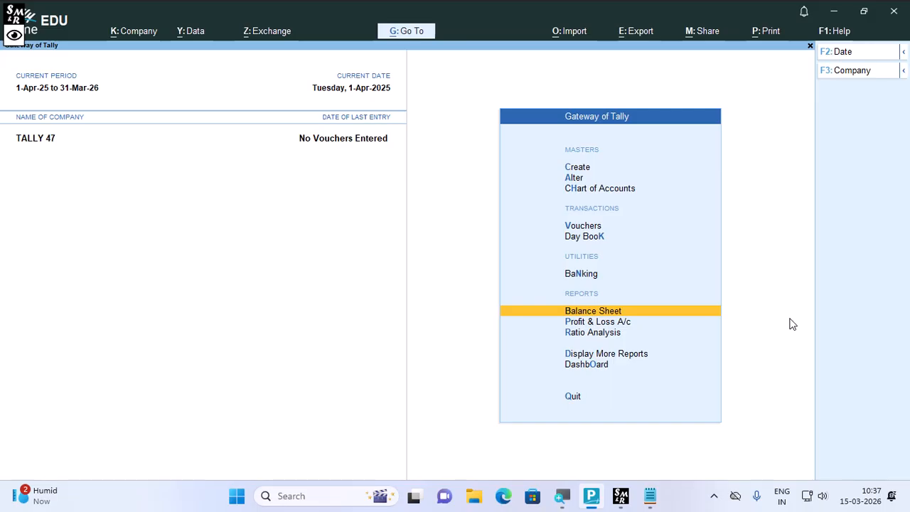
key(Up)
key(Up)
key(Up)
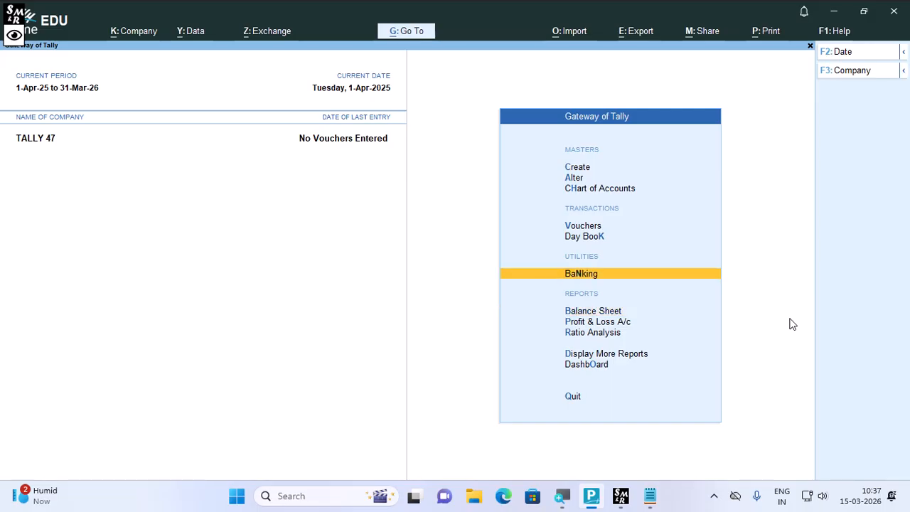
key(b)
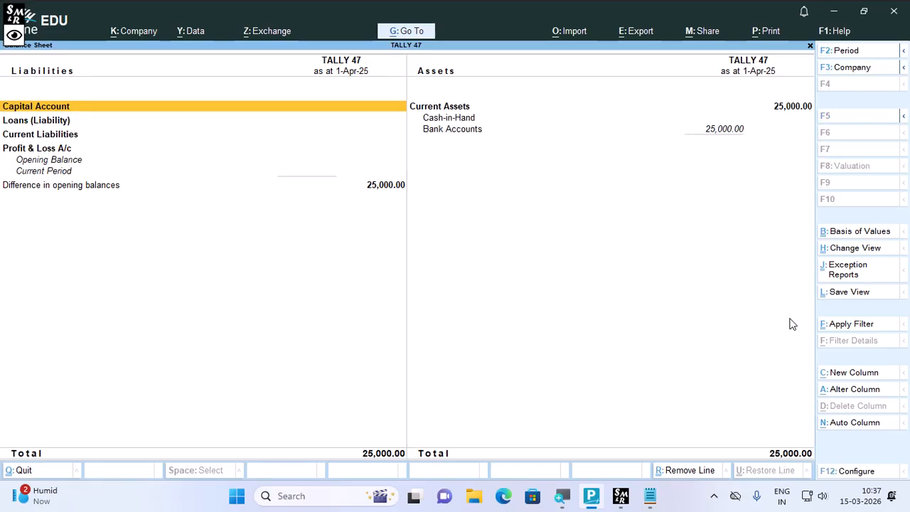
click(467, 118)
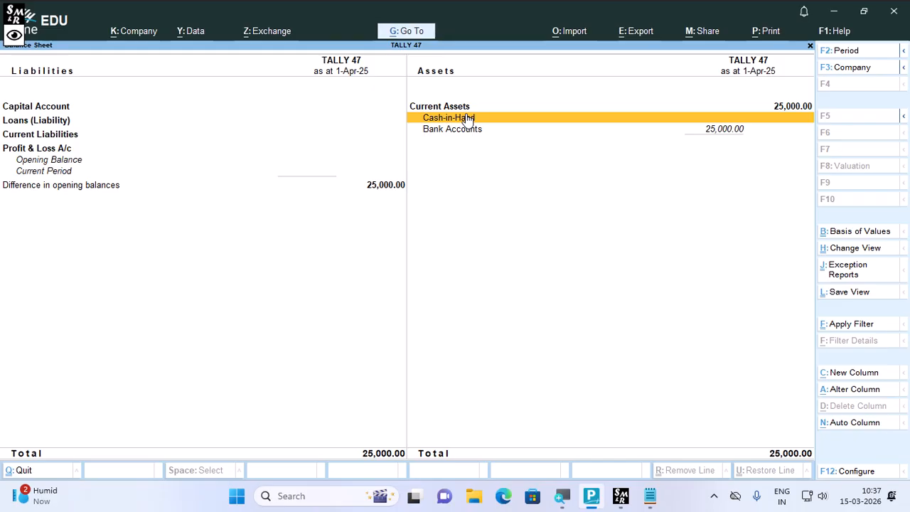
key(Escape)
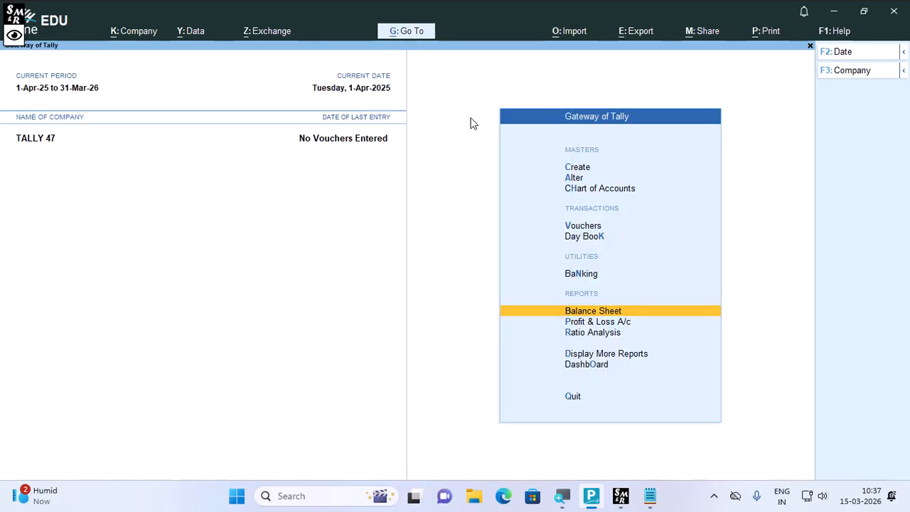
Step: Open the Cash ledger for alteration
key(Up)
key(Up)
key(Up)
key(Up)
key(Up)
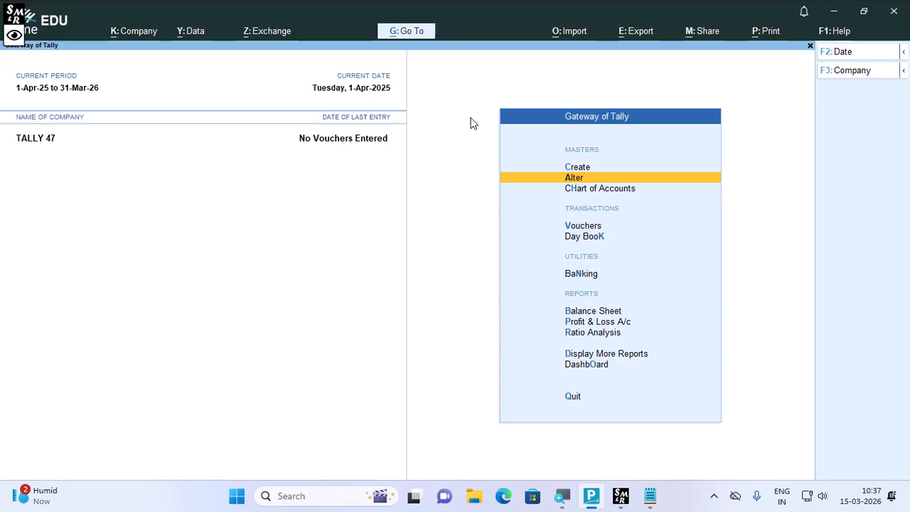
key(Return)
key(Down)
key(Return)
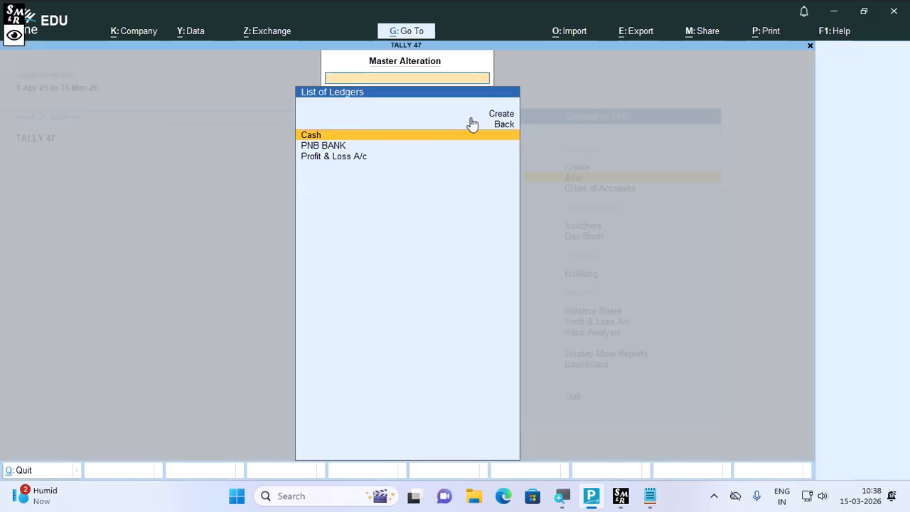
key(Return)
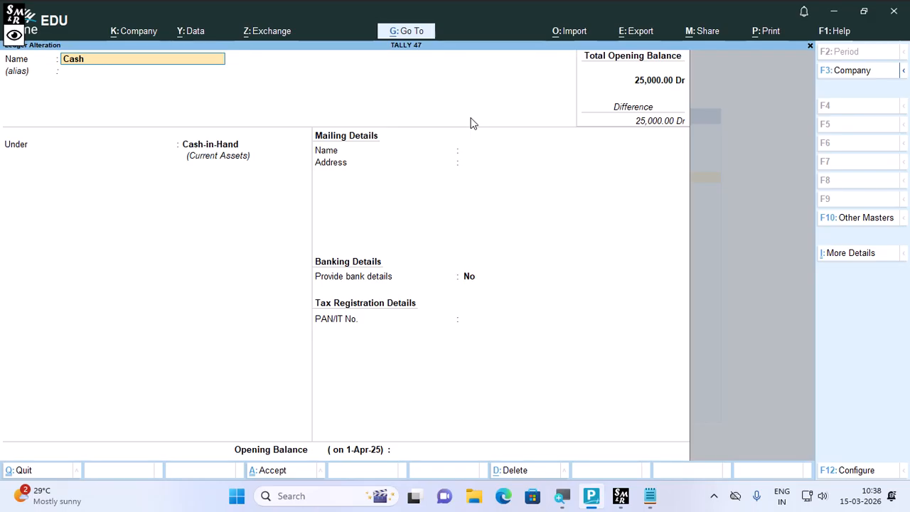
Step: Set the Cash ledger's opening balance to 80,000 Dr, accept the change and return to the Gateway of Tally
key(Return)
key(Return)
key(Return)
key(Return)
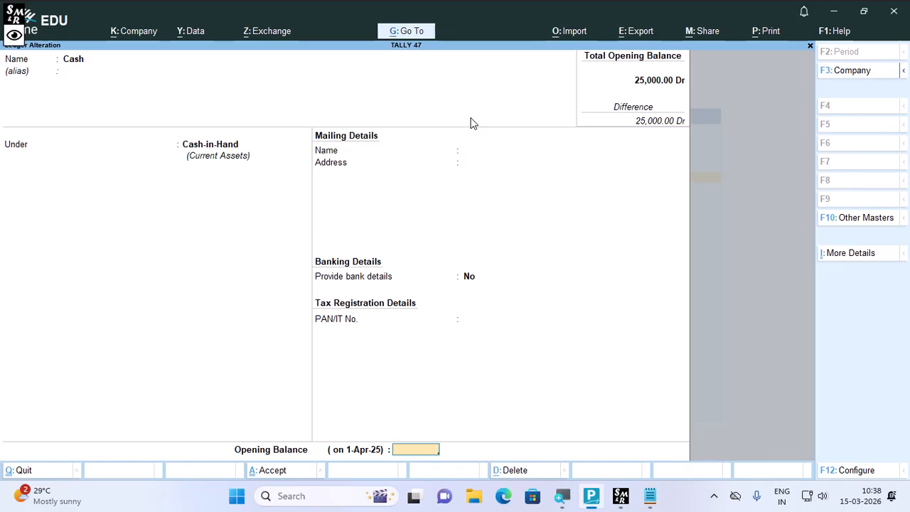
text(80000)
key(Return)
key(Return)
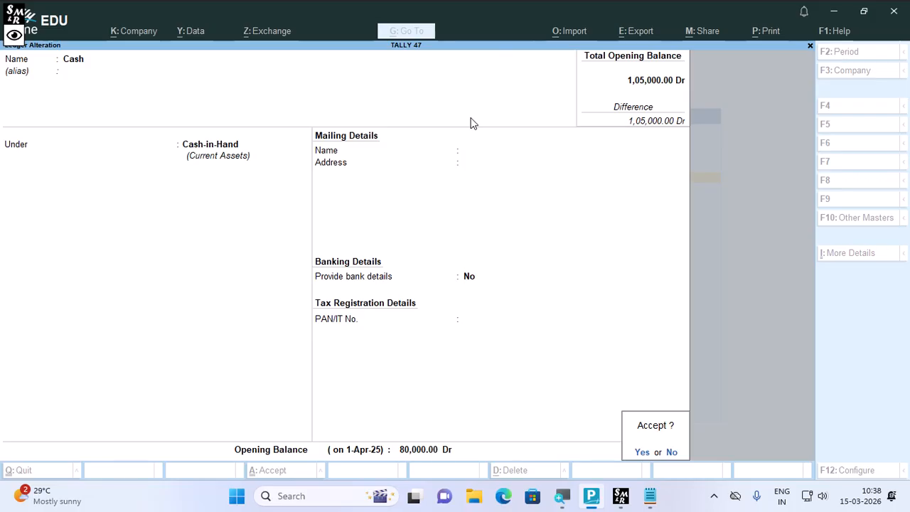
key(Return)
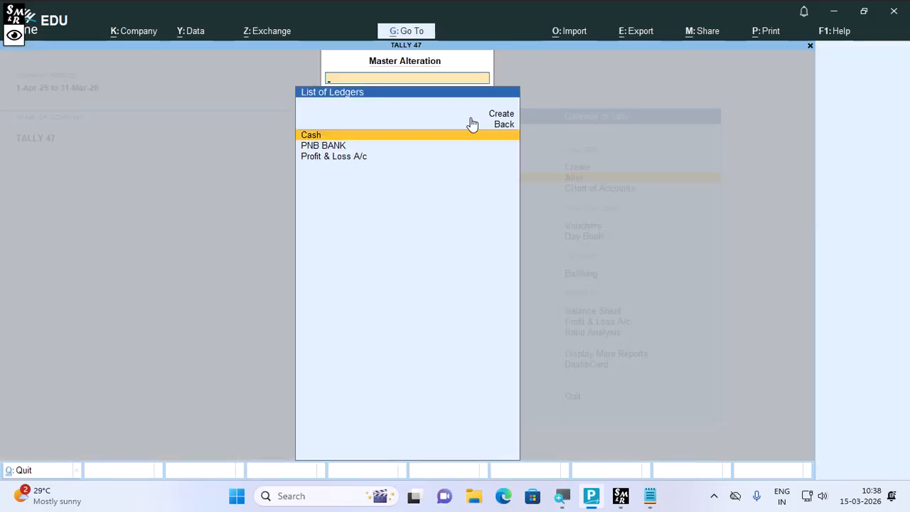
key(Escape)
key(Escape)
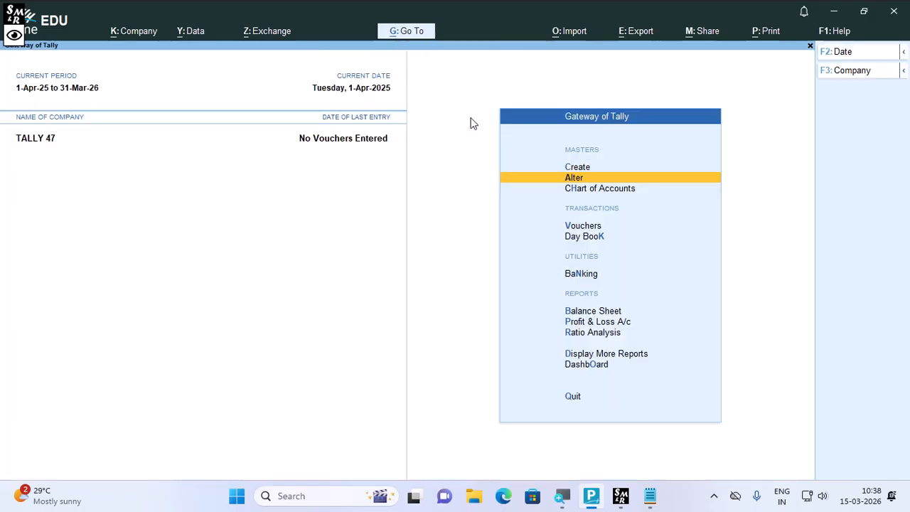
Step: Start a new ledger named UTI and place it under the Bank Accounts group
click(656, 173)
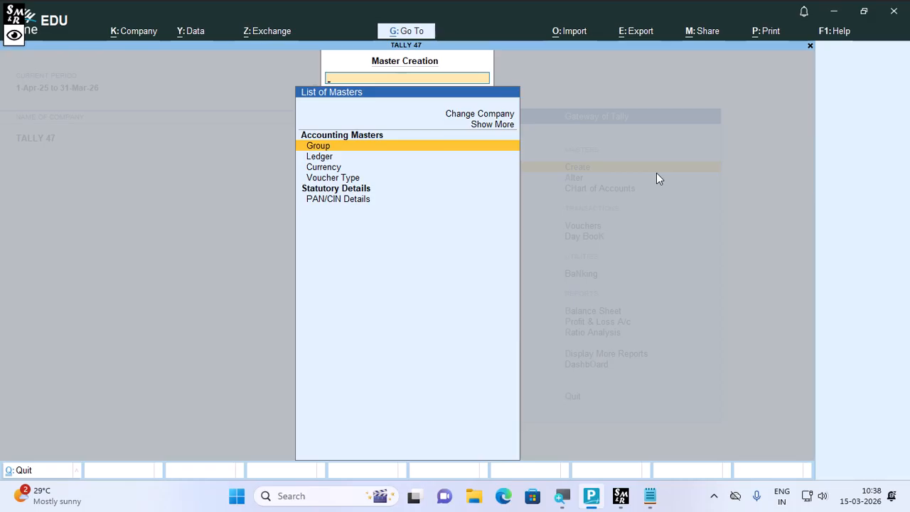
key(Down)
key(Return)
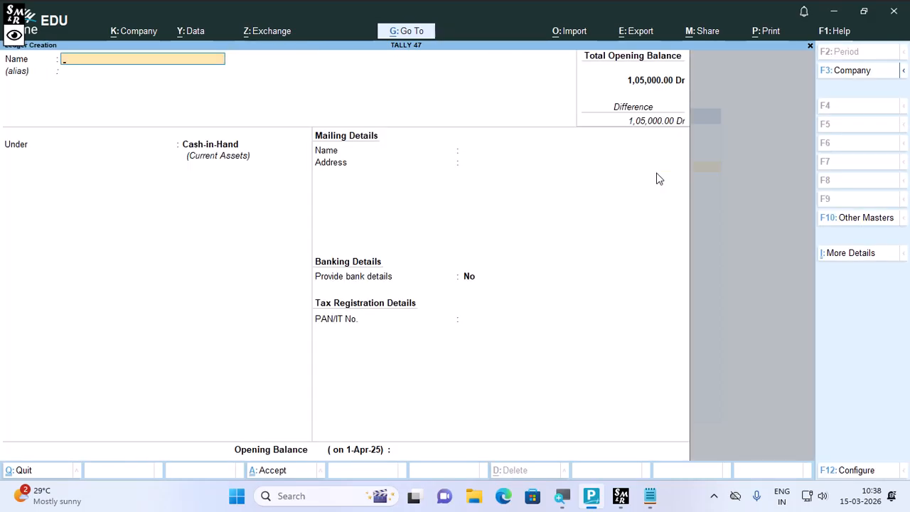
text(UTI)
key(Return)
key(Return)
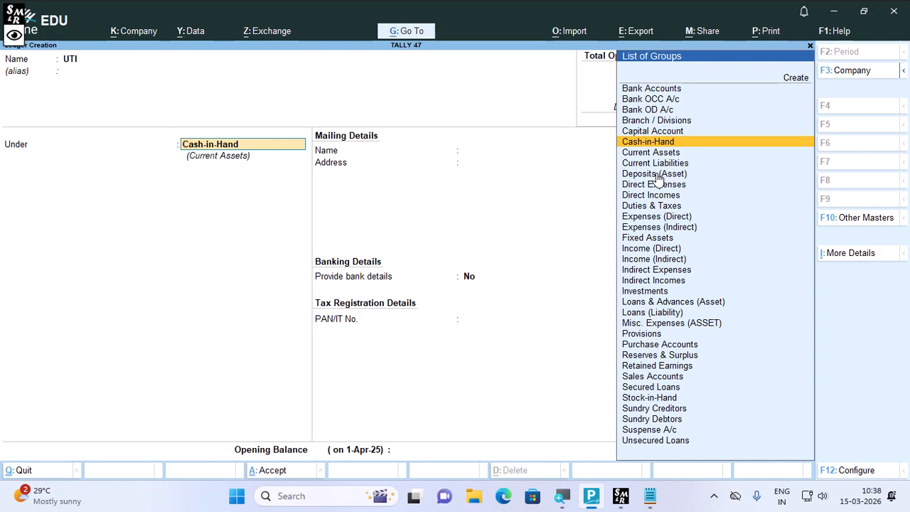
text(BAN)
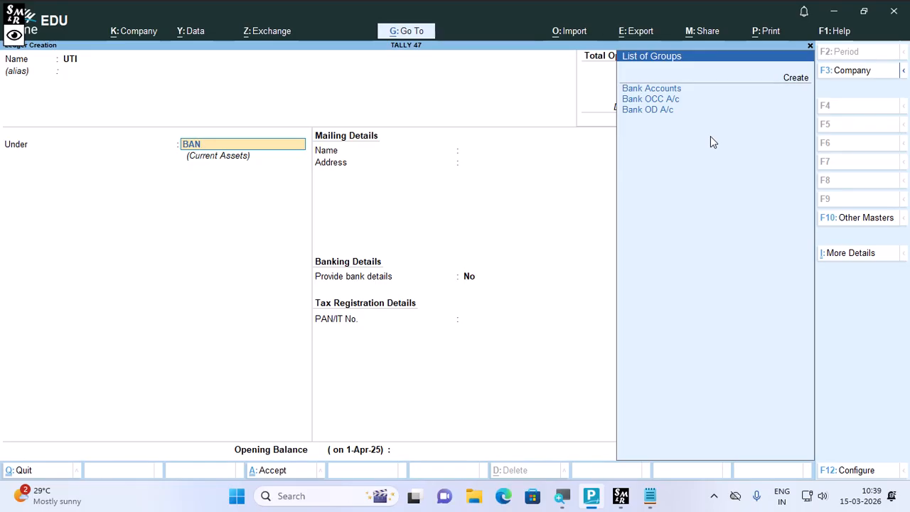
key(Down)
key(Return)
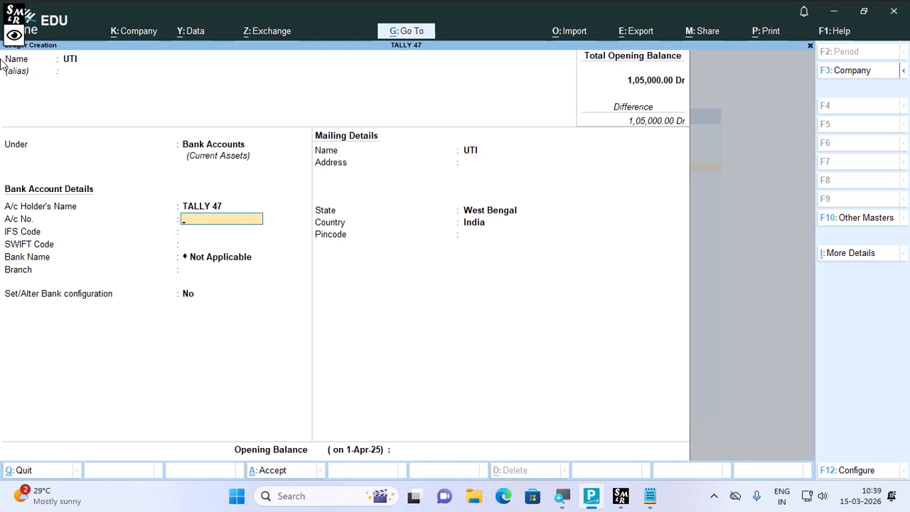
Step: Save the UTI ledger with its bank account details and opening balance left blank
key(Return)
key(Return)
key(Return)
key(Return)
key(Return)
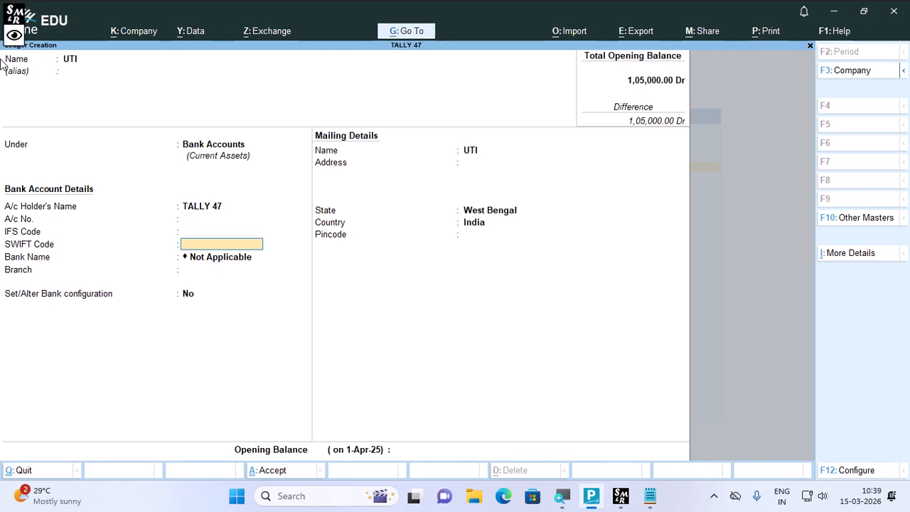
key(Return)
key(Return)
key(Return)
key(Return)
key(Return)
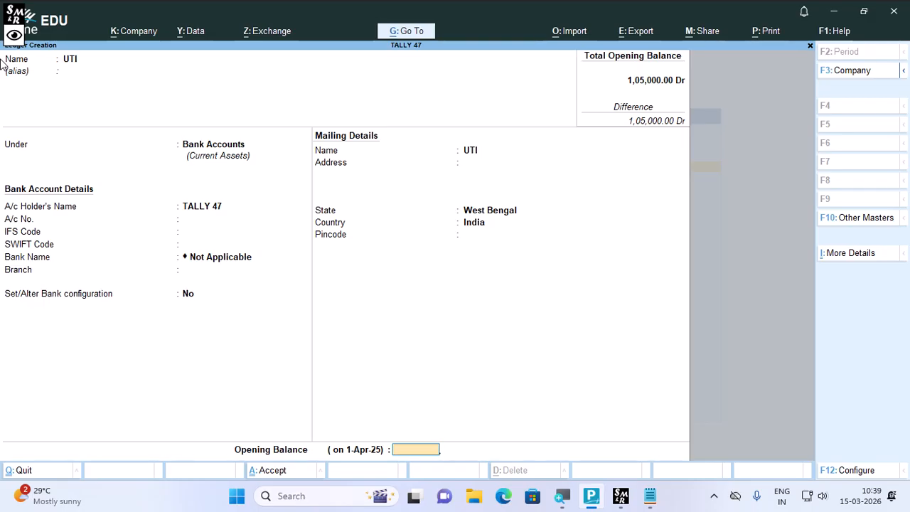
key(Return)
key(Return)
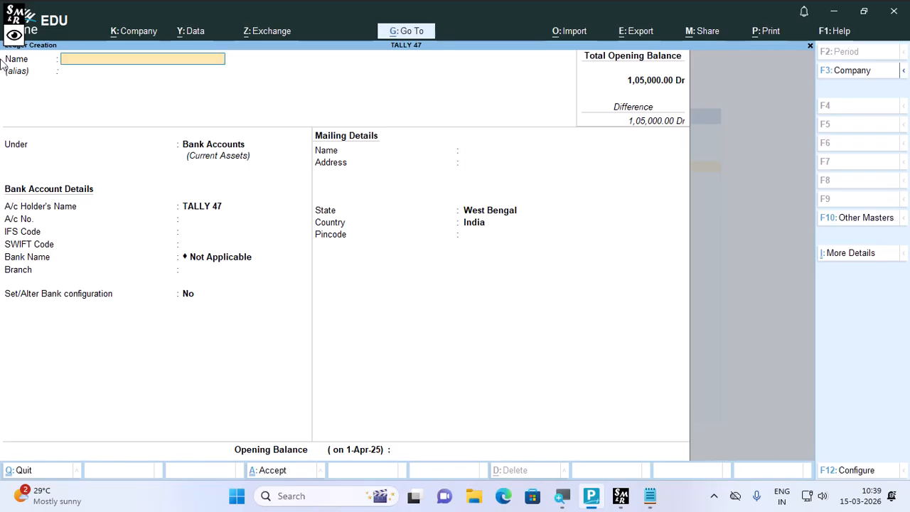
Step: Leave ledger creation and open the Balance Sheet to review the cash and bank balances
key(Escape)
key(Return)
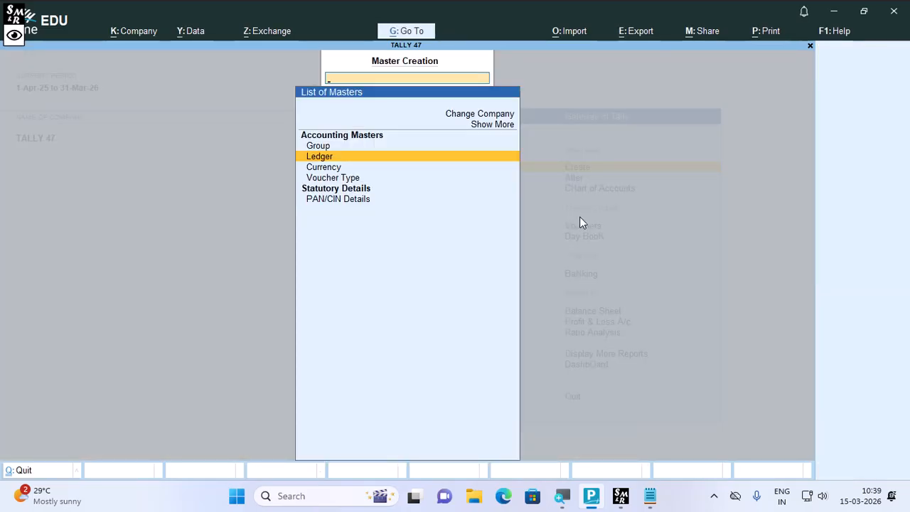
key(Escape)
key(b)
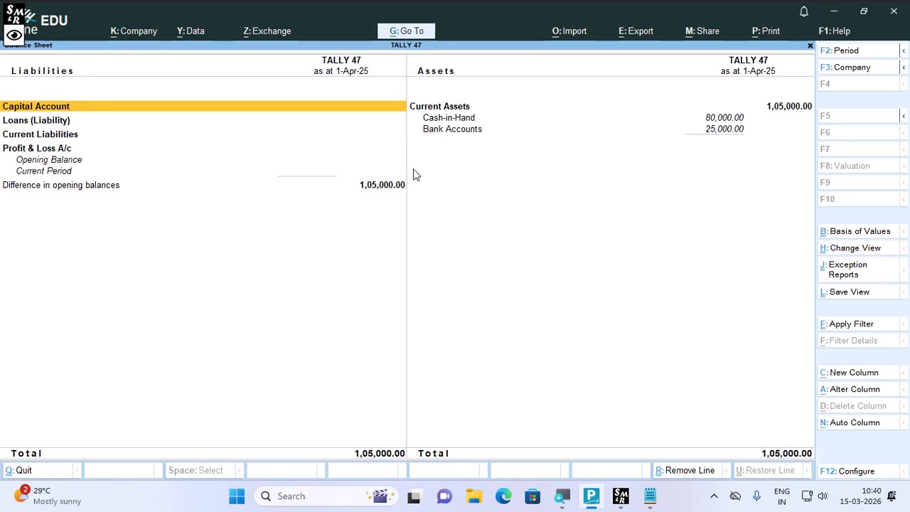
Step: Leave the Balance Sheet and open a new contra voucher
key(Escape)
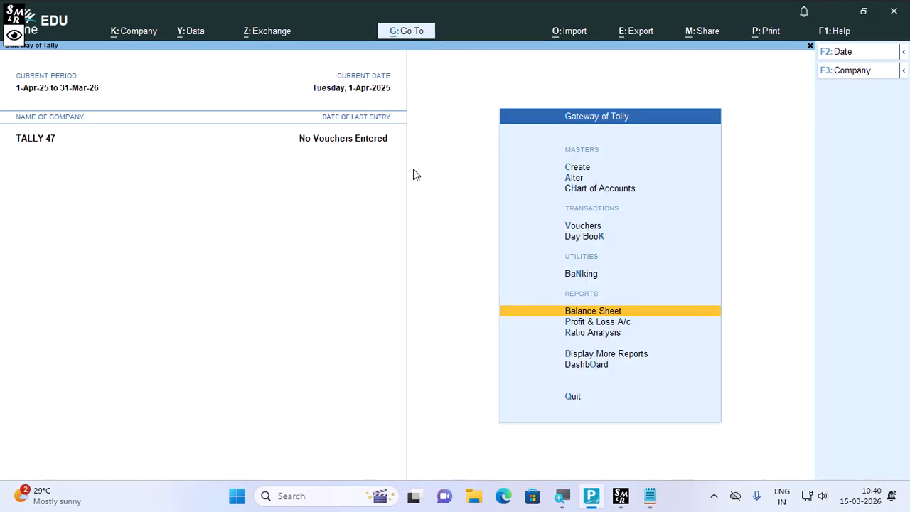
key(Up)
key(Up)
key(Up)
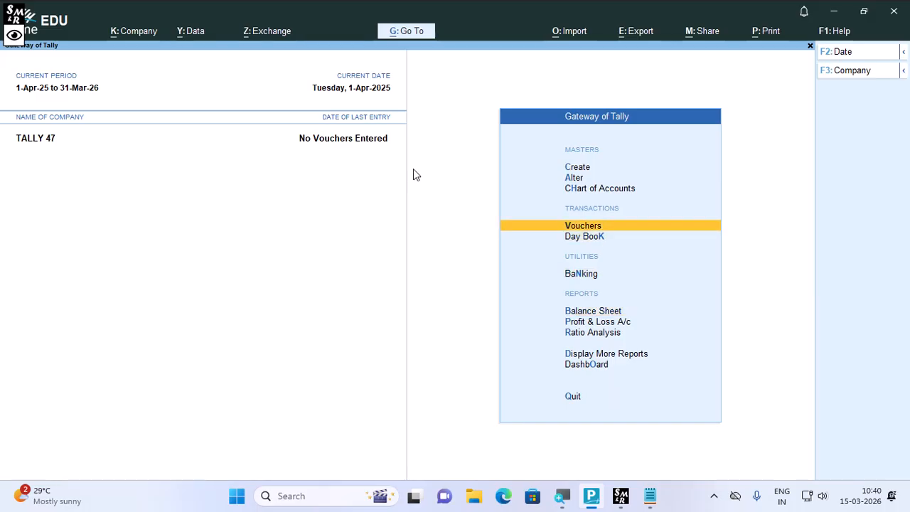
key(Return)
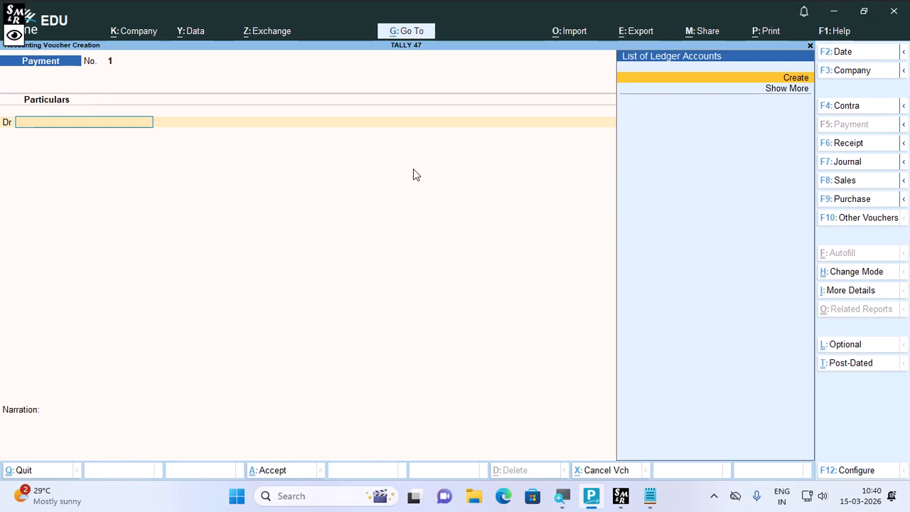
key(F4)
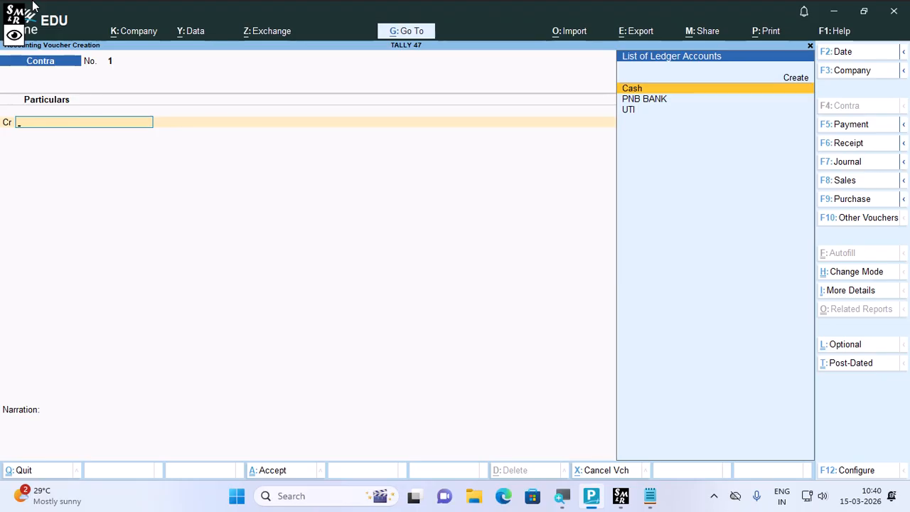
Step: Credit the Cash ledger with 25,000 on the first line of the contra voucher
text(cash)
key(Return)
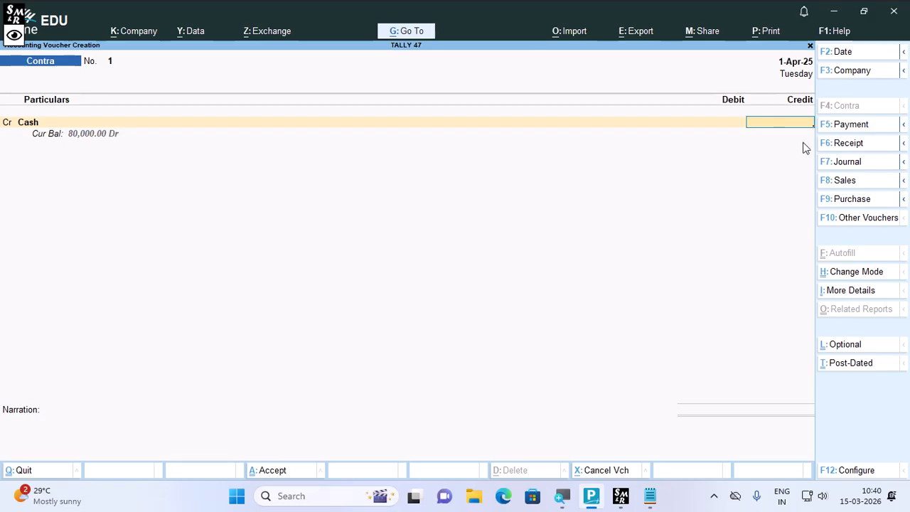
text(25000)
key(Return)
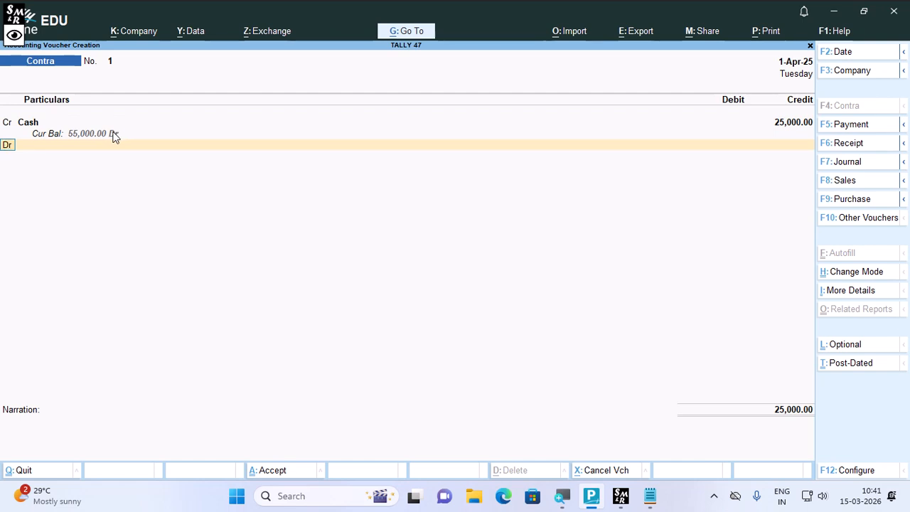
Step: Debit UTI with 25,000 and save the contra voucher with the cash denominations left blank
key(Return)
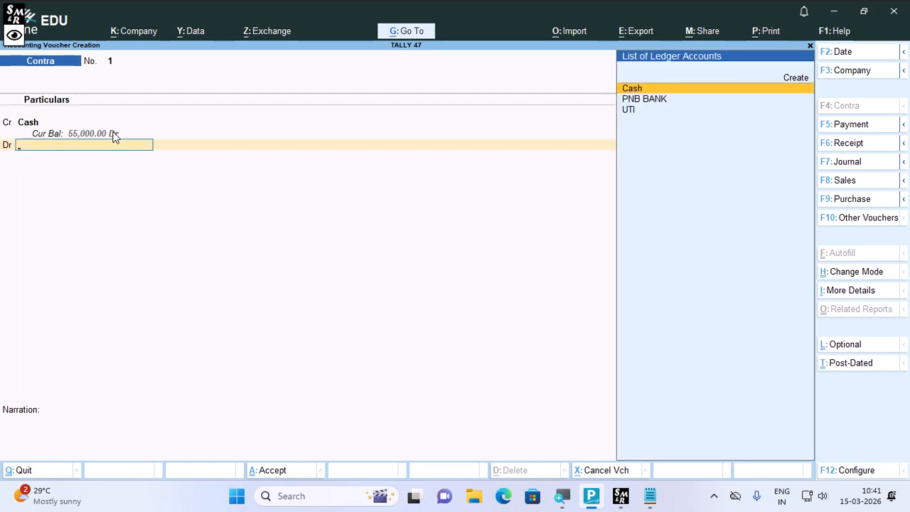
text(UTI)
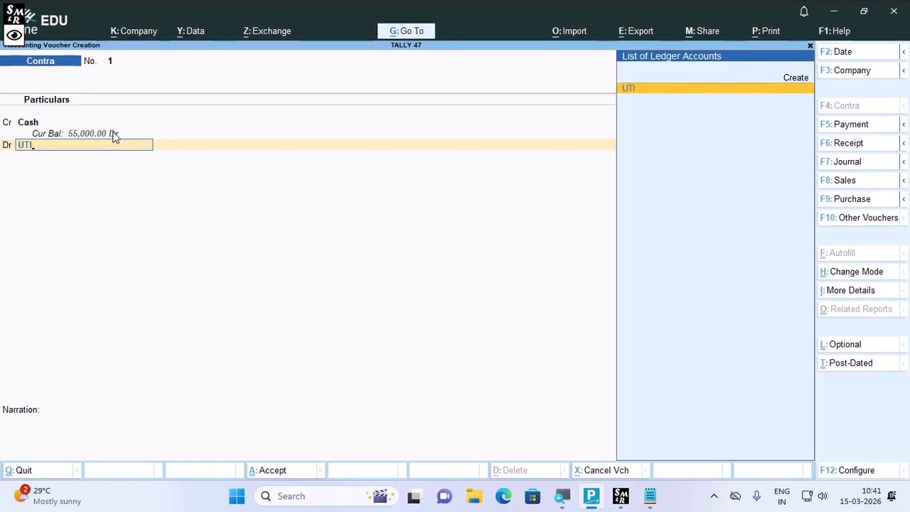
key(Return)
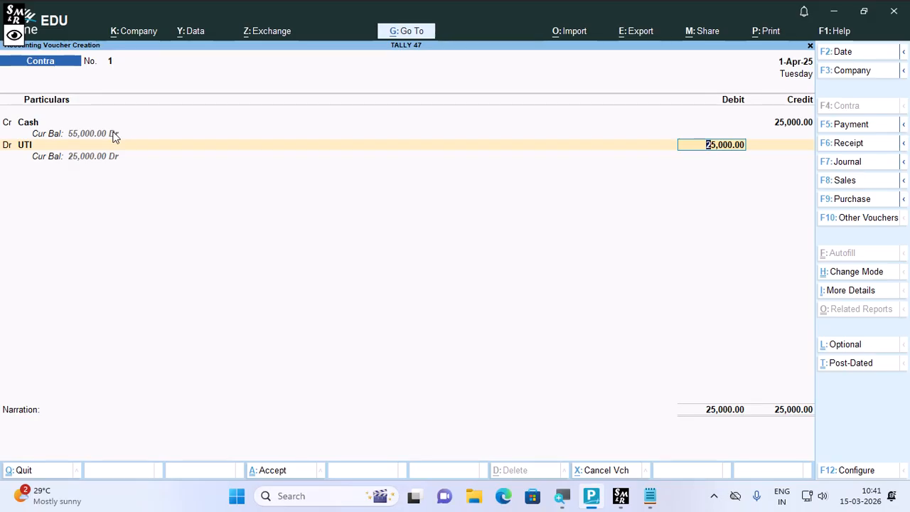
key(Return)
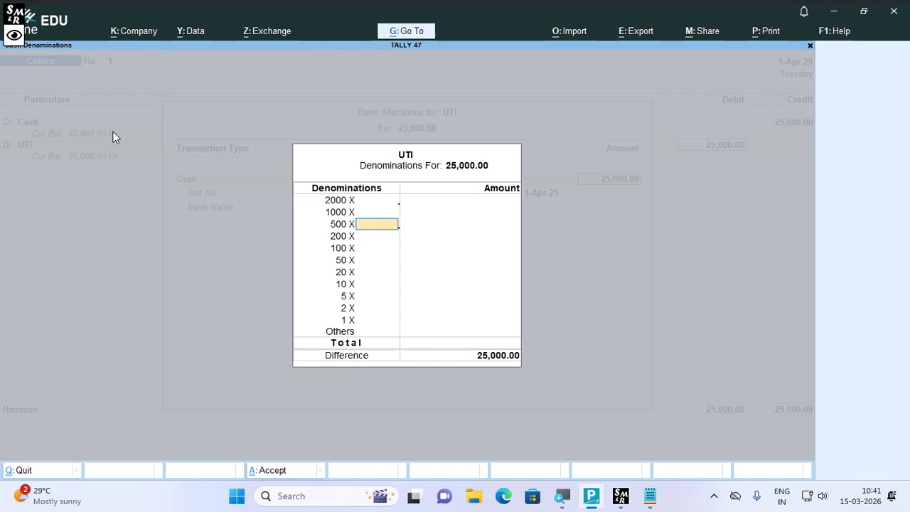
key(ctrl+a)
key(Return)
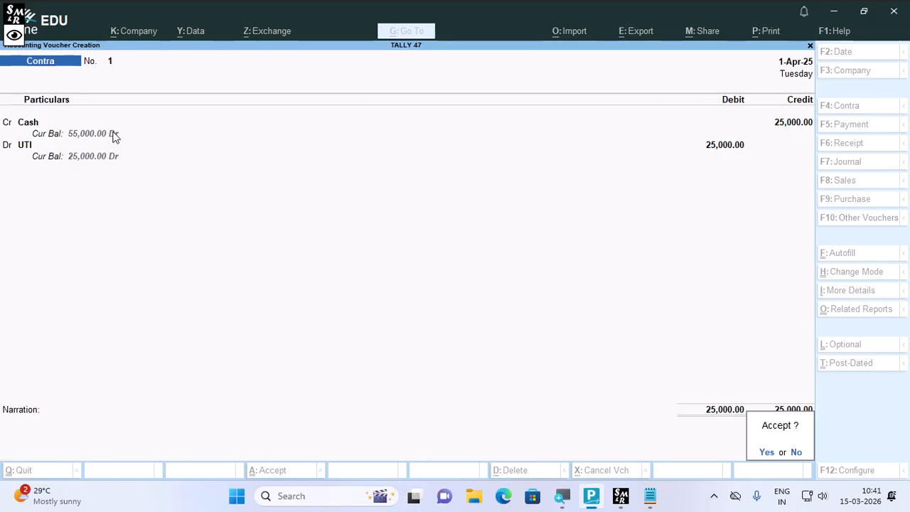
key(Return)
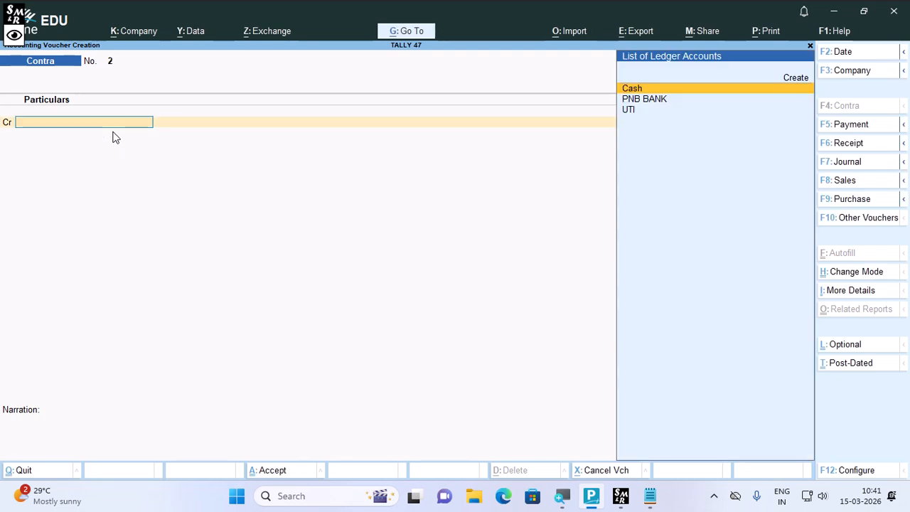
Step: Review the cash and bank balances in the Balance Sheet and return to the Gateway of Tally
key(Escape)
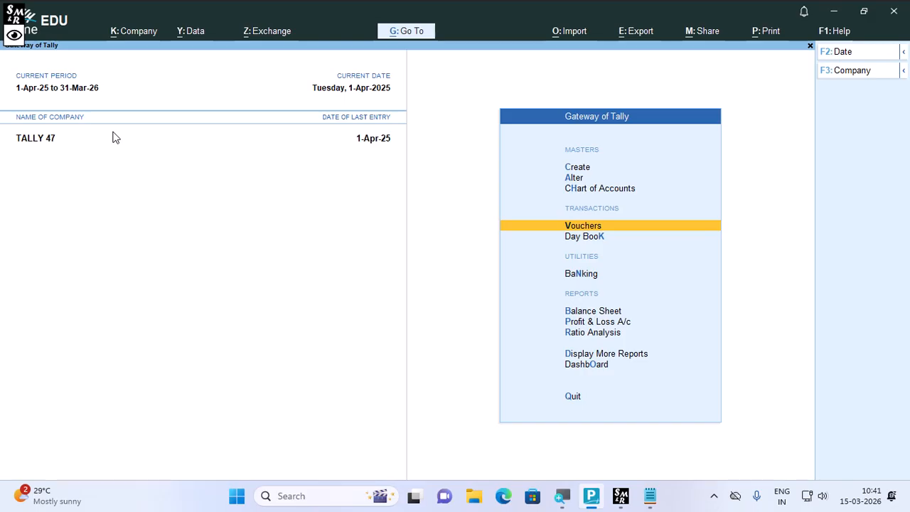
key(b)
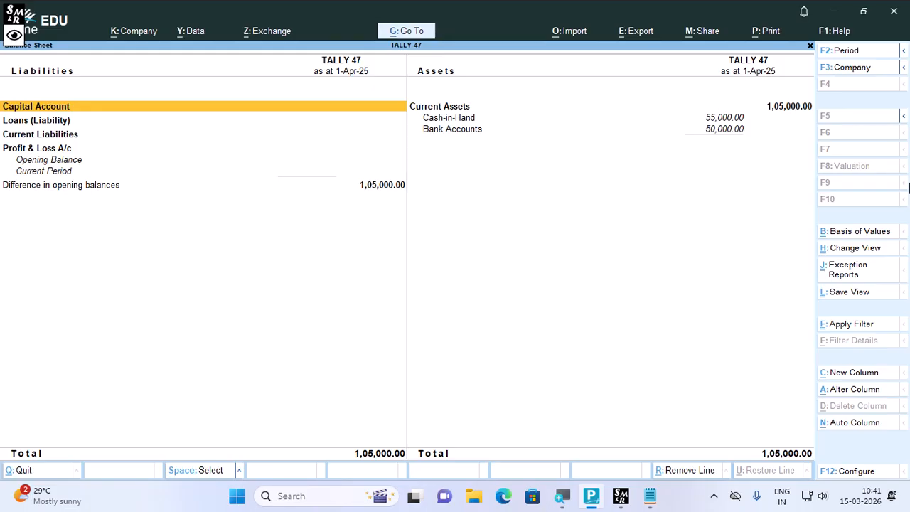
key(alt)
key(Escape)
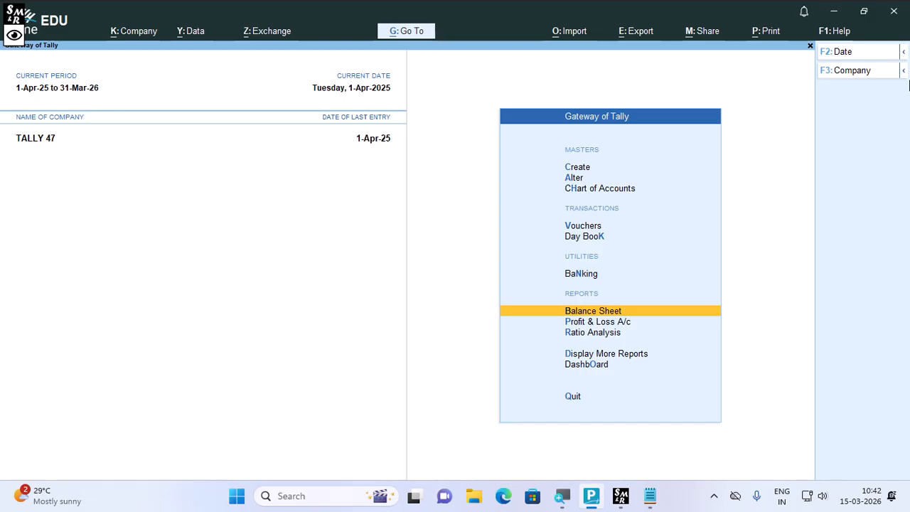
key(Up)
key(Up)
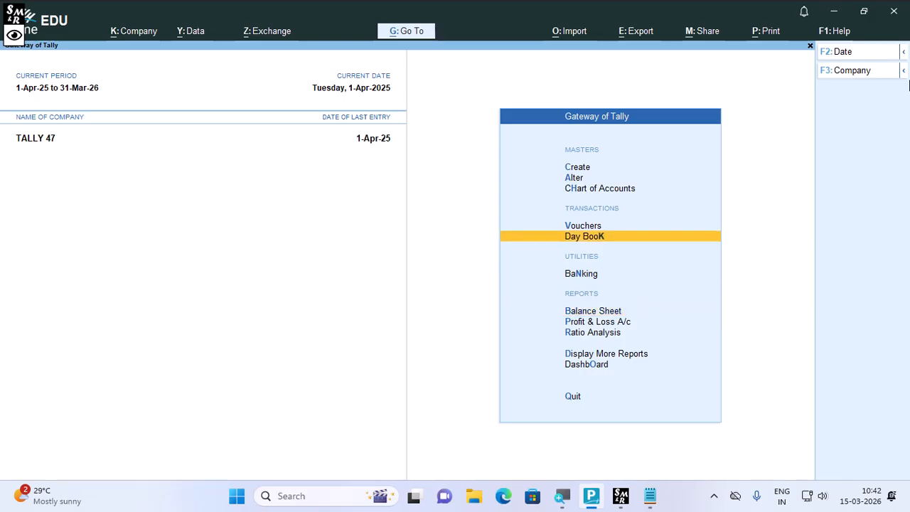
key(Up)
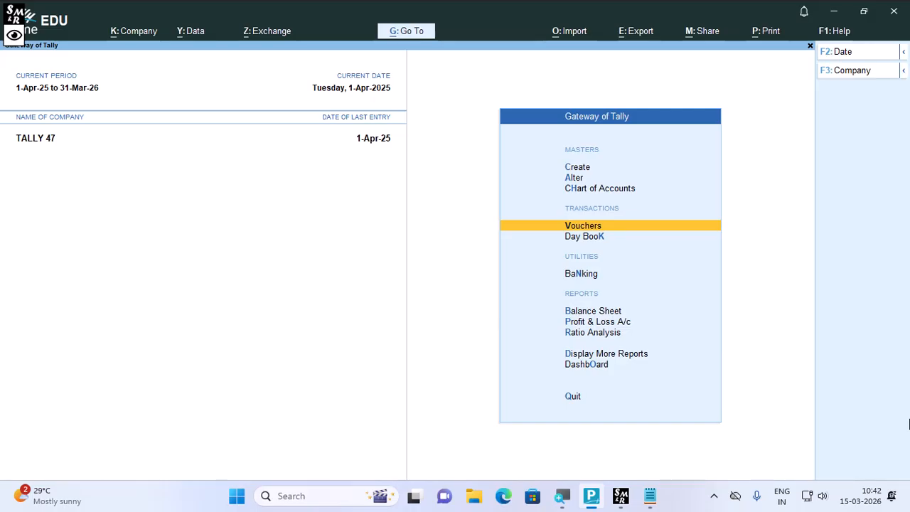
Step: Switch to the Notepad note and add the lines CASH and P CASH below CONTRA F4
key(alt)
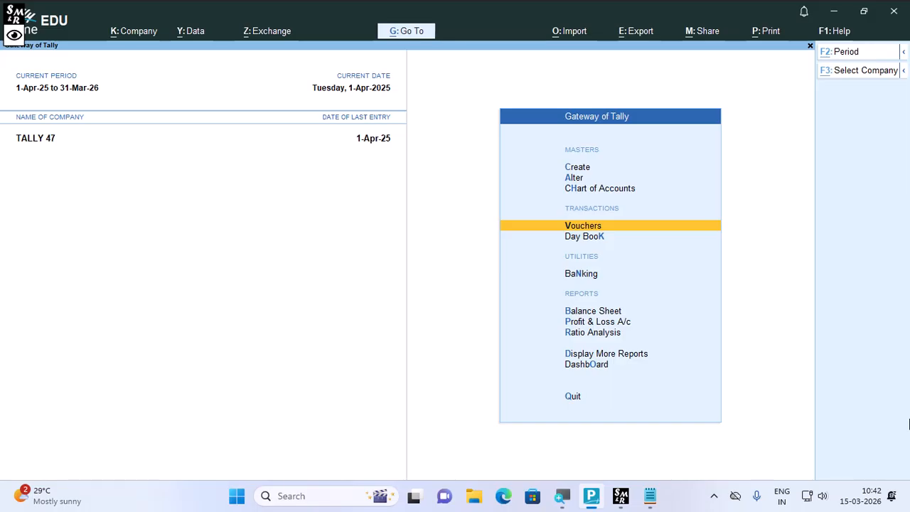
key(alt+Tab)
key(Return)
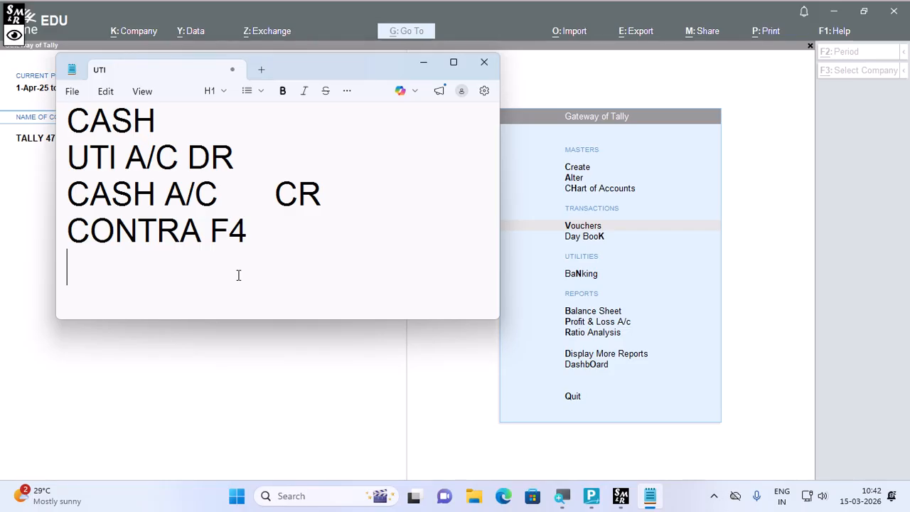
text(CASH)
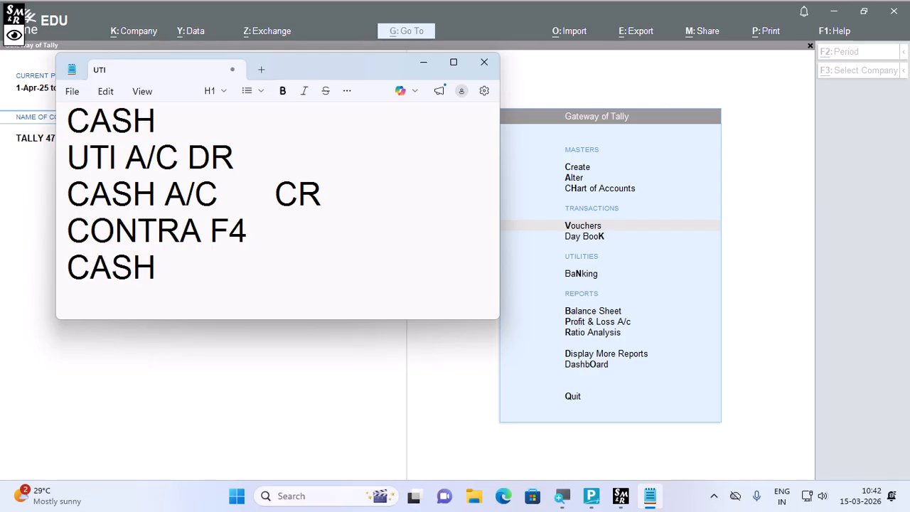
key(Return)
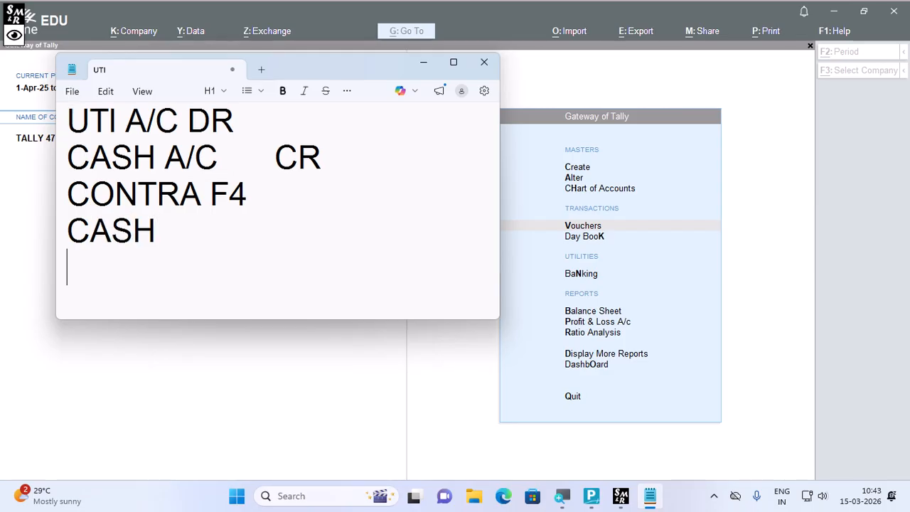
text(P CASH)
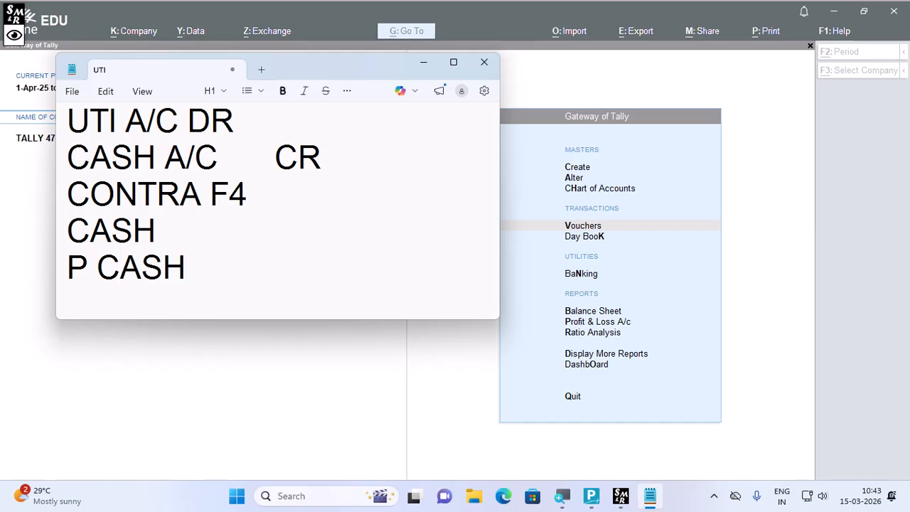
key(Return)
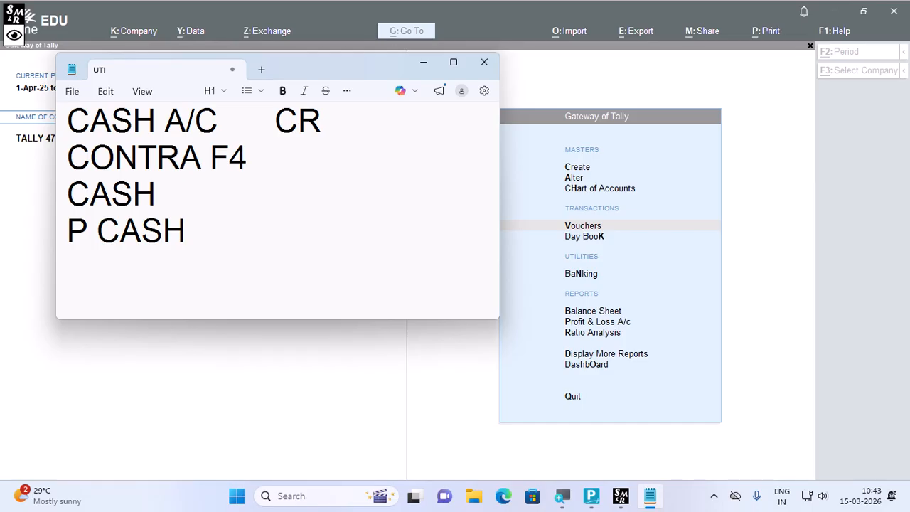
Step: Switch back to TallyPrime, start a new ledger named P CASH and place it under the Cash-in-Hand group
key(alt+Tab)
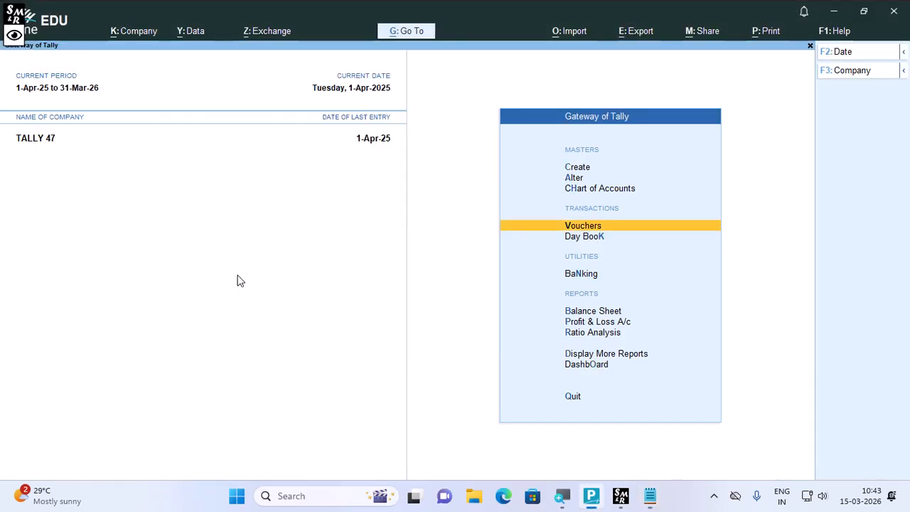
key(c)
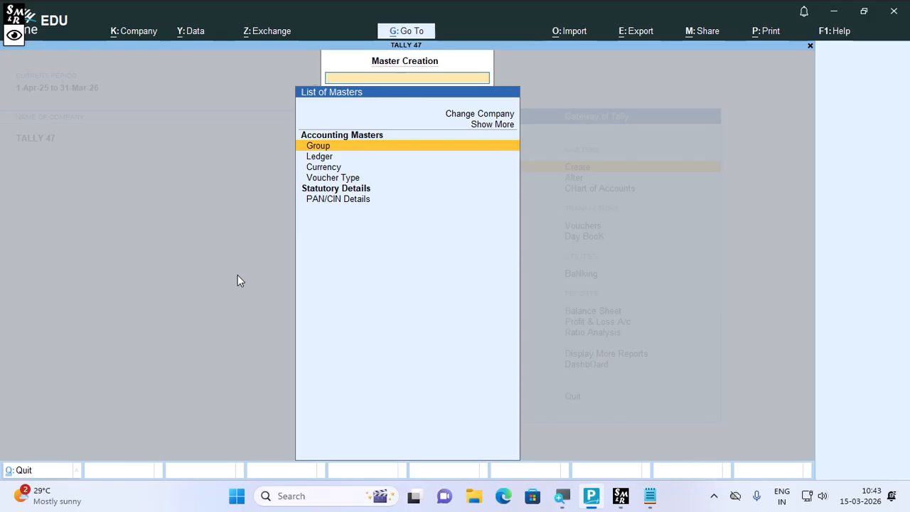
key(Down)
key(Return)
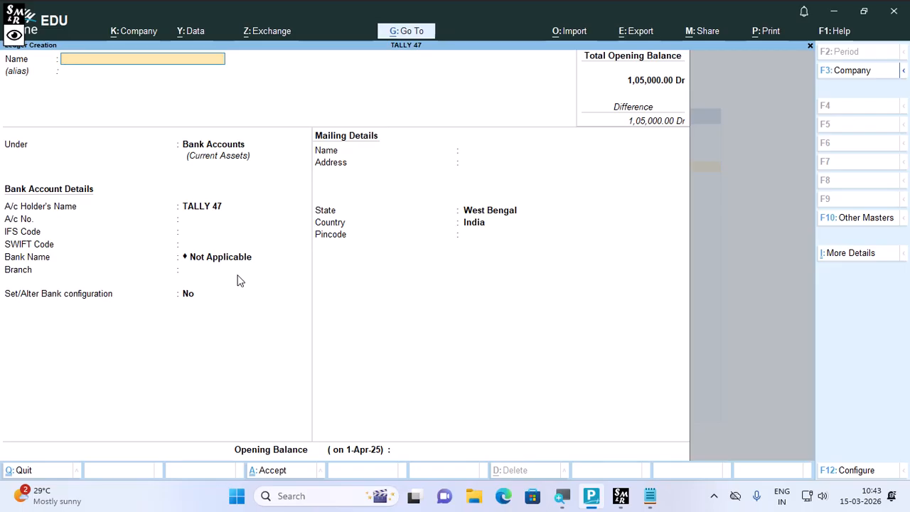
text(P CASH)
key(Return)
key(Return)
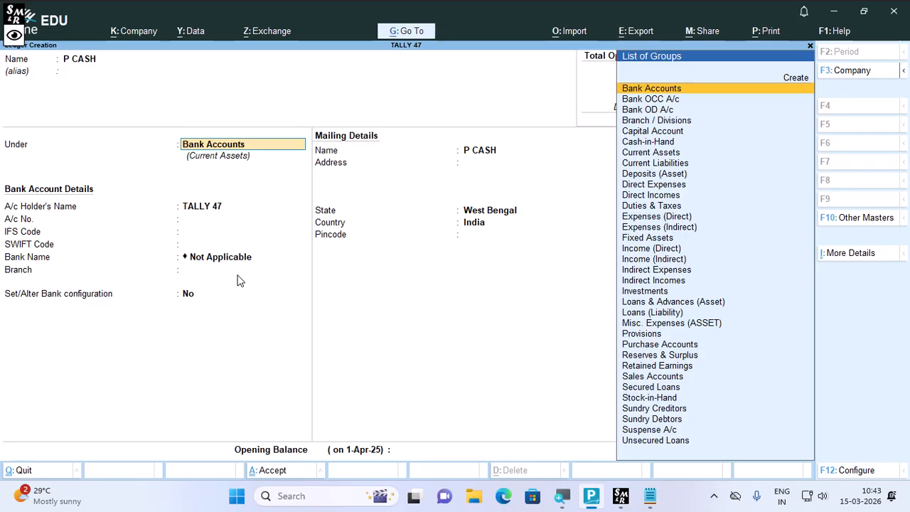
text(CASH)
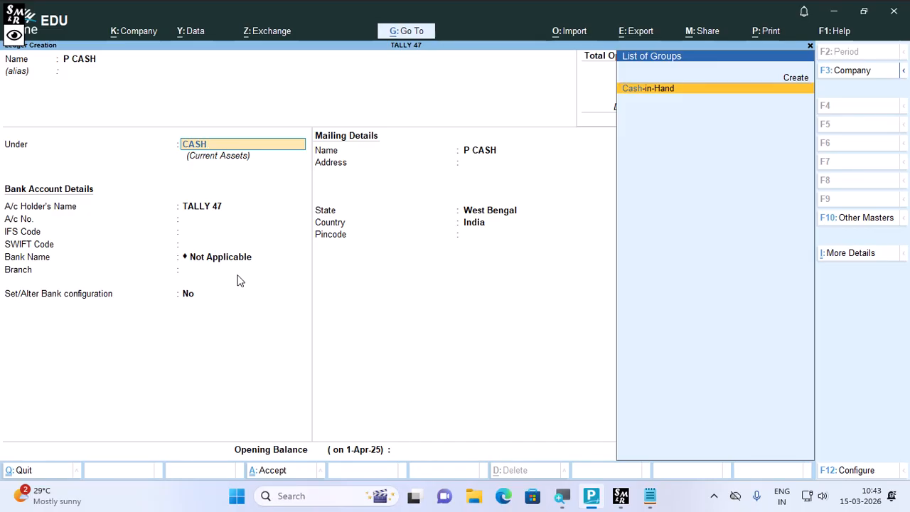
key(Return)
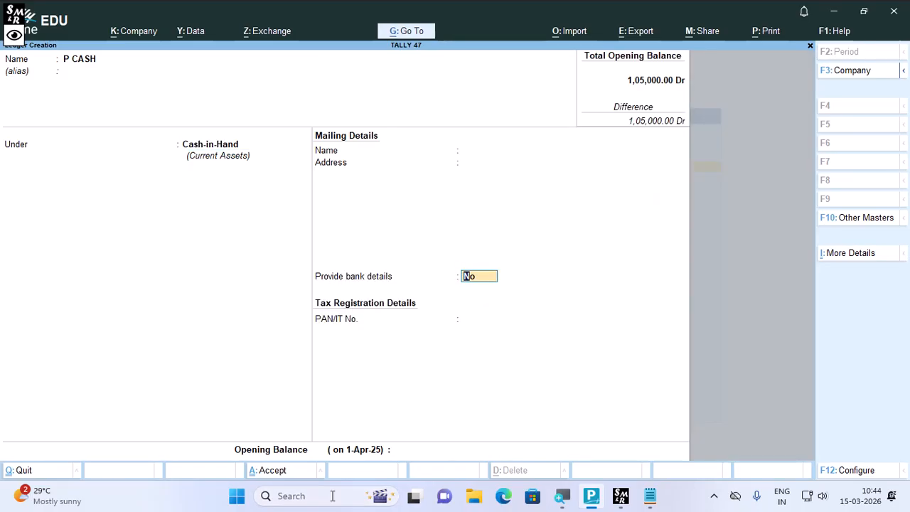
Step: Save the P CASH ledger with bank details set to No and the opening balance left blank
key(Return)
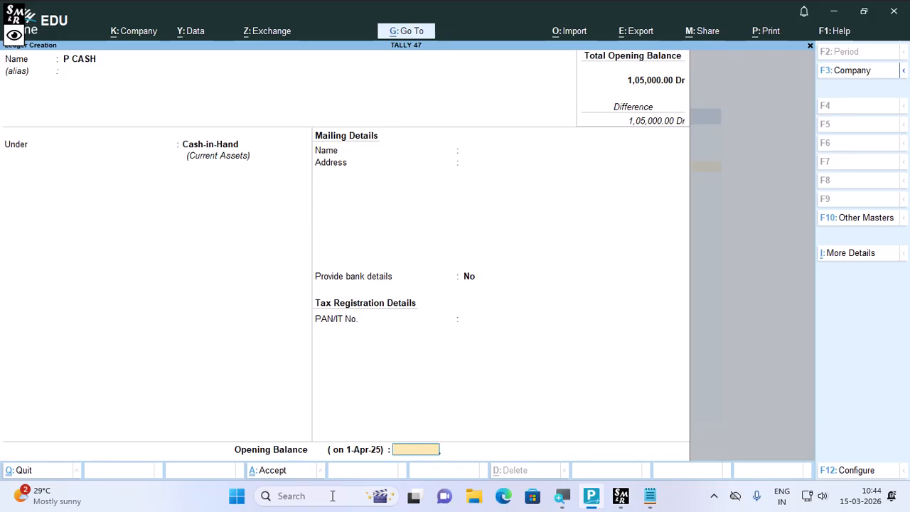
key(Return)
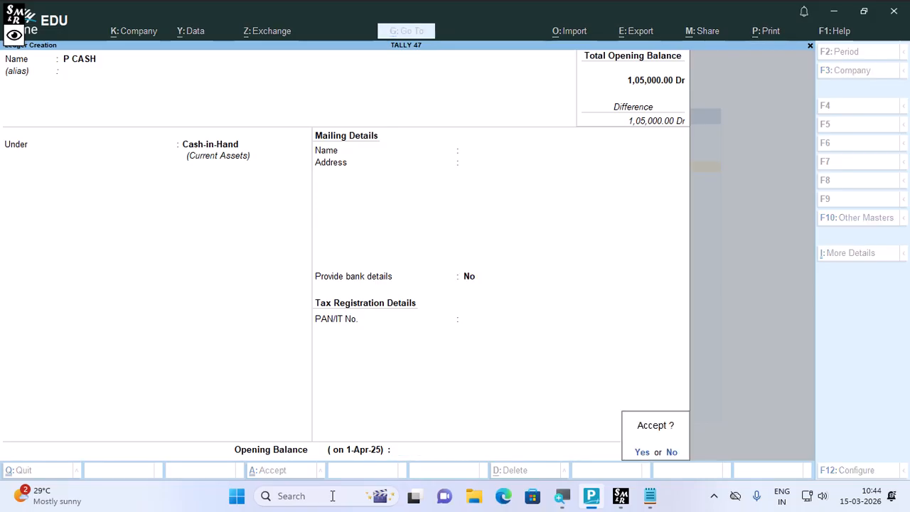
key(Return)
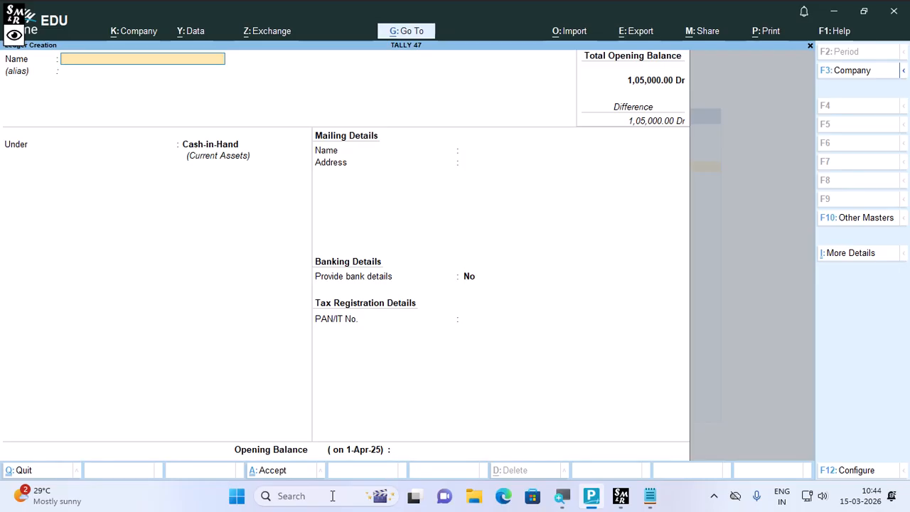
Step: Leave ledger creation and open another contra voucher
key(Escape)
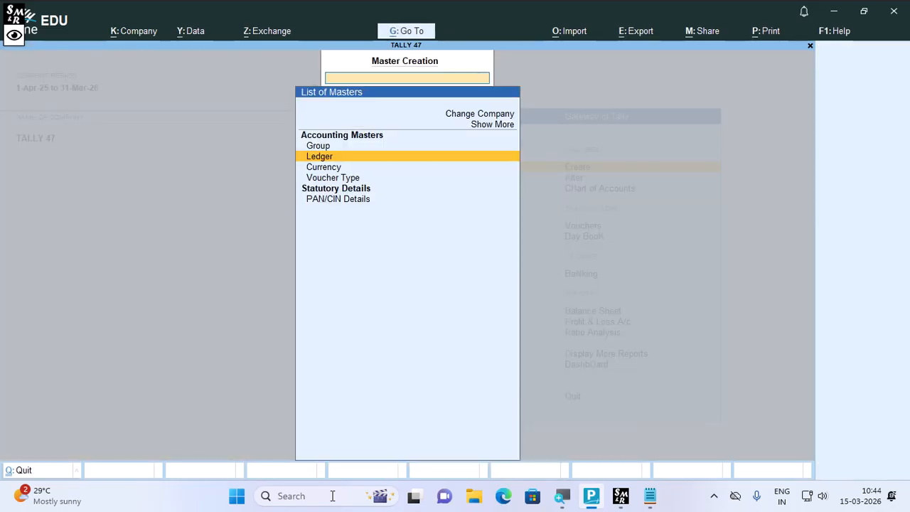
key(Escape)
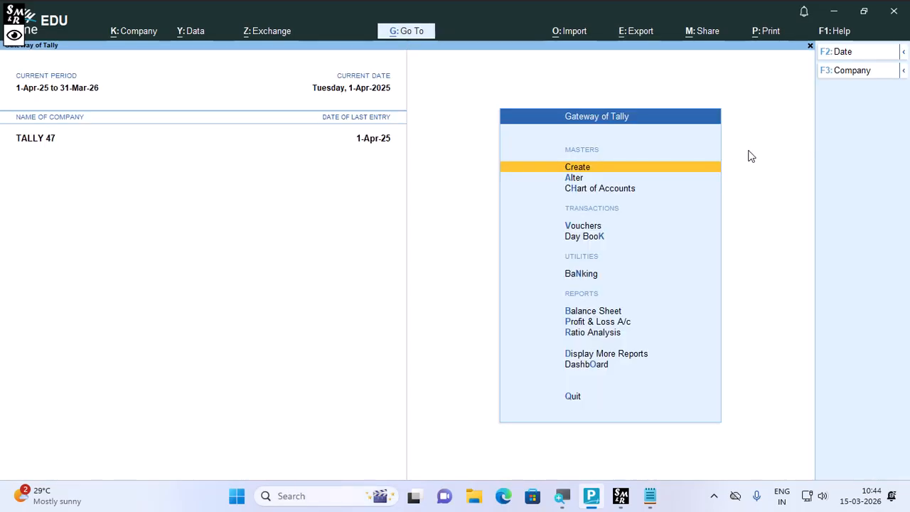
key(v)
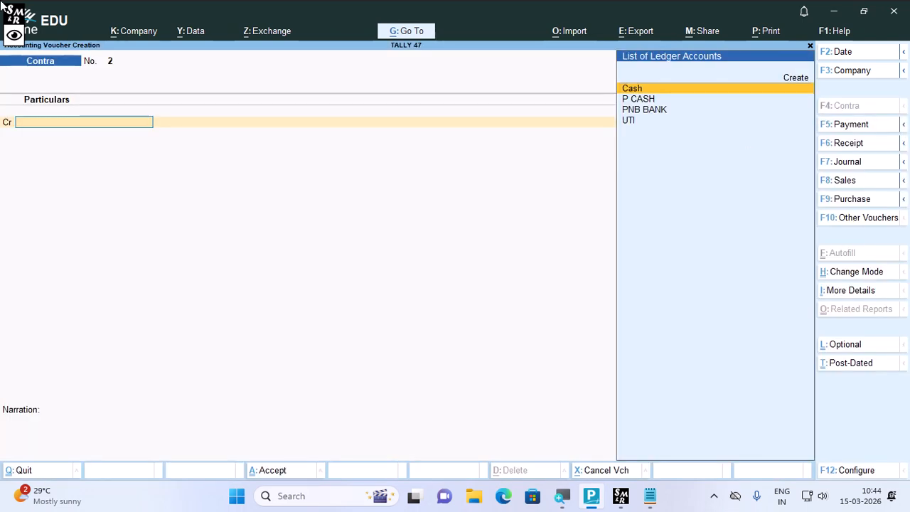
Step: Credit the Cash ledger with 1,000 in contra voucher No. 2
text(CASH)
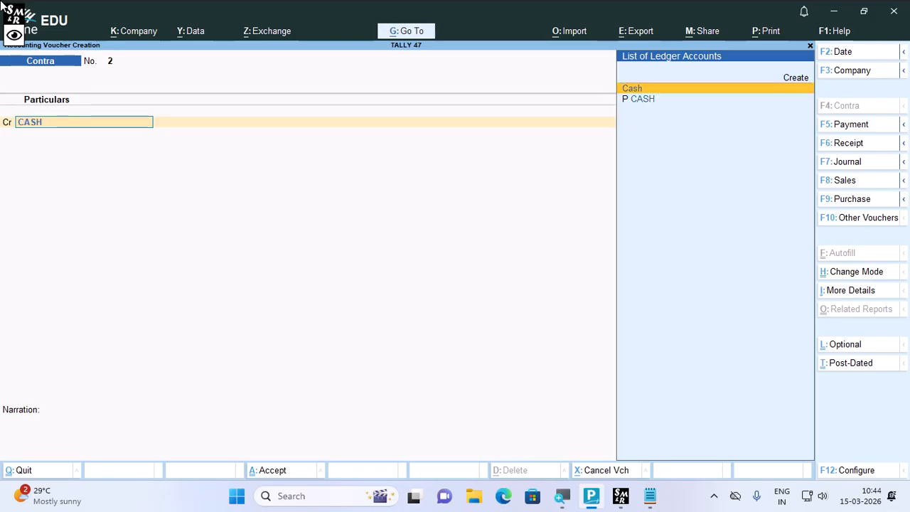
key(Return)
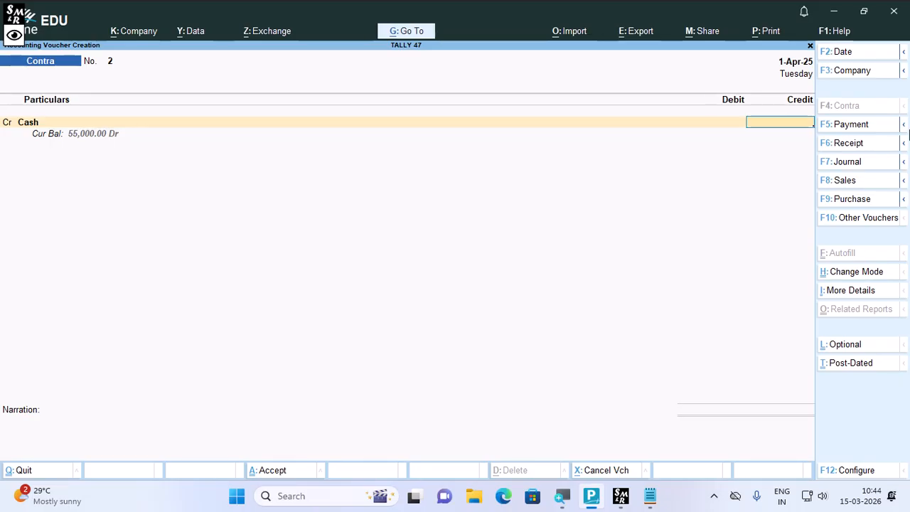
text(54)
key(BackSpace)
key(BackSpace)
text(1000)
key(Return)
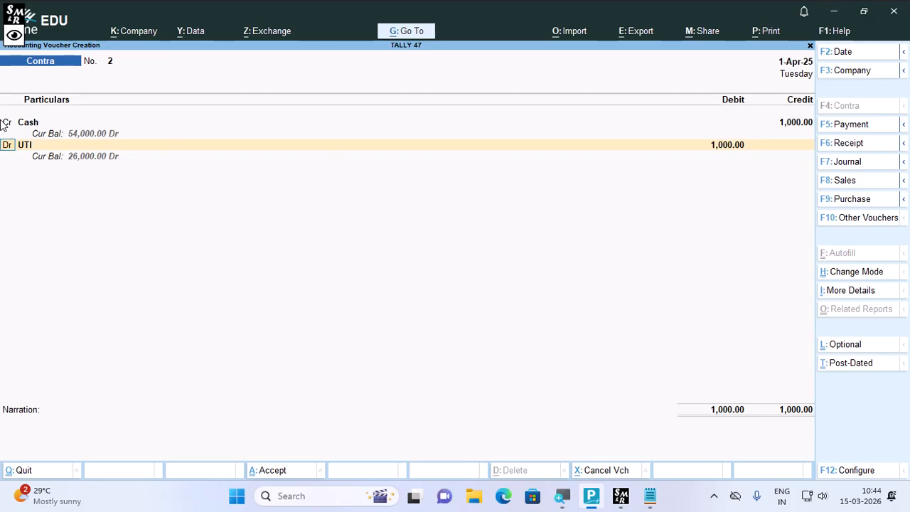
Step: Set the debit ledger to P CASH for 1,000, save the contra voucher without a narration and leave voucher entry
key(Return)
text(P CAS)
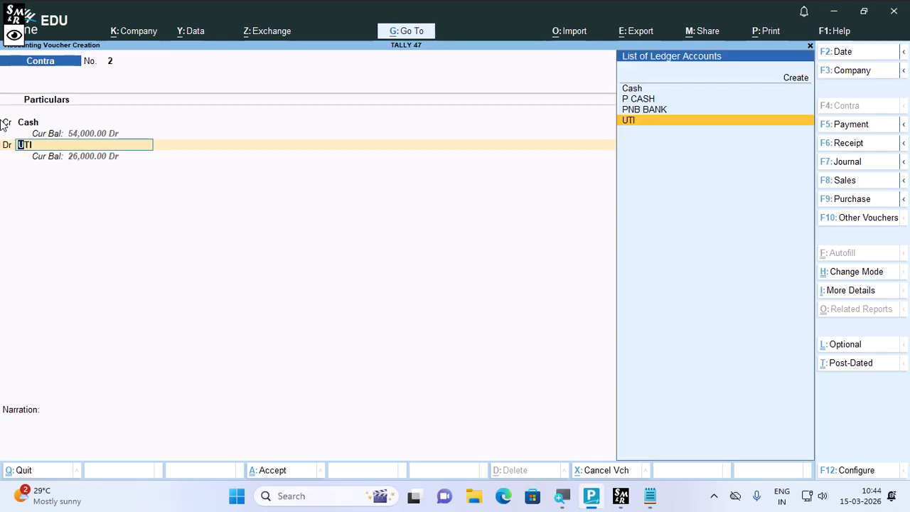
key(Return)
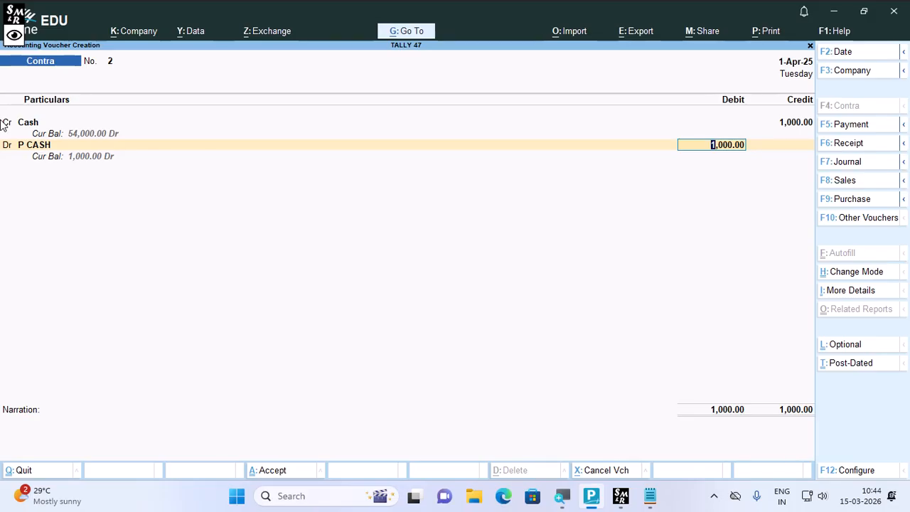
key(Return)
key(Return)
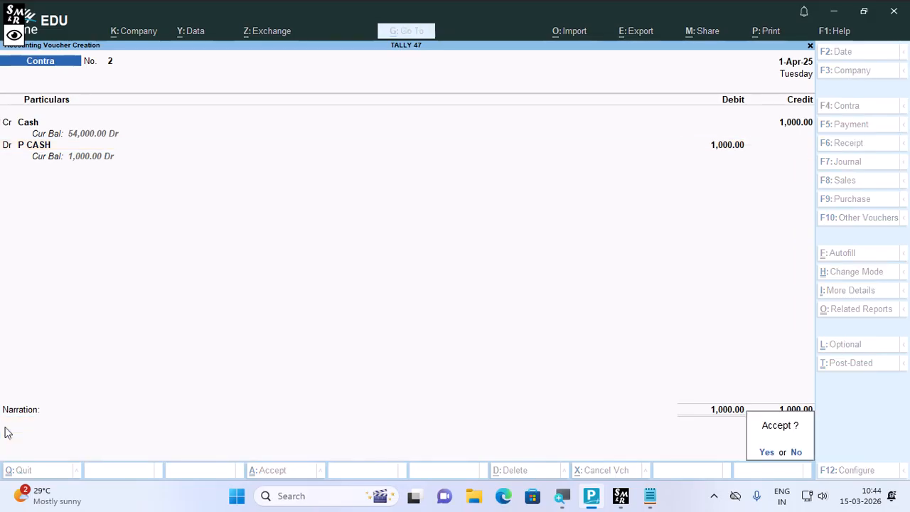
key(Return)
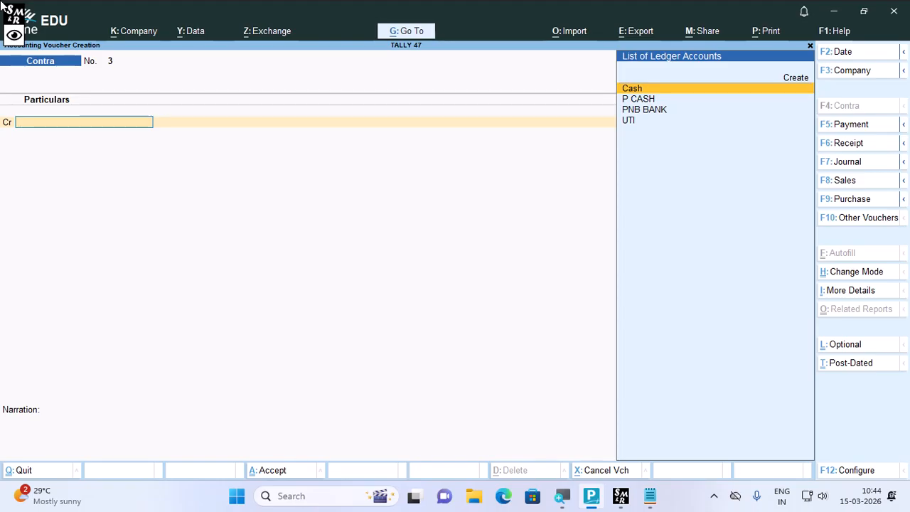
key(Escape)
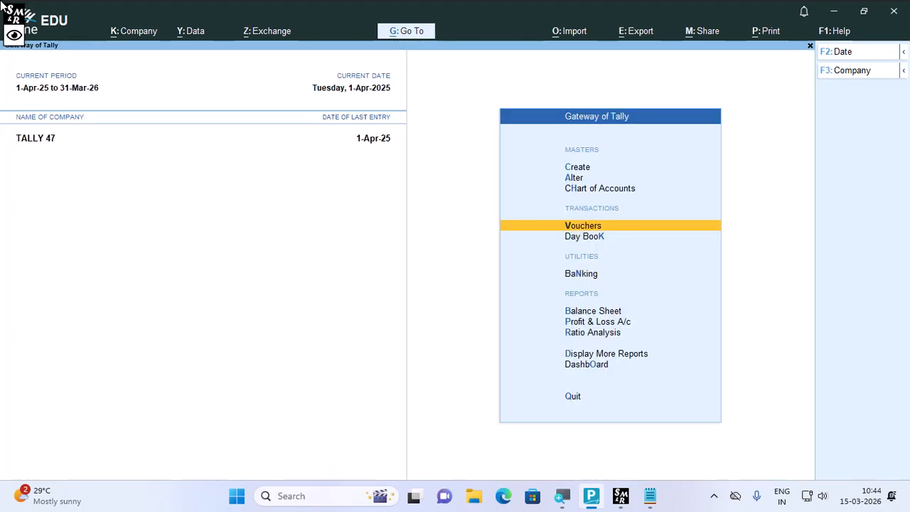
Step: Examine the detailed Balance Sheet and the ledger balances in the Cash-in-Hand group, then return to the Gateway of Tally
key(b)
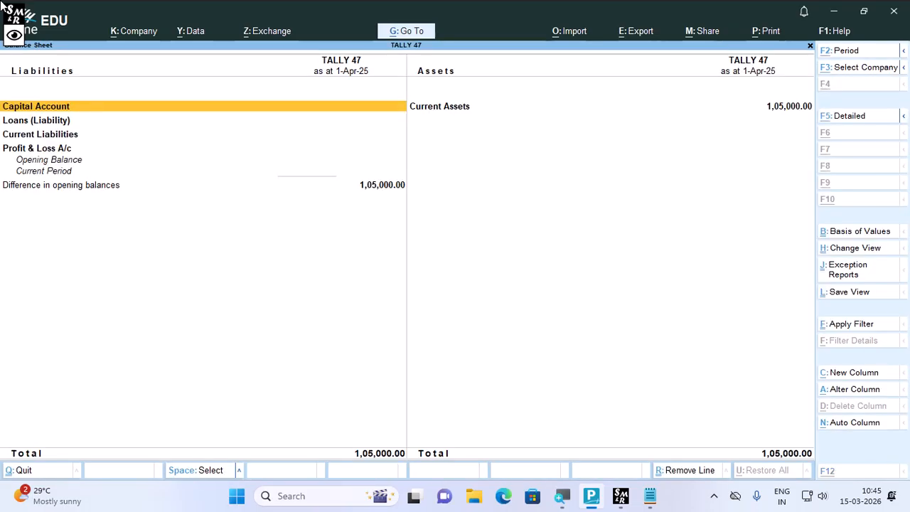
key(alt+F5)
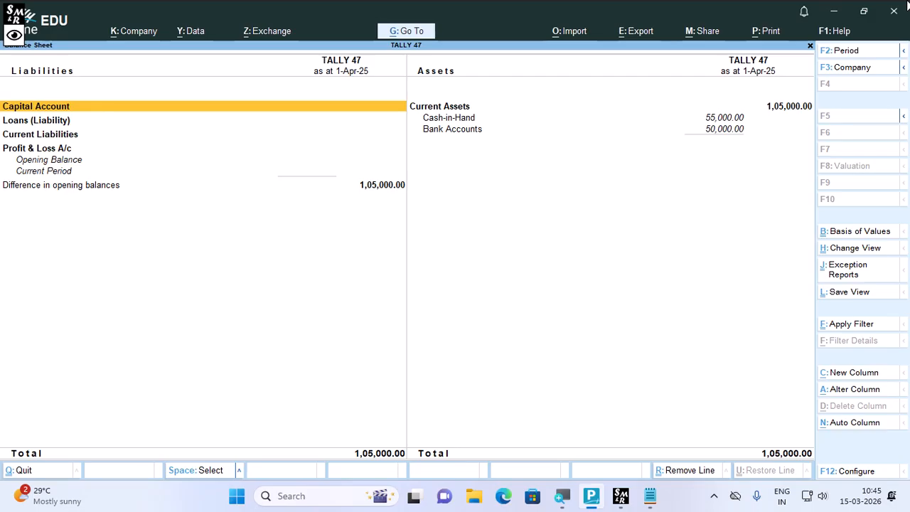
key(Down)
key(Down)
key(Right)
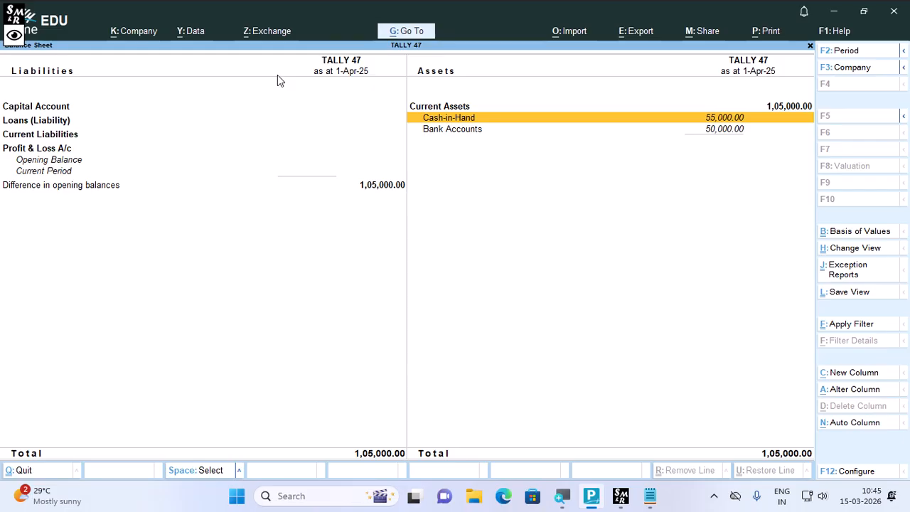
key(Return)
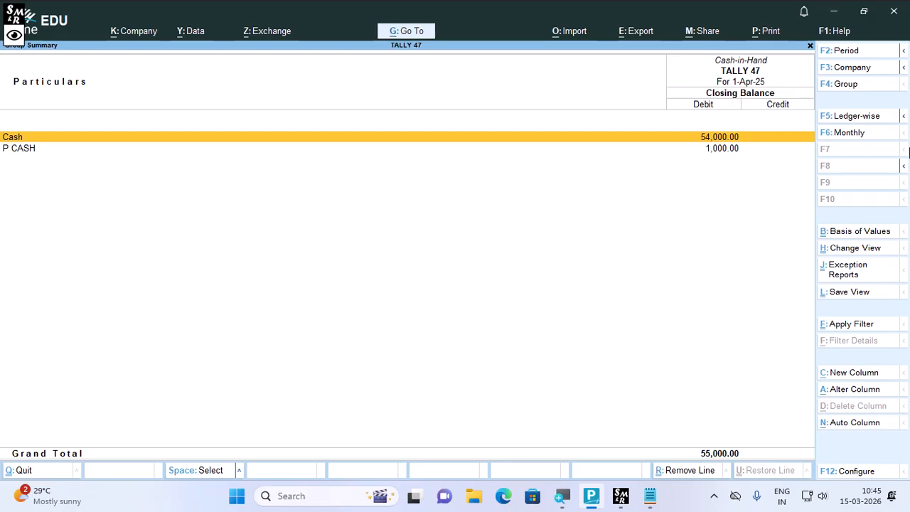
key(Escape)
key(Escape)
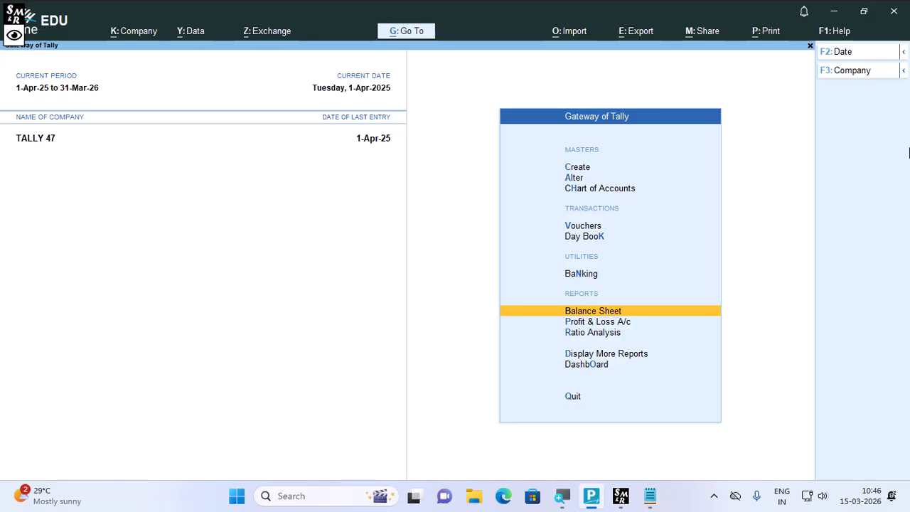
Step: Switch to the Notepad note and add the lines OUT AMC CH and CASH below P CASH
key(alt+Tab)
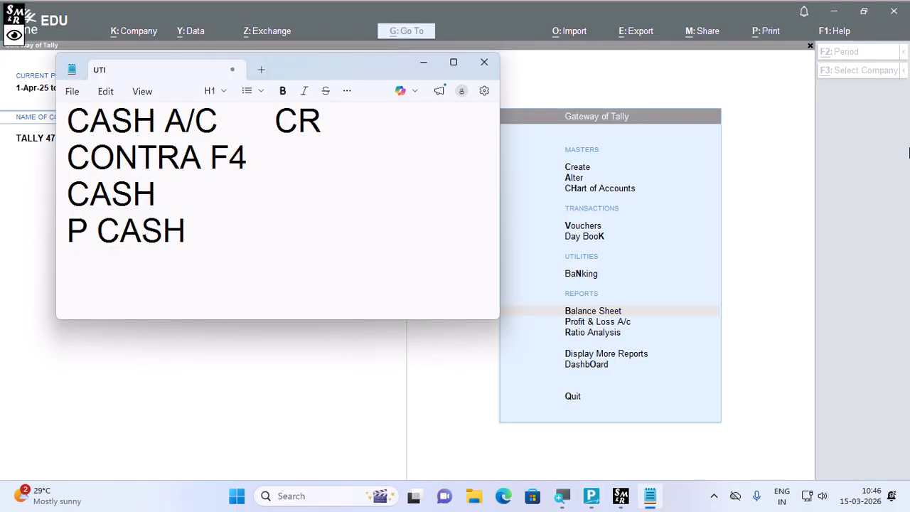
click(154, 279)
text(OUT A)
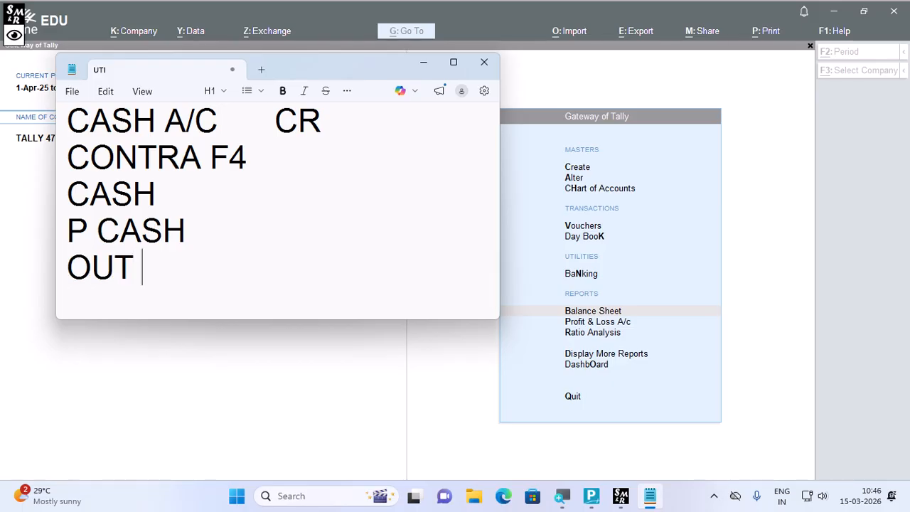
text(MC)
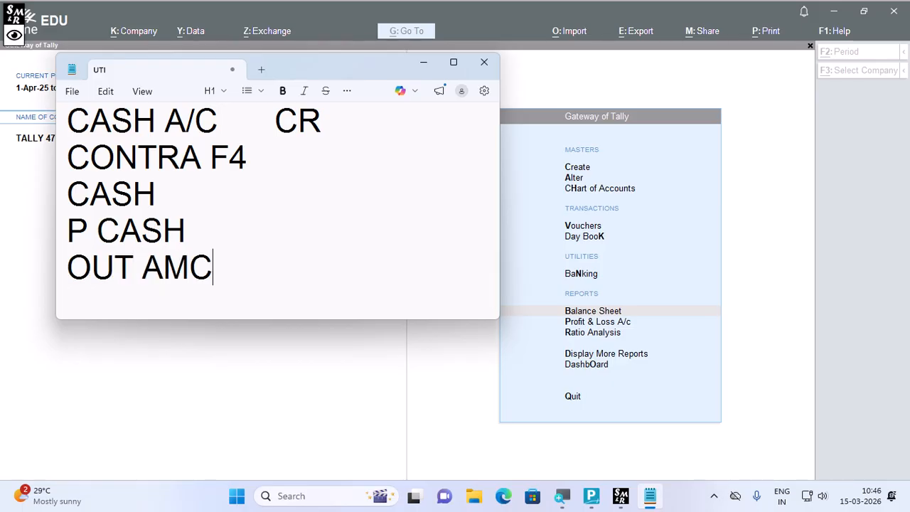
text( CJH)
key(BackSpace)
key(BackSpace)
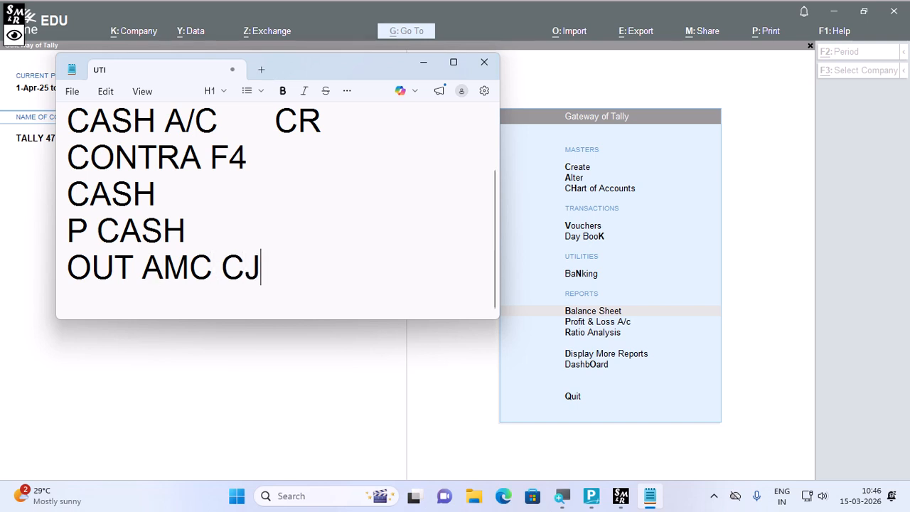
text(H)
key(Return)
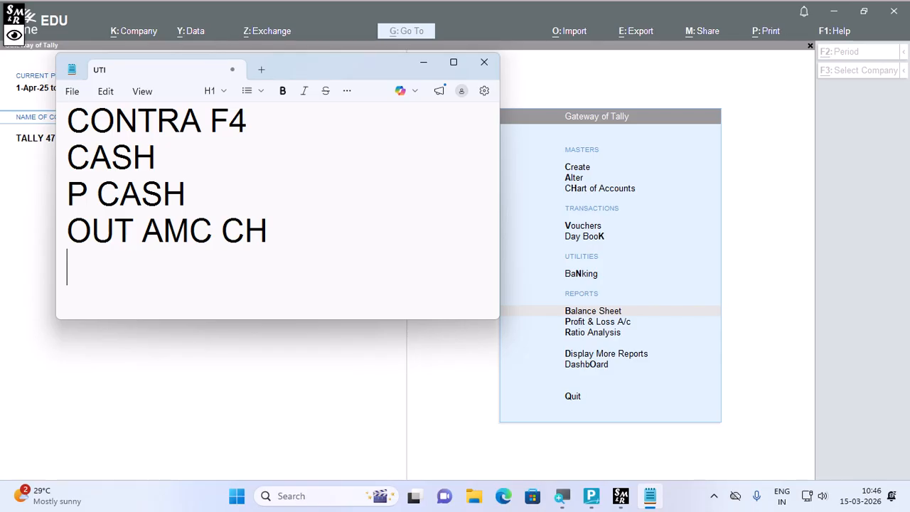
text(CAS)
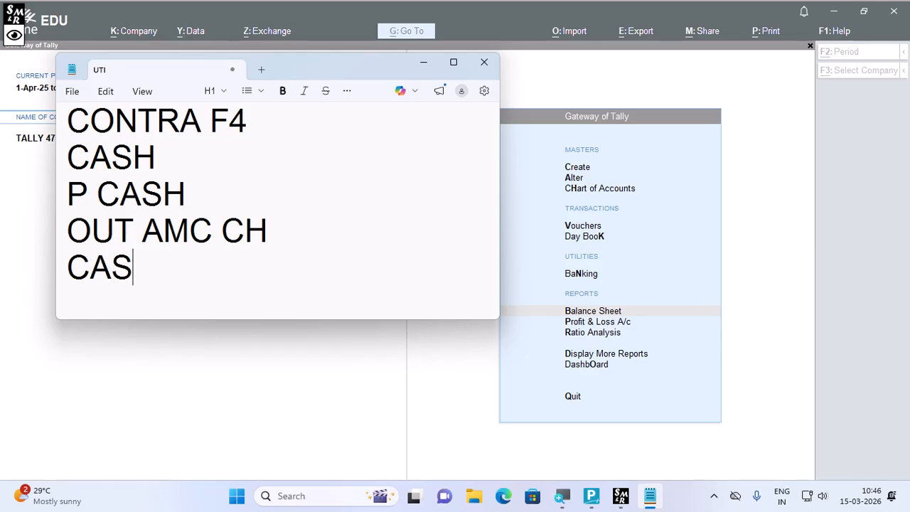
text(H)
key(Return)
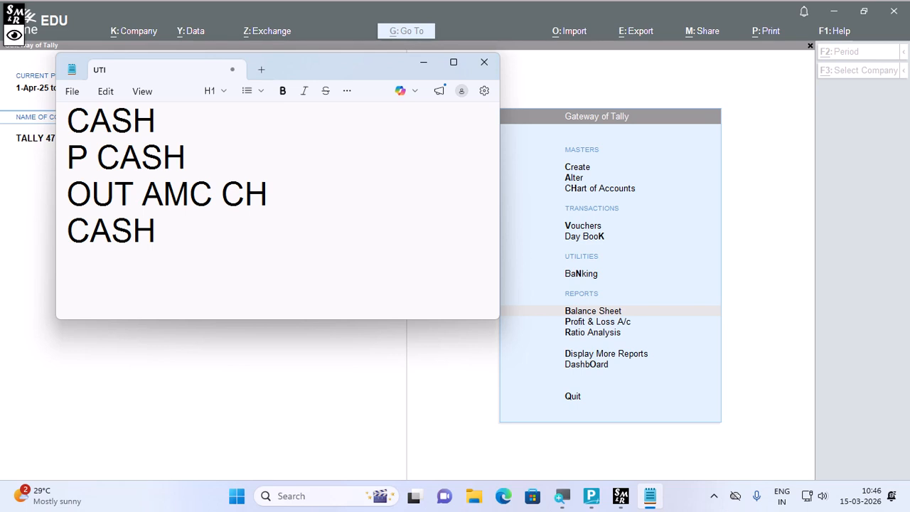
Step: Switch back to TallyPrime, start a new ledger named OUT AMC CH and place it under the Current Liabilities group
key(alt+Tab)
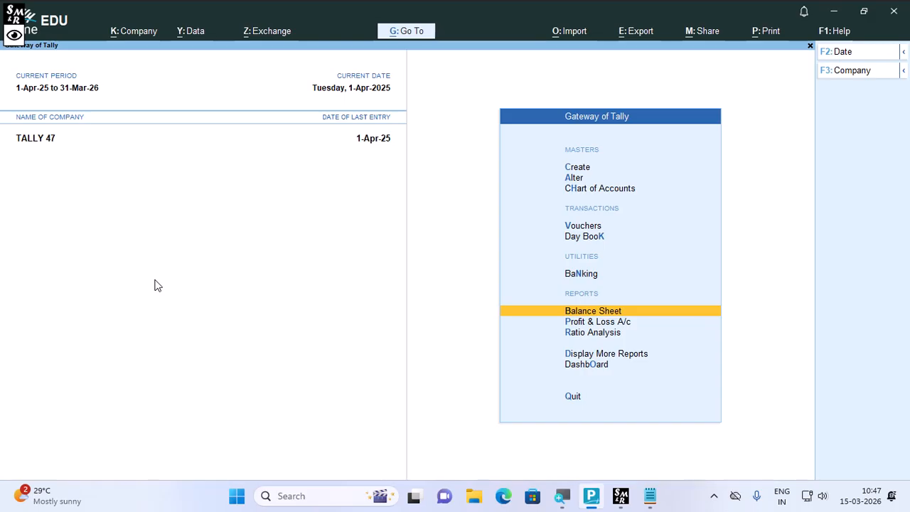
key(c)
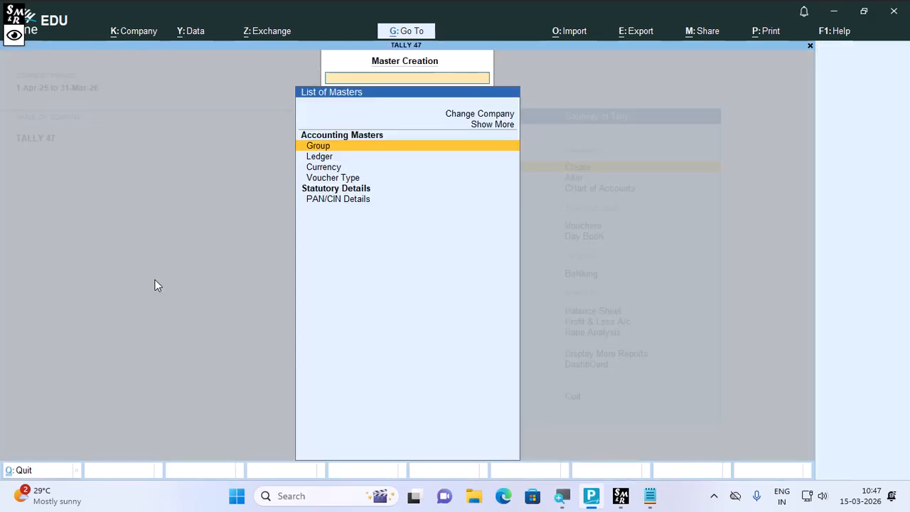
key(Down)
key(Return)
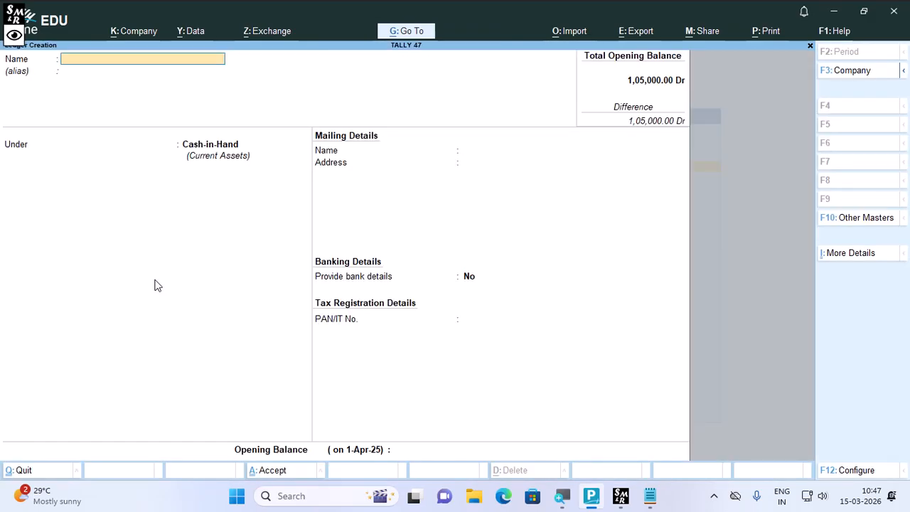
text(OUT AMC CH)
key(Return)
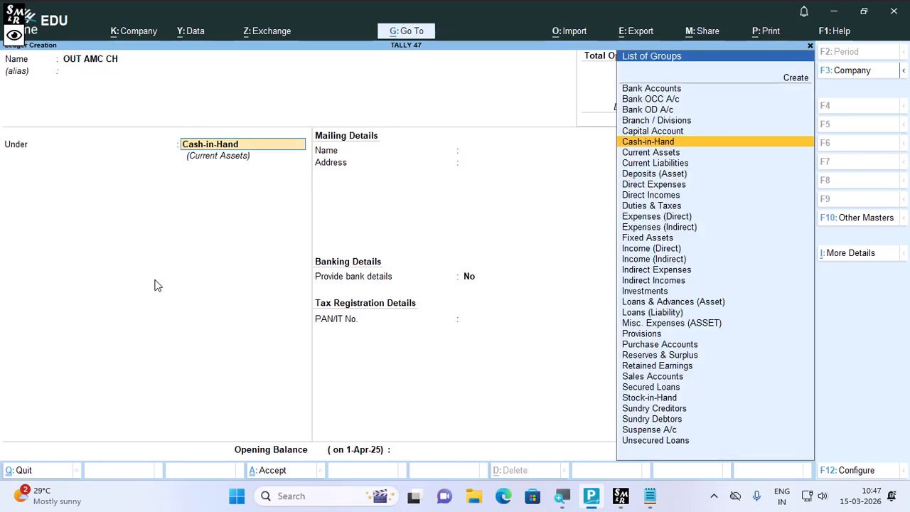
text(CUR)
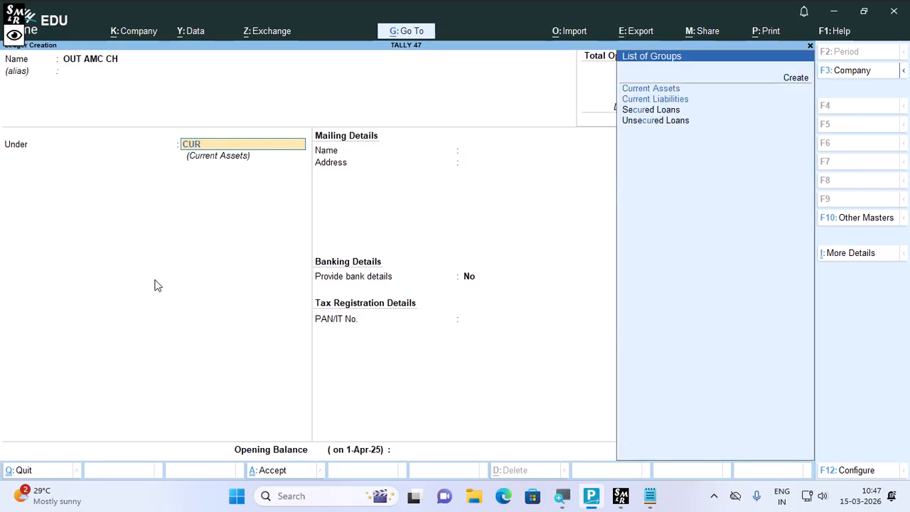
key(Down)
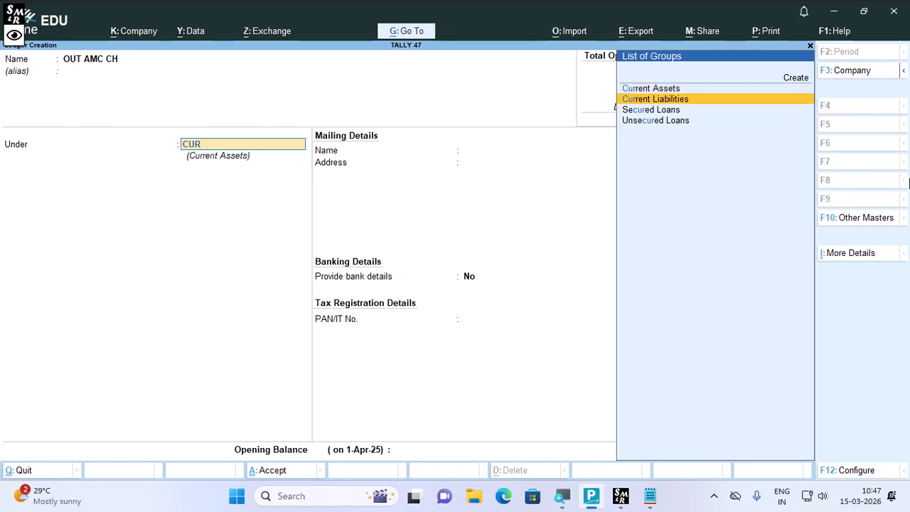
key(Return)
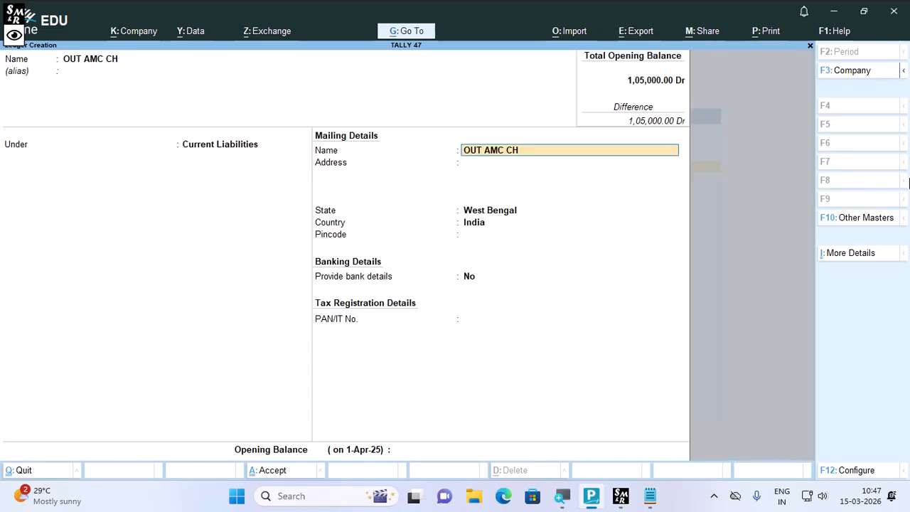
Step: Give the OUT AMC CH ledger a 6,000 Cr opening balance, save it with bank details set to No and leave ledger creation
key(Return)
key(Return)
key(Return)
key(Return)
key(Return)
key(Return)
key(Return)
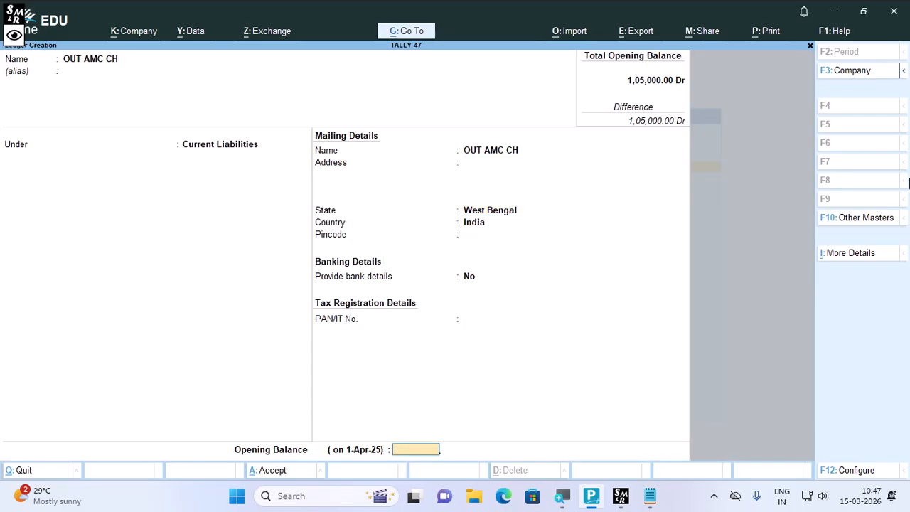
text(6000)
key(Return)
key(Return)
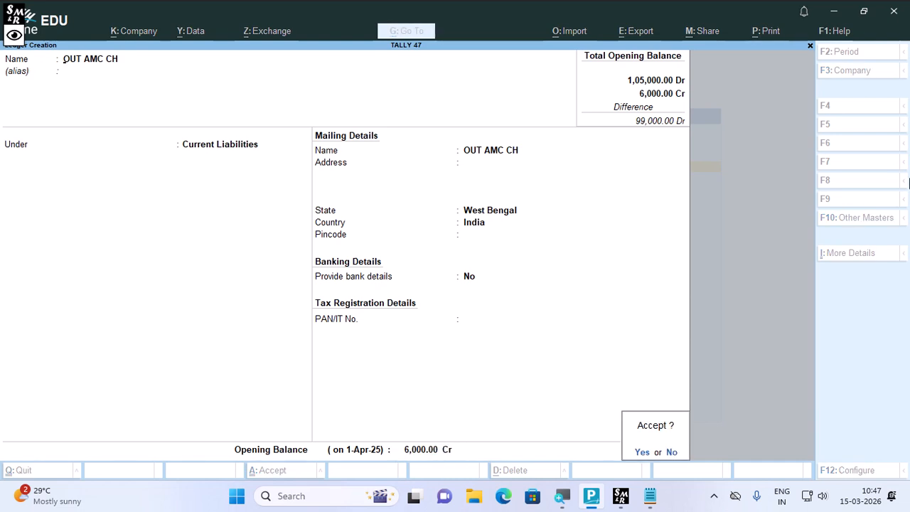
key(Return)
key(Escape)
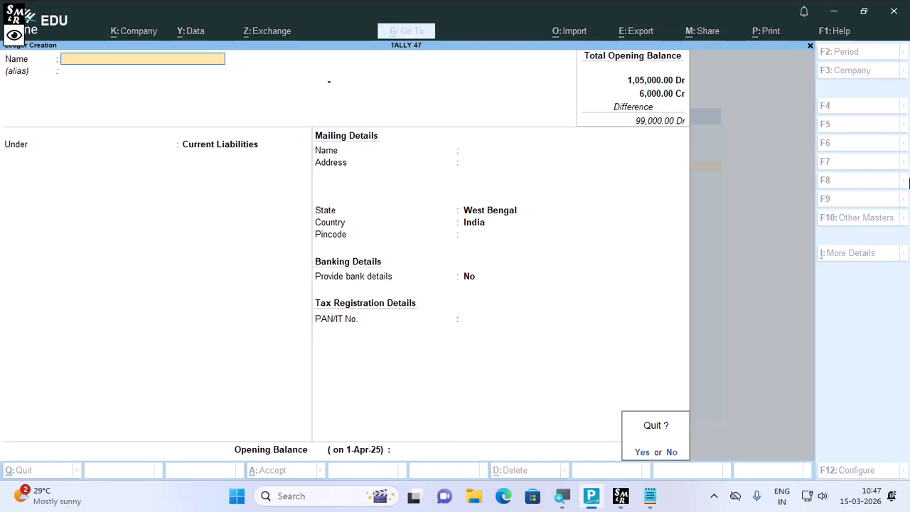
key(Return)
Step: Check the OUT AMC CH liability and the current assets in the detailed Balance Sheet, then close the report
key(b)
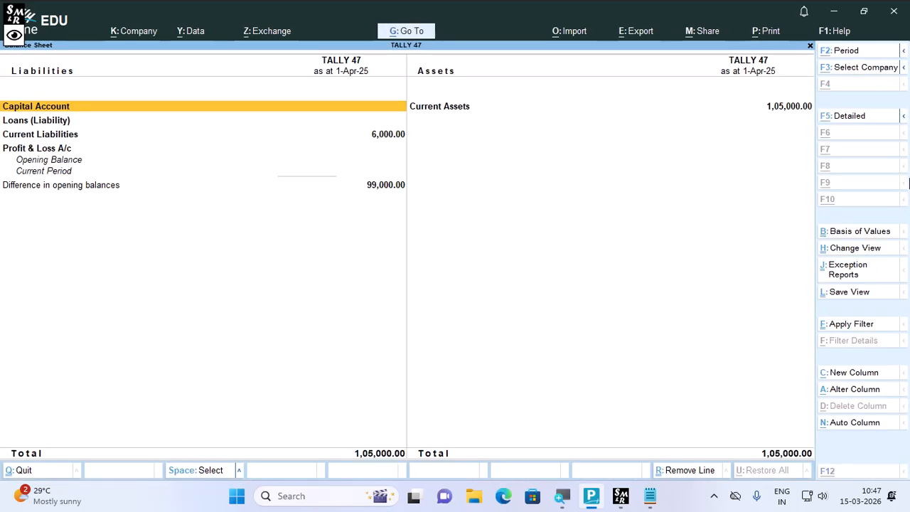
key(alt+F5)
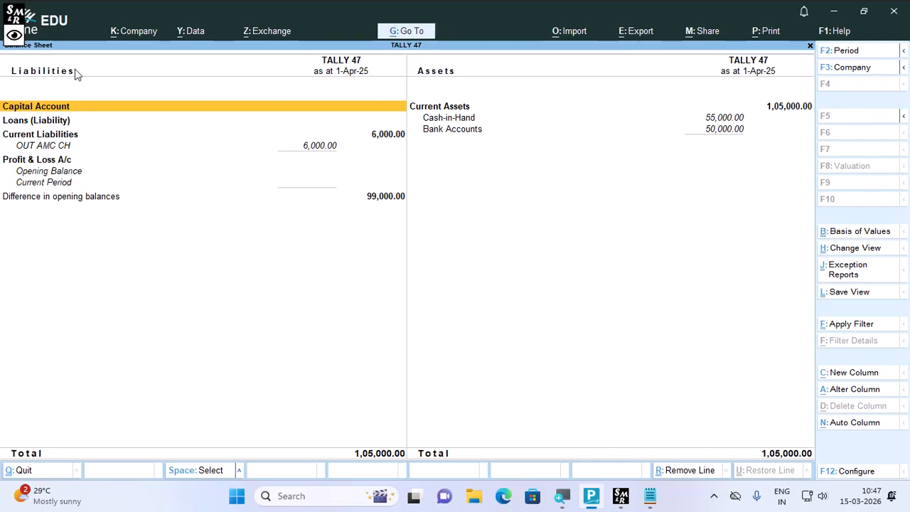
click(43, 147)
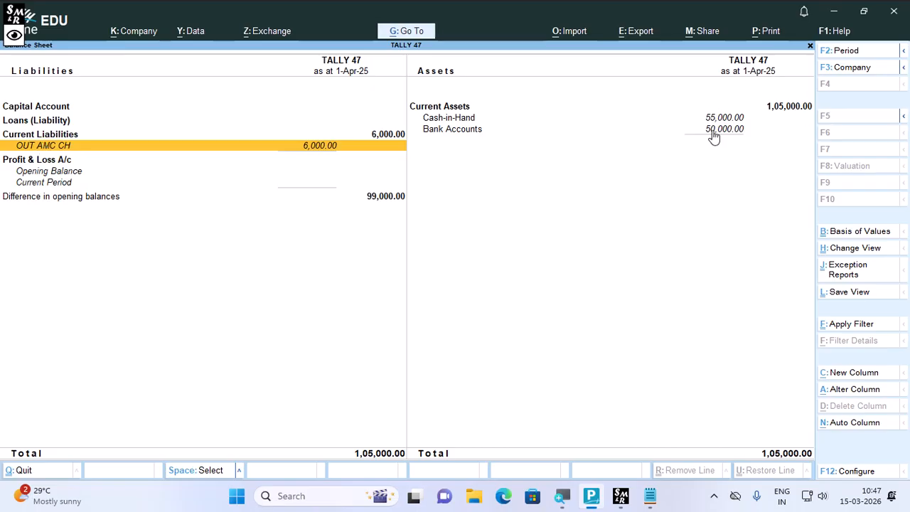
key(Escape)
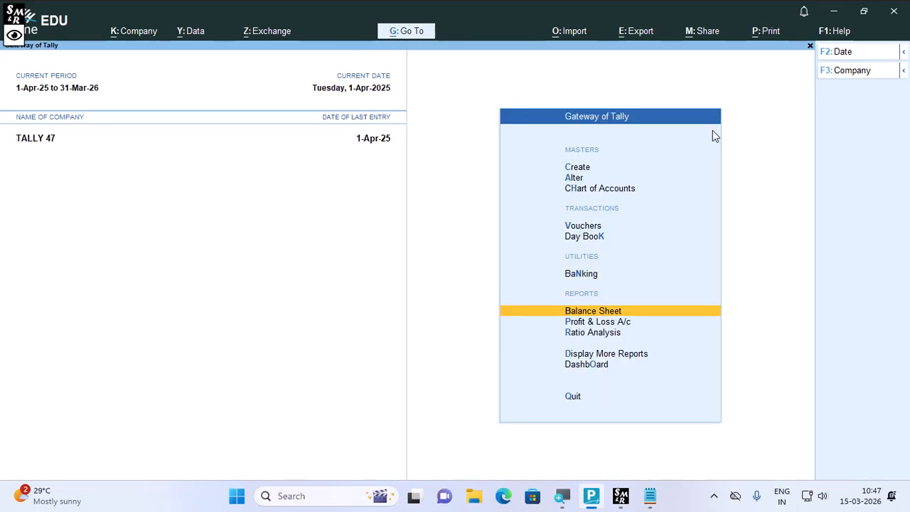
Step: Start a payment voucher and debit the OUT AMC CH ledger with 6,000
key(v)
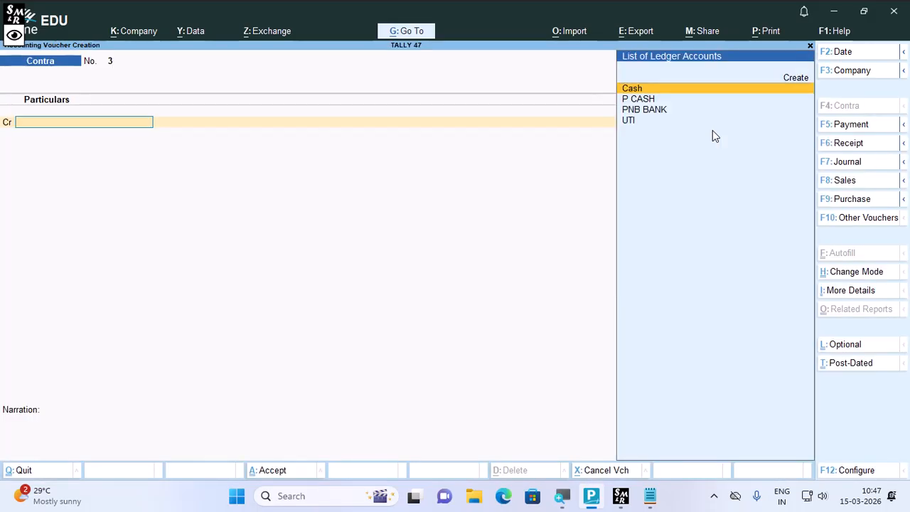
key(F5)
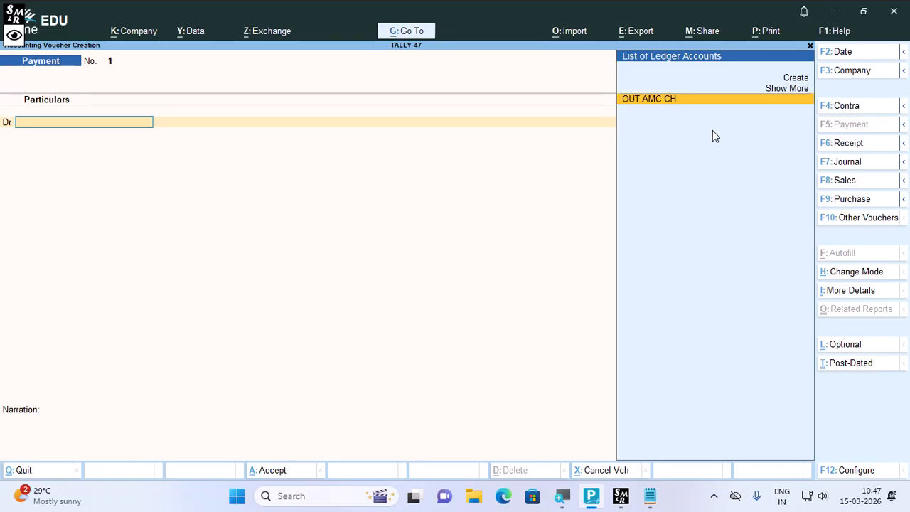
text(OUT)
key(Return)
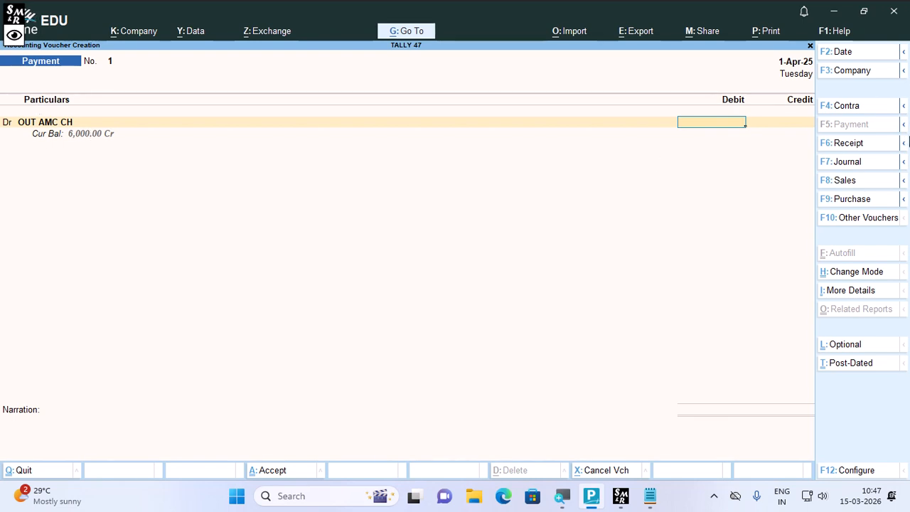
text(6,000)
key(Return)
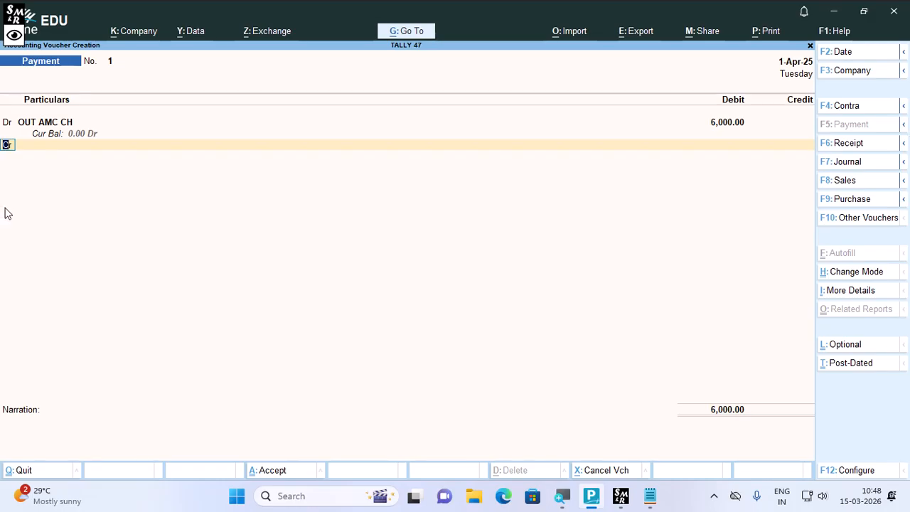
Step: Credit Cash with 6,000 in the payment voucher, save it without a narration and leave voucher creation
text(Cas)
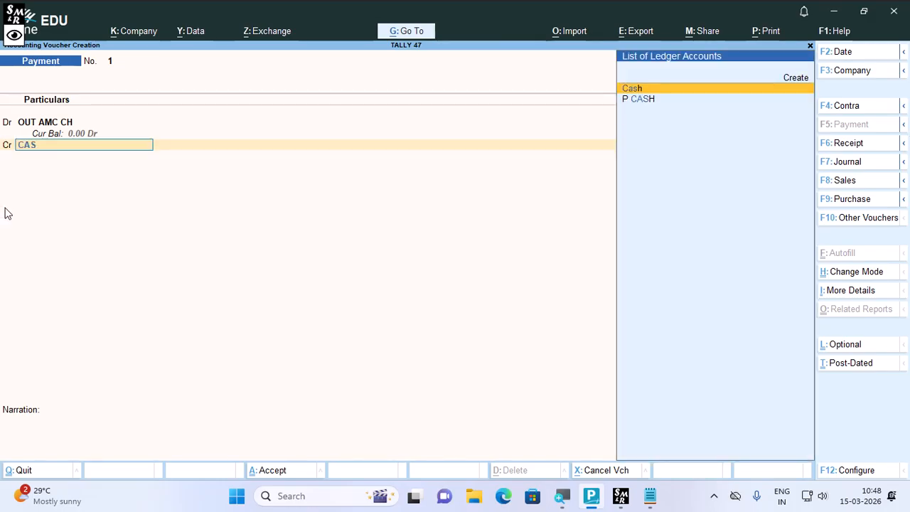
key(Return)
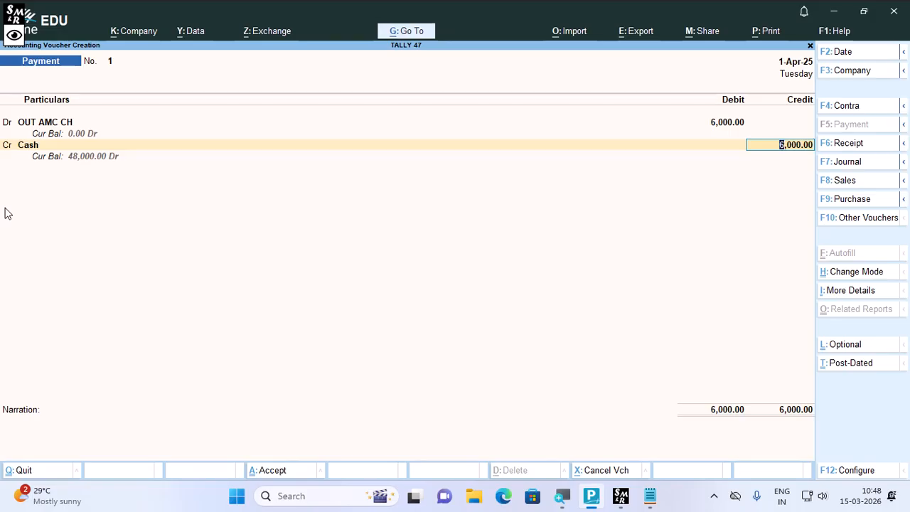
key(Return)
key(Return)
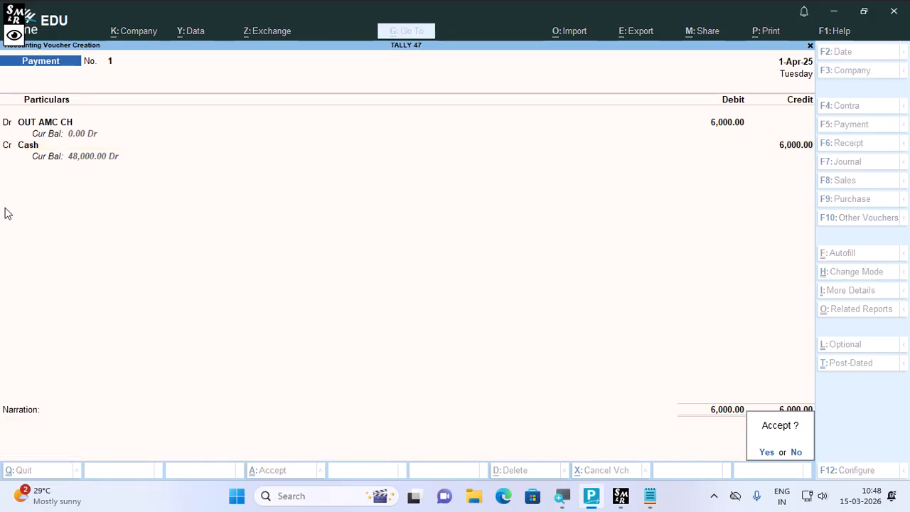
key(Return)
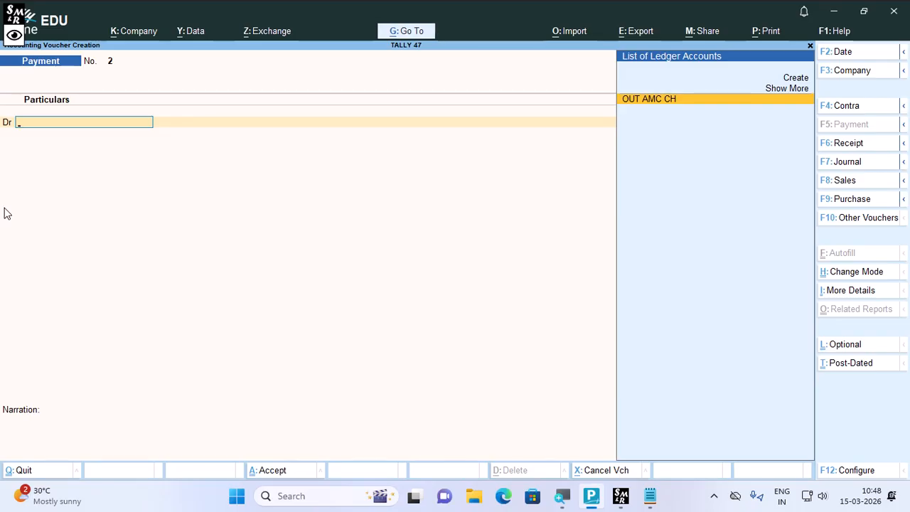
key(Escape)
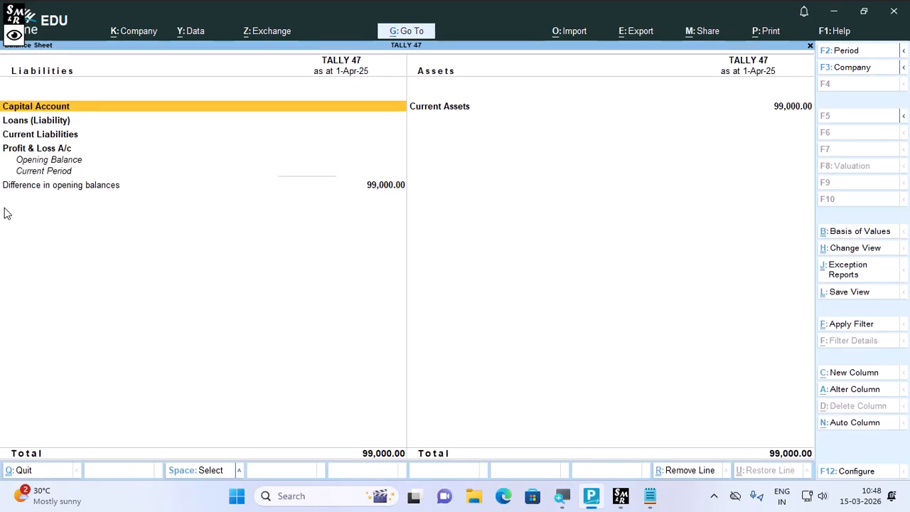
Step: Check the OUT AMC CH liability and the current assets in the detailed Balance Sheet after the payment, and close the report
key(alt+F5)
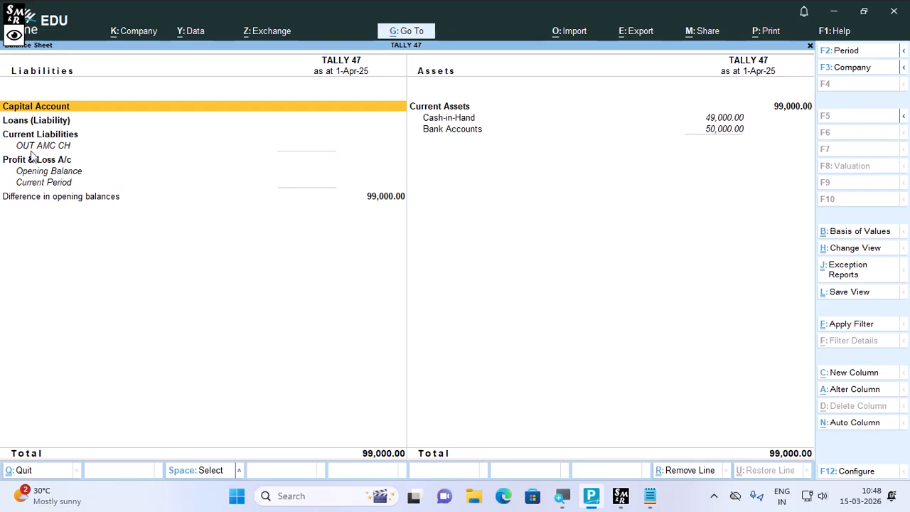
click(34, 147)
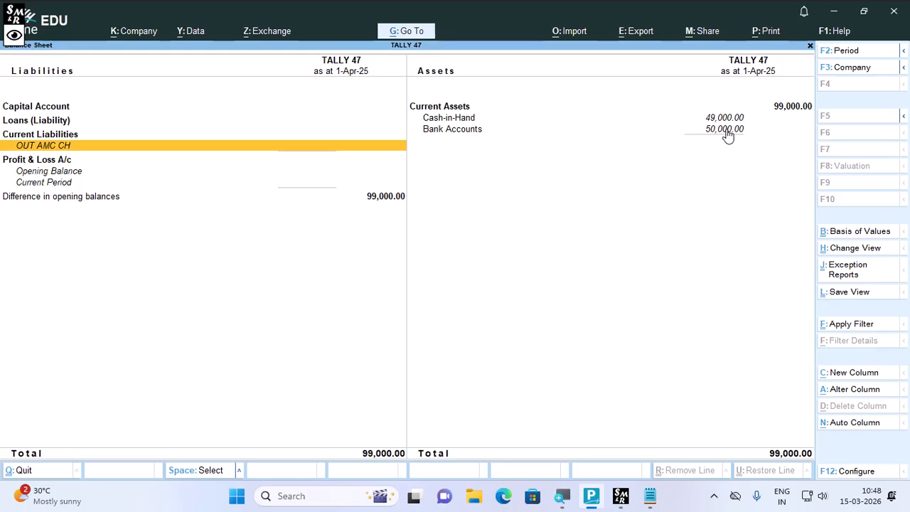
key(Escape)
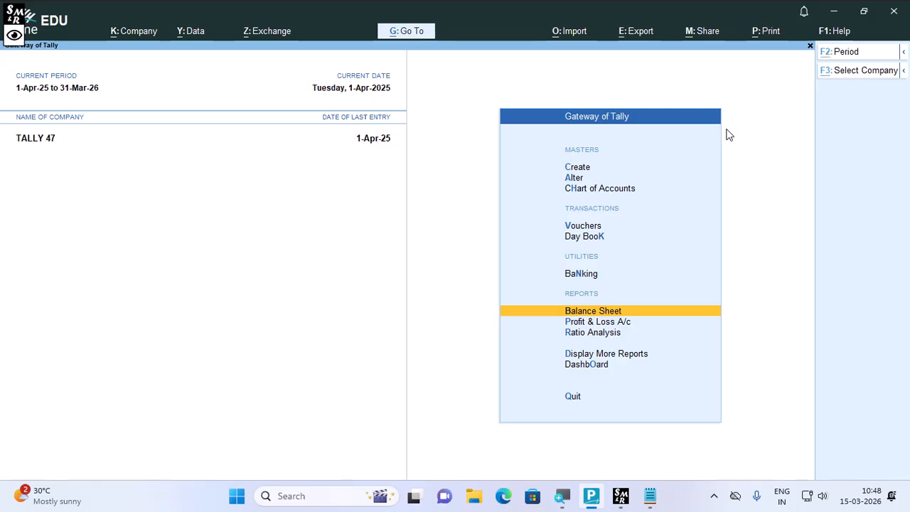
Step: Switch to the Notepad note and add the lines MS GENLITE and UTI below CASH
key(alt+Tab)
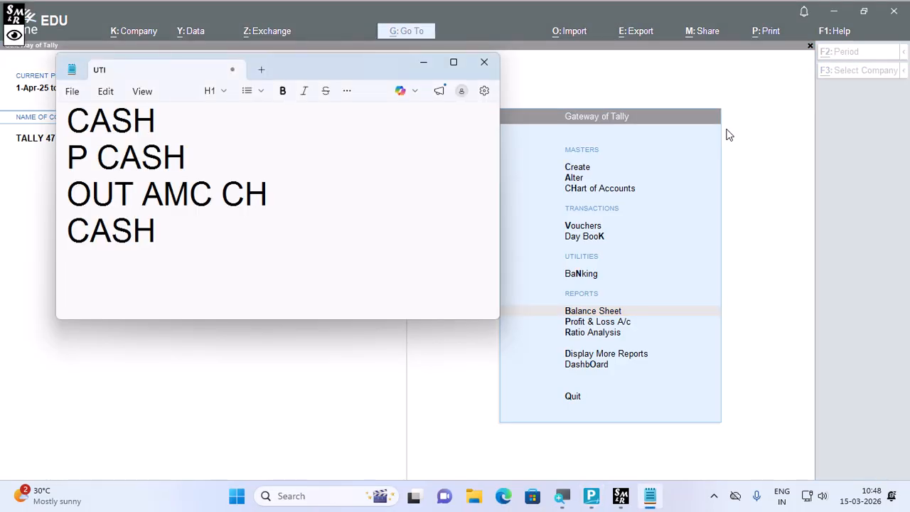
click(89, 291)
text(MS )
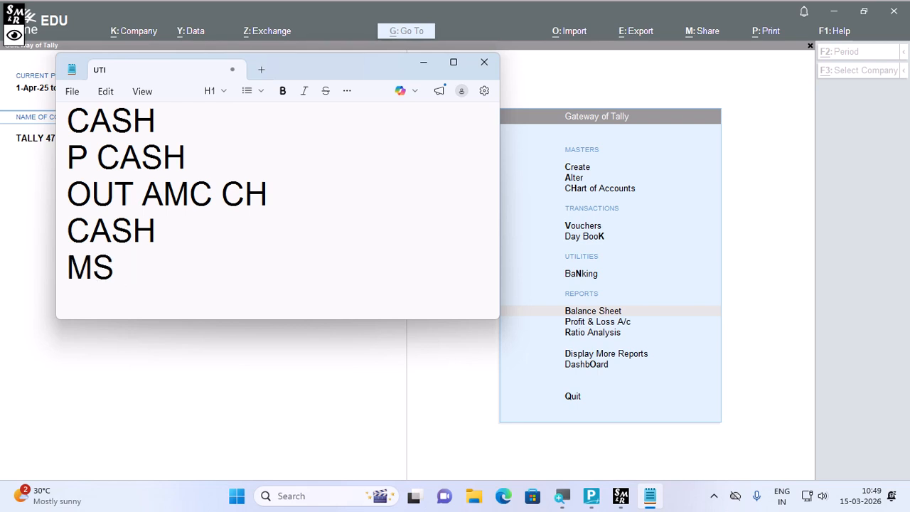
text(GEN)
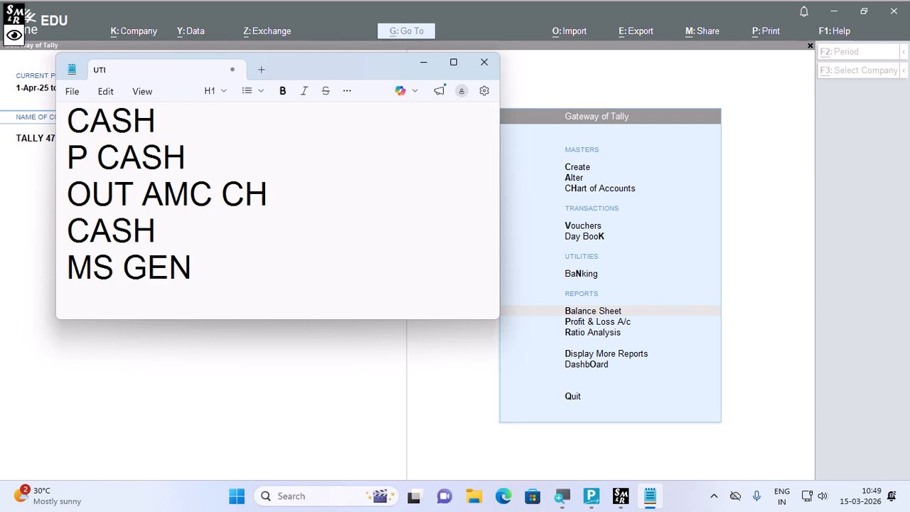
text(LITE)
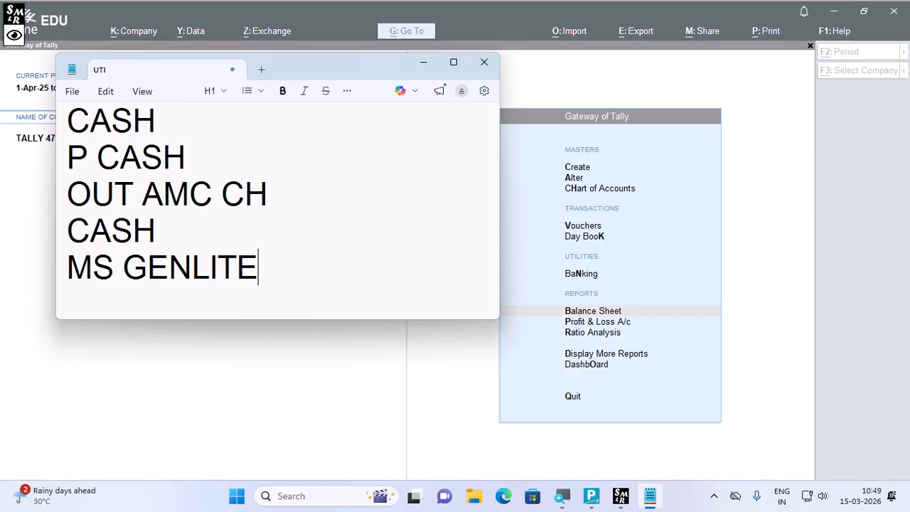
key(Return)
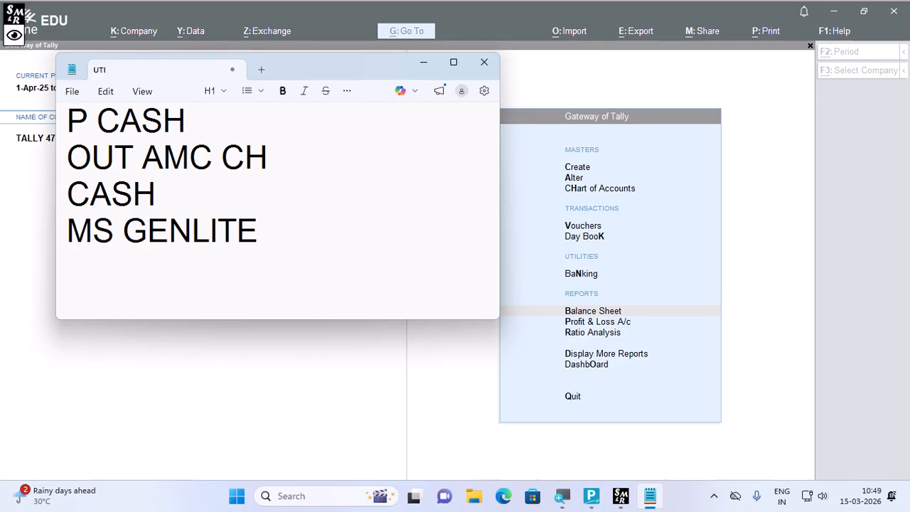
text(UTI)
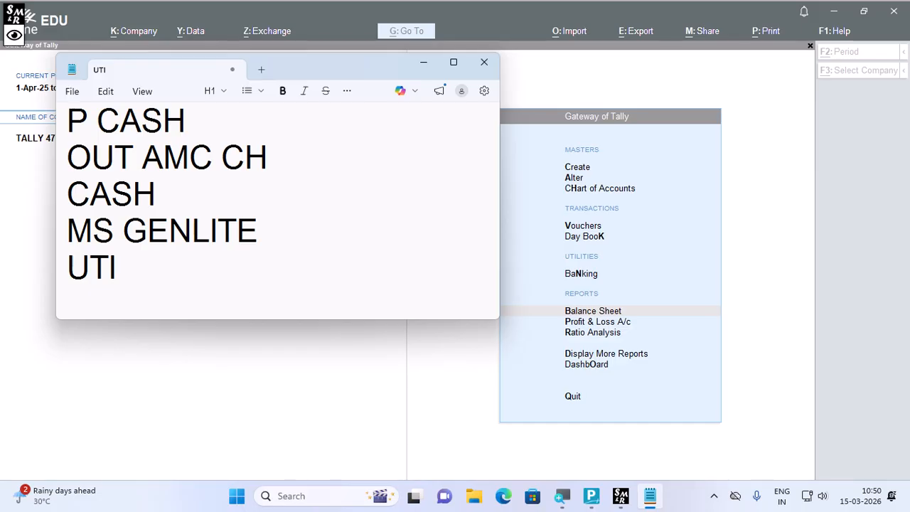
Step: Switch back to TallyPrime, start a new ledger named MS GENLITE and place it under the Sundry Creditors group
key(alt+Tab)
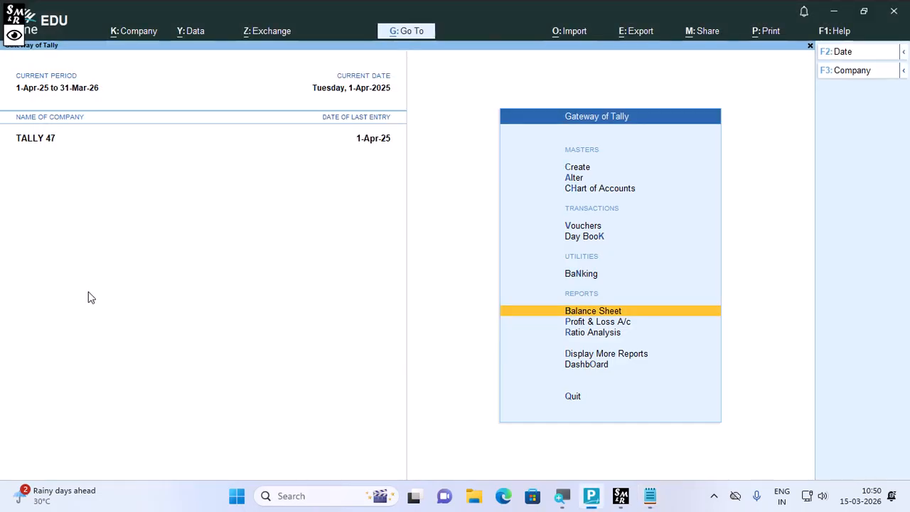
key(c)
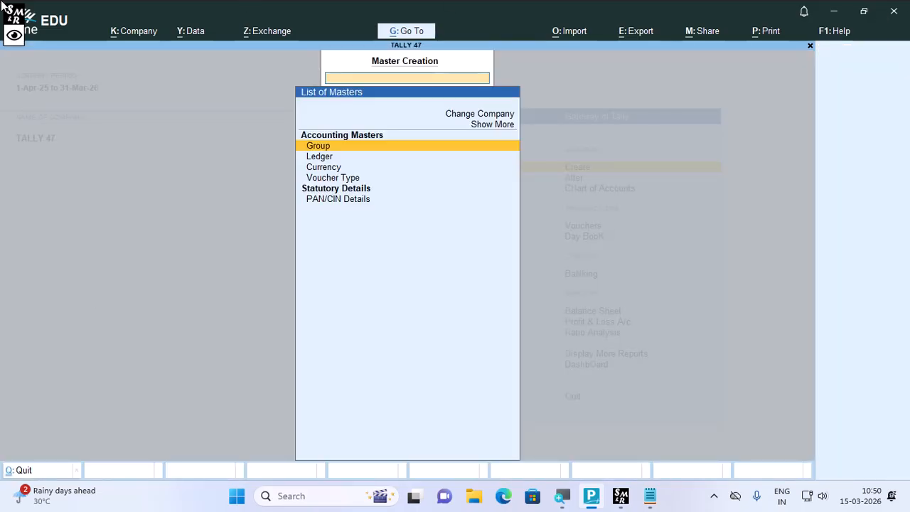
key(Down)
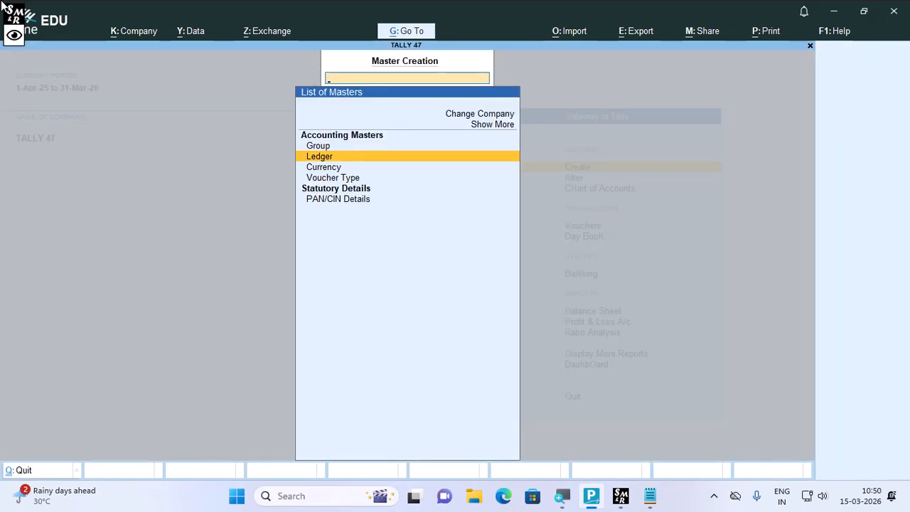
key(Return)
text(M)
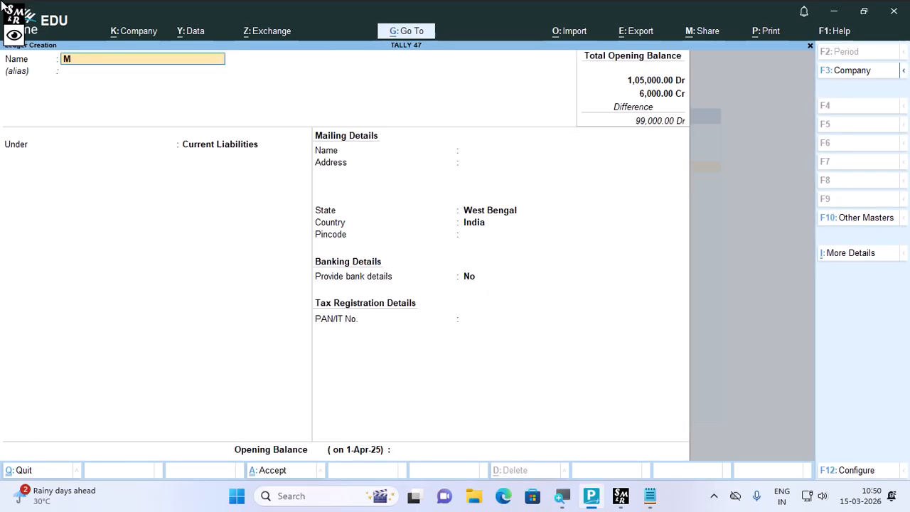
text(S GENLITE)
key(Return)
key(Return)
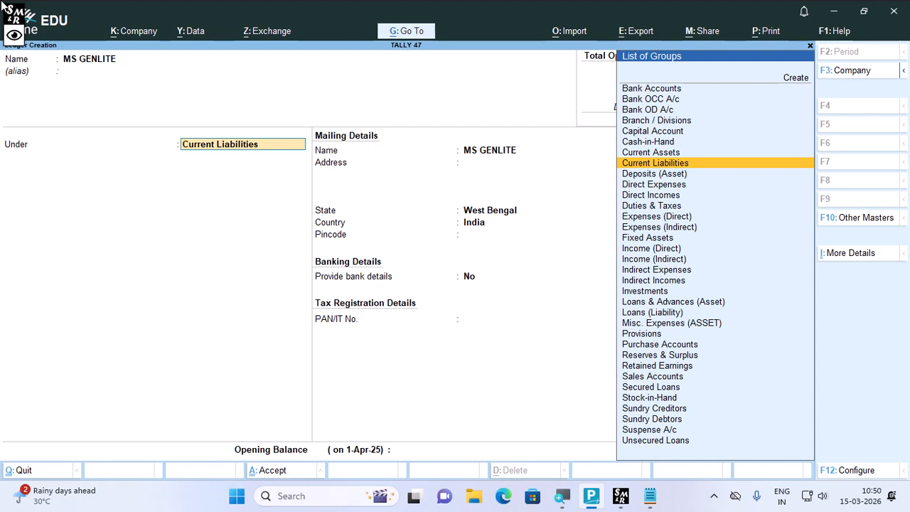
text(SUND)
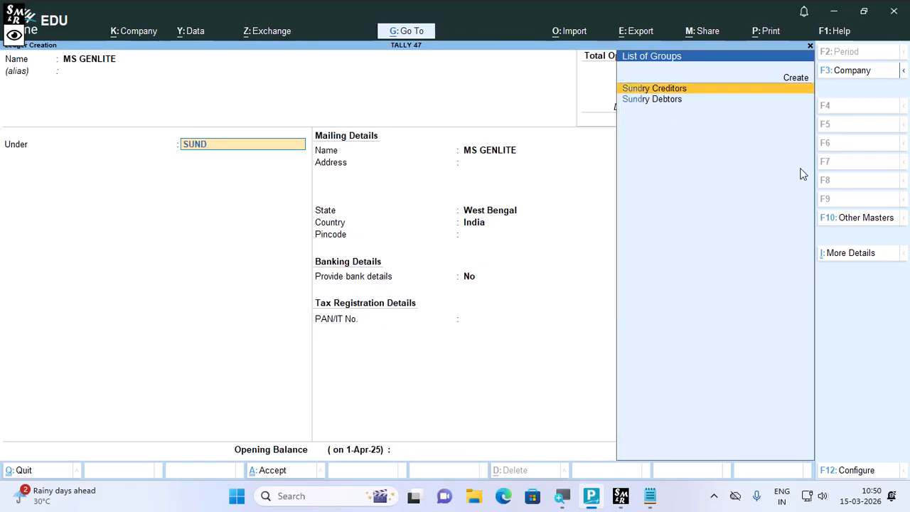
key(Return)
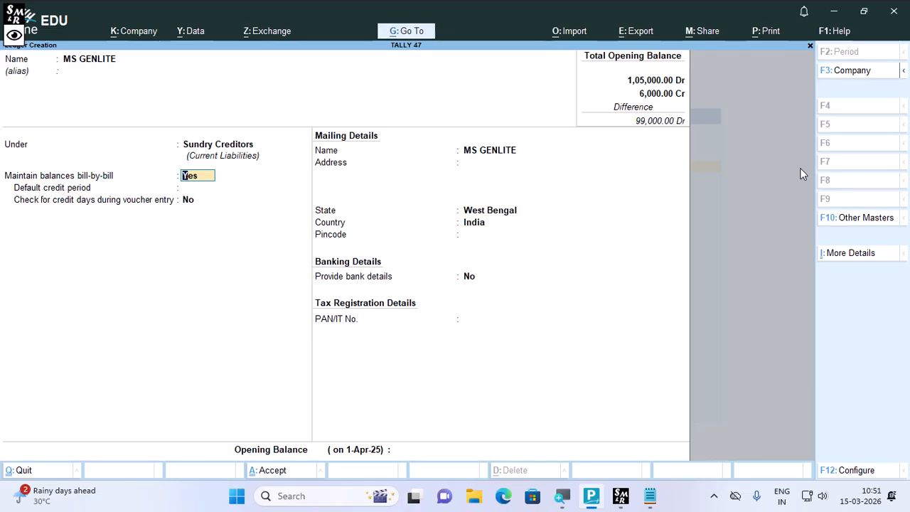
Step: Keep bill-by-bill balances and the default mailing and bank details for MS GENLITE, and give it a 40,000 Cr opening balance
key(Return)
key(Return)
key(Return)
key(Return)
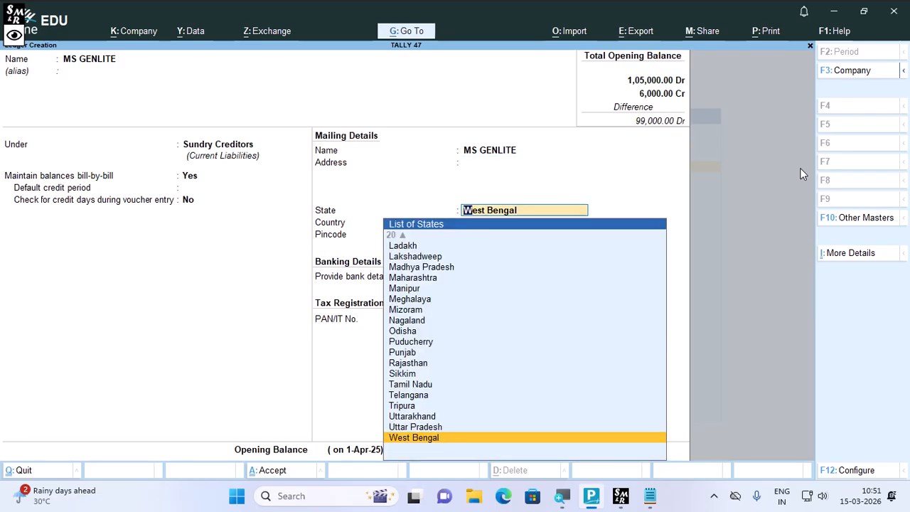
key(Return)
key(Return)
key(Return)
key(Return)
key(Return)
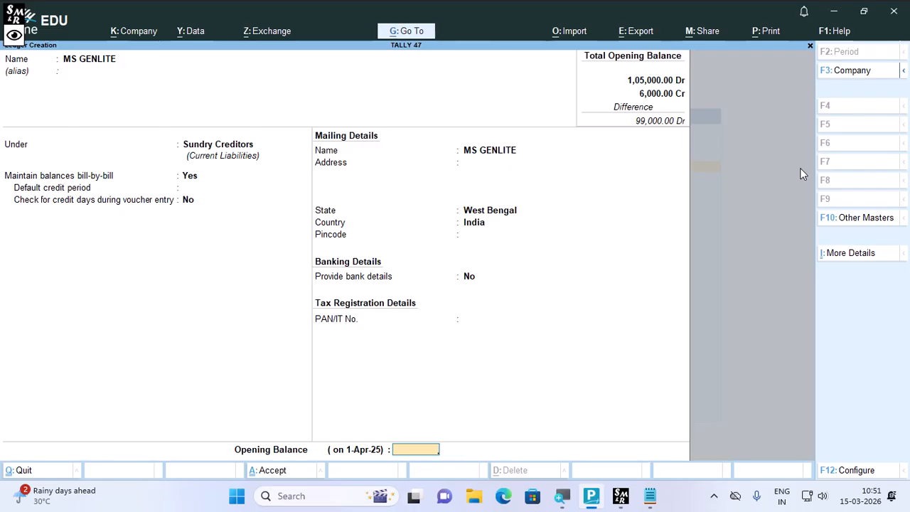
text(40000)
key(Return)
key(Return)
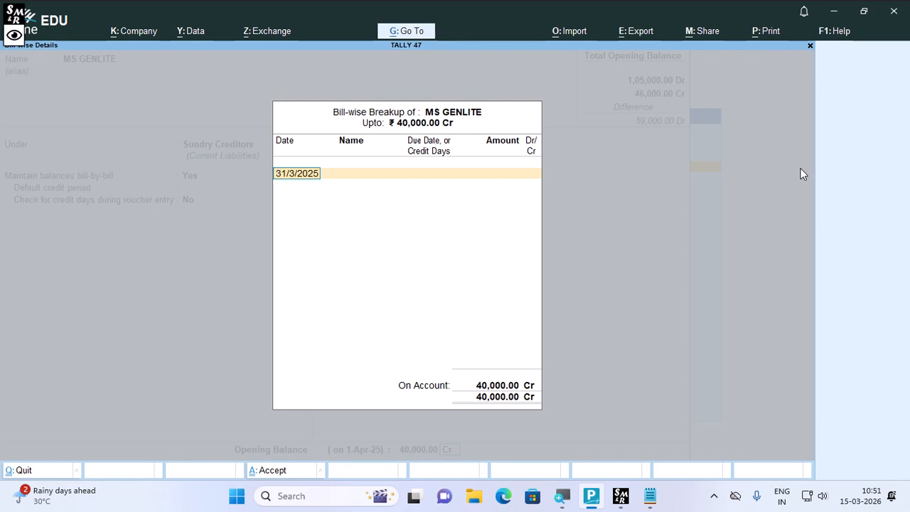
Step: Enter bill A01 dated 31/3/2025 in the bill-wise breakup with 30 credit days and an amount of 22,000 Cr
key(Return)
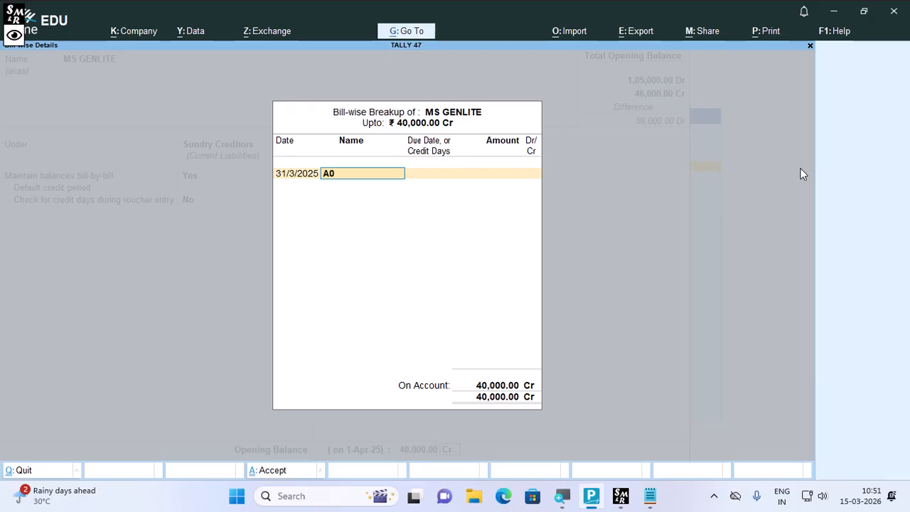
text(1)
key(Return)
text(30)
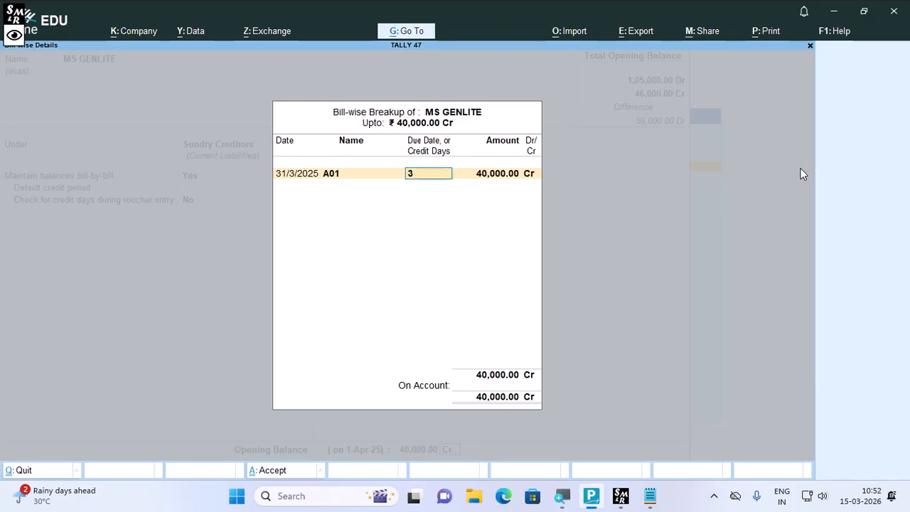
key(Return)
text(2)
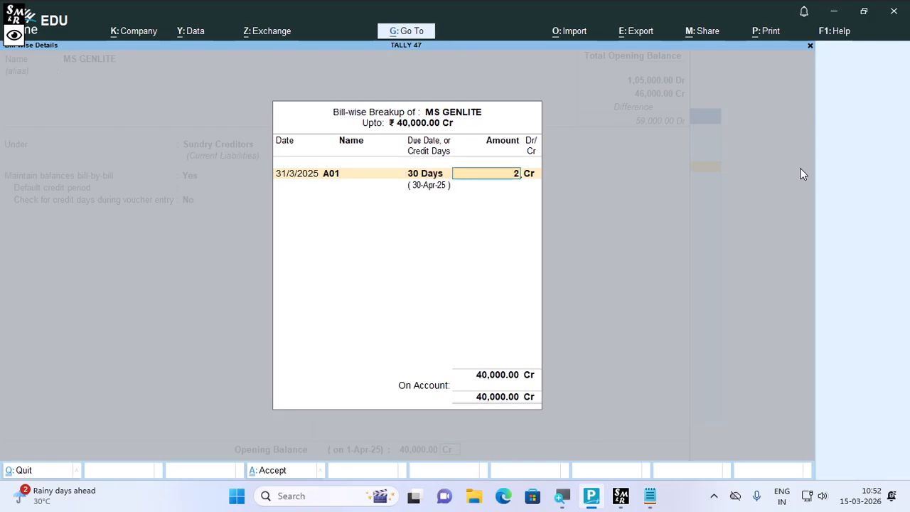
text(20000)
key(BackSpace)
key(Return)
key(Return)
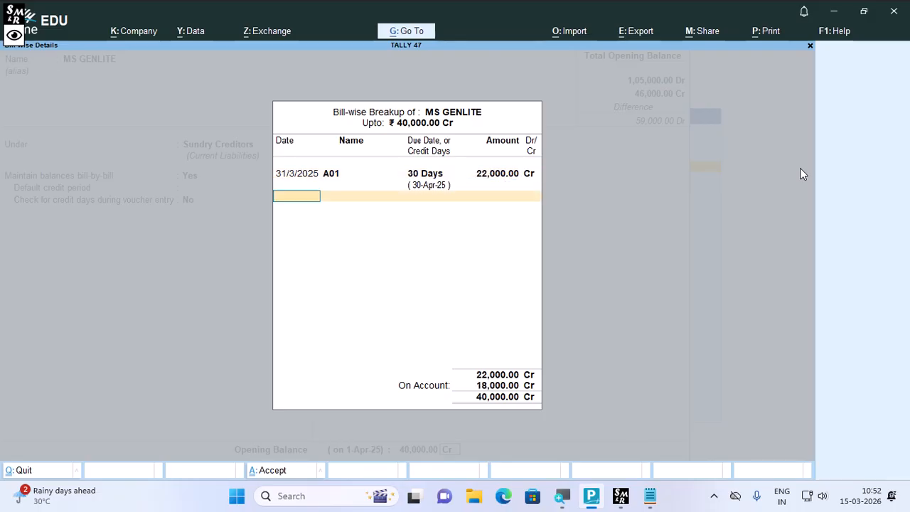
Step: Add bill A02 dated 31/3/2025 with 30 credit days for 18,000 Cr, and save the MS GENLITE ledger
text(31/3)
key(Return)
text(A02)
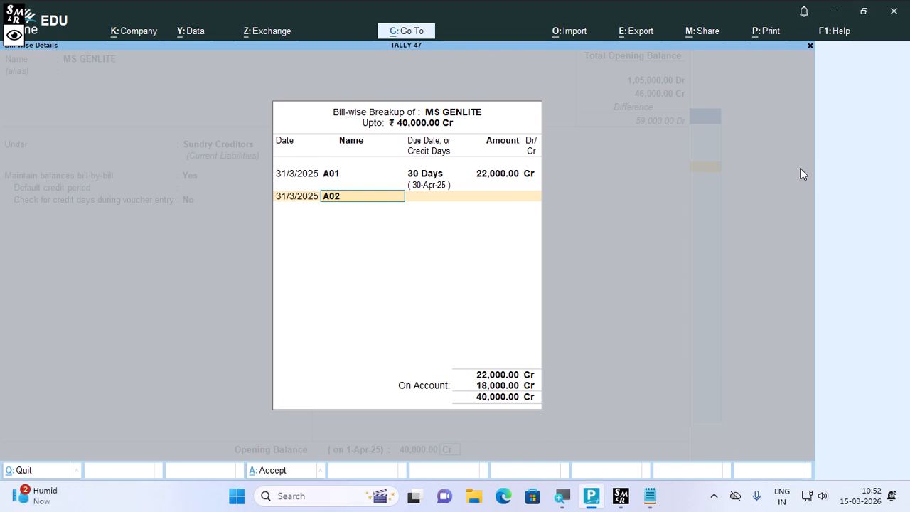
key(Return)
text(30)
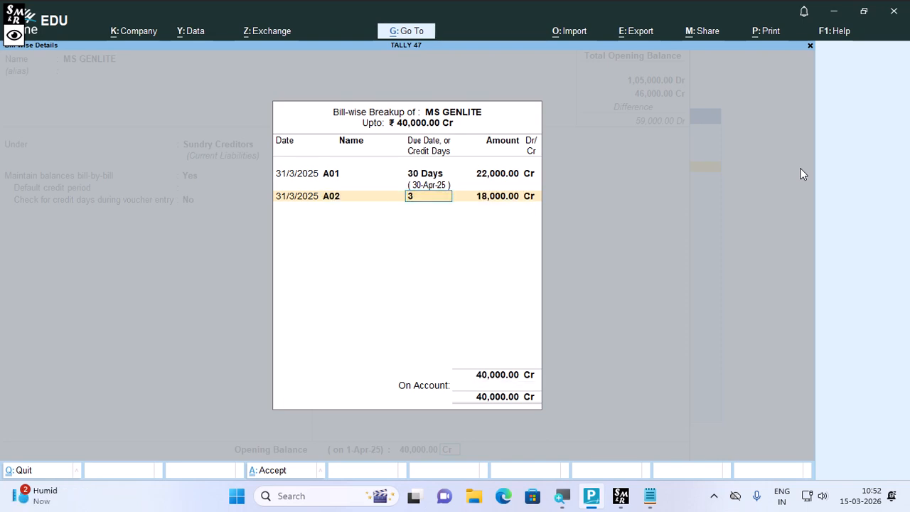
key(Return)
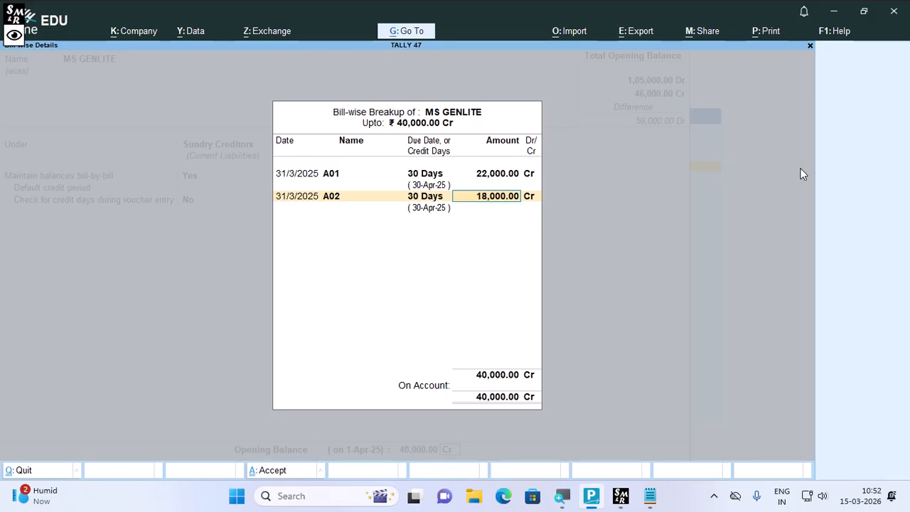
key(Return)
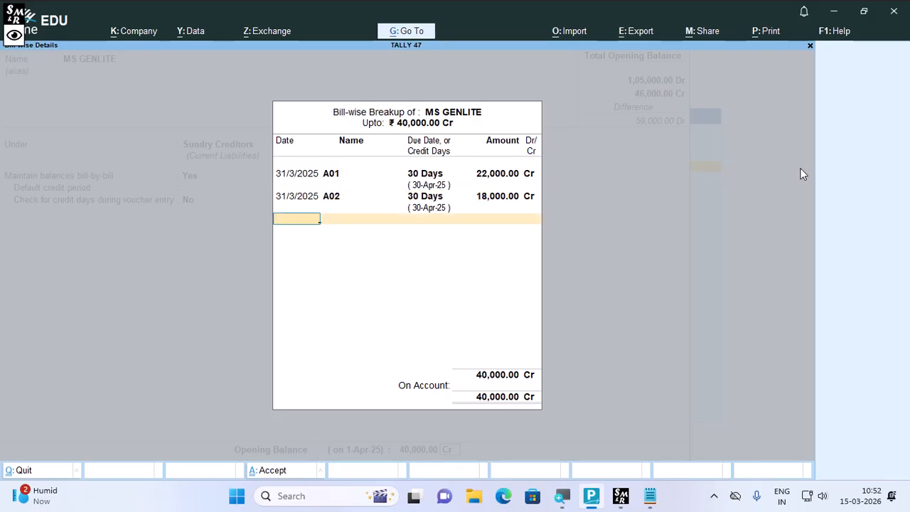
key(Return)
key(Return)
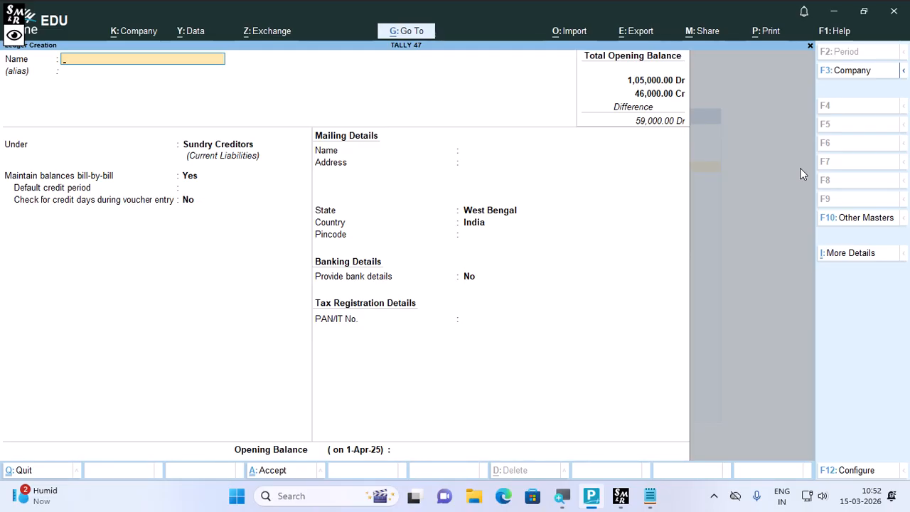
key(Escape)
key(Escape)
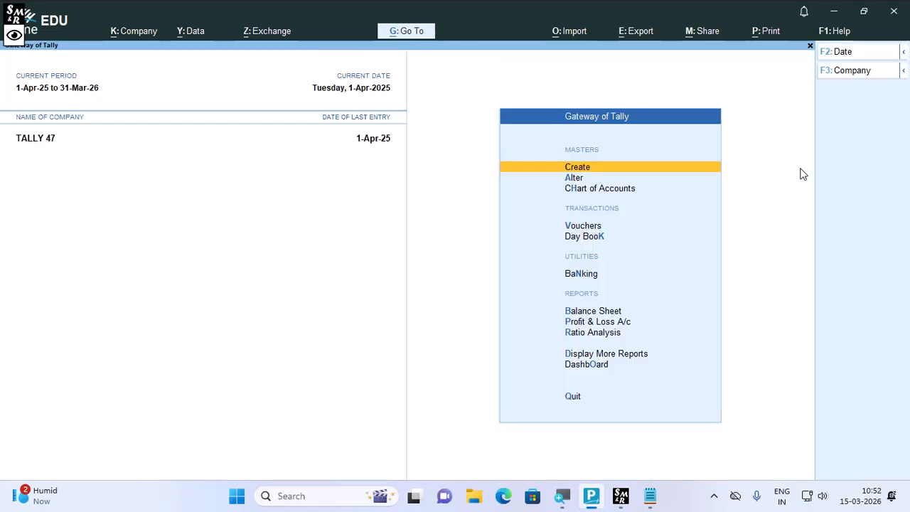
Step: Review the Balance Sheet in detailed form, checking the Sundry Creditors and Bank Accounts balances
key(b)
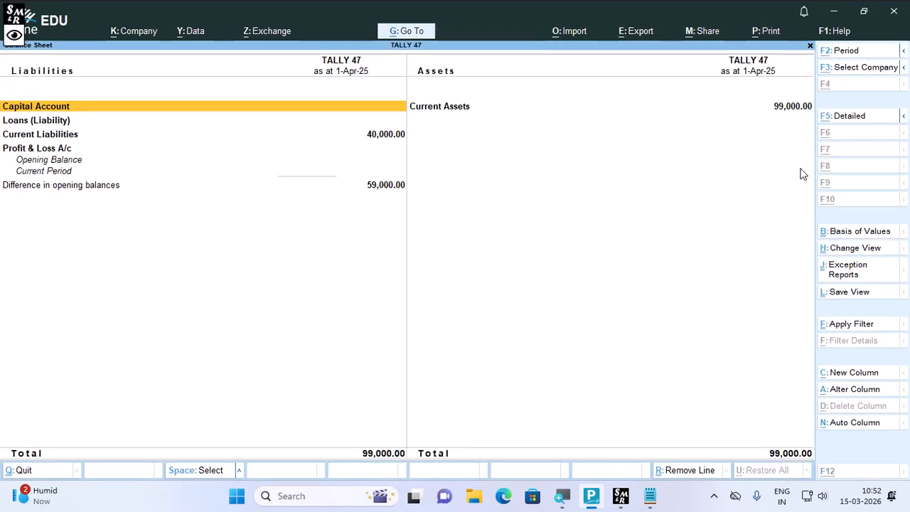
key(alt+F5)
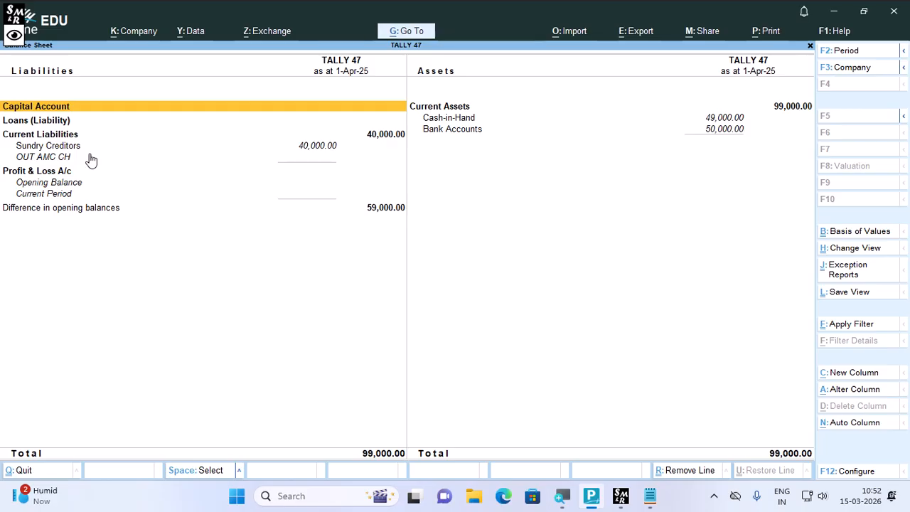
key(Escape)
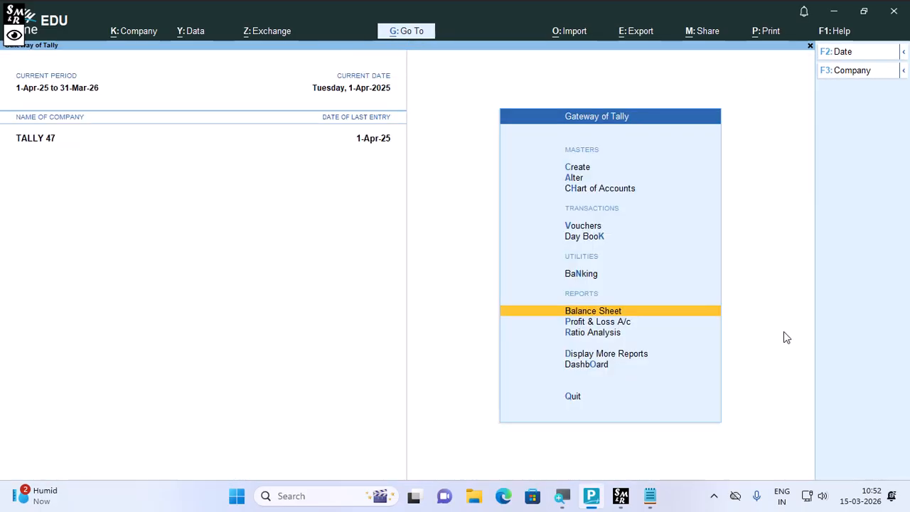
Step: Start a payment voucher that debits MS GENLITE with 25,000
key(v)
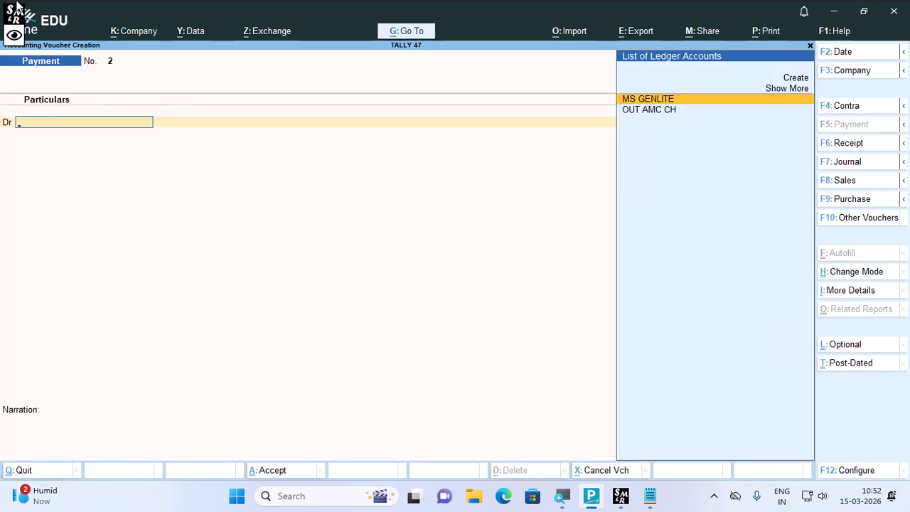
text(MS)
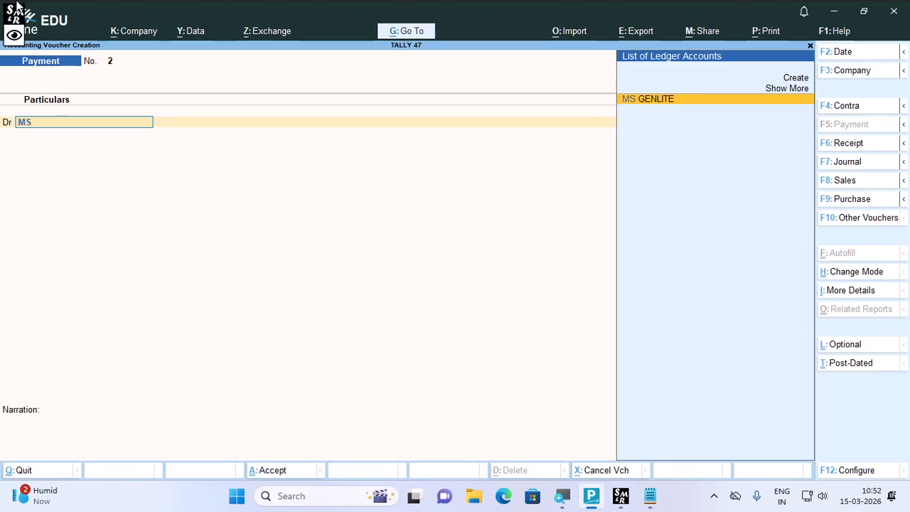
key(Return)
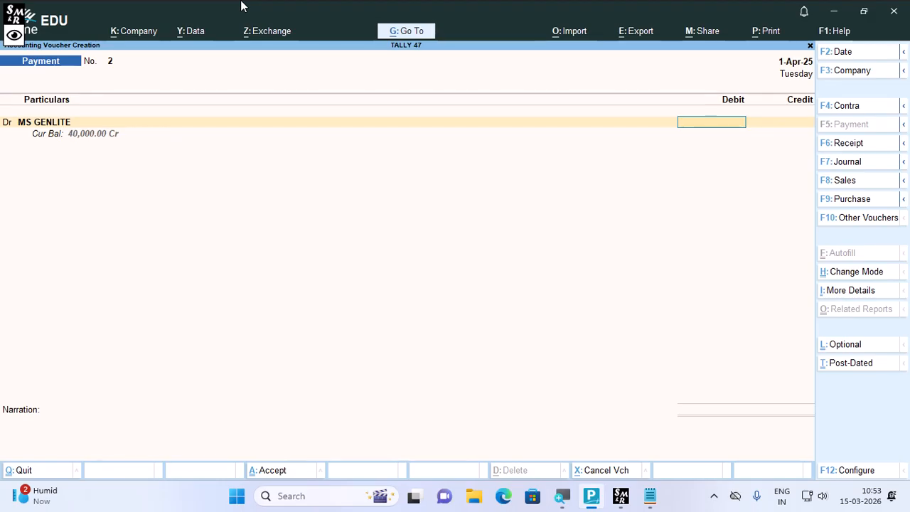
text(25000)
key(Return)
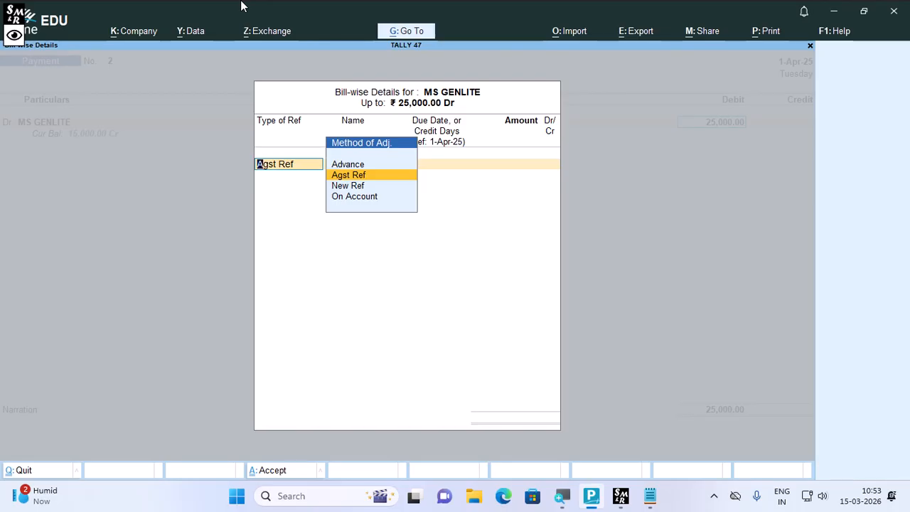
Step: Allocate the MS GENLITE payment as Agst Ref, with 22,000 Dr against bill A01 and 3,000 Dr against bill A02
key(Return)
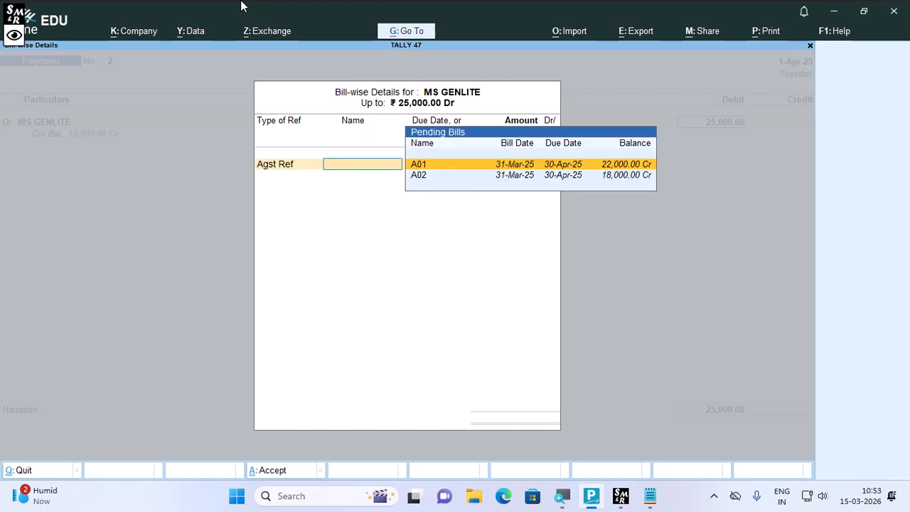
key(Return)
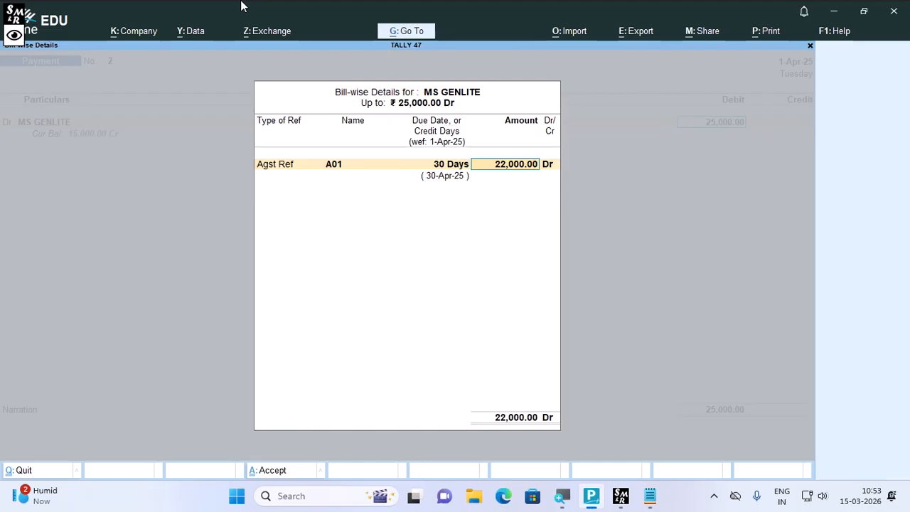
key(Return)
key(Return)
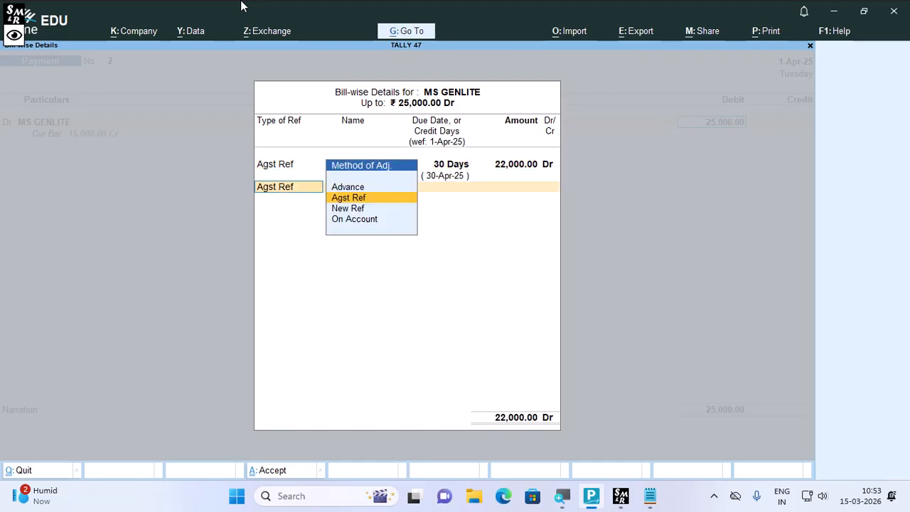
key(Return)
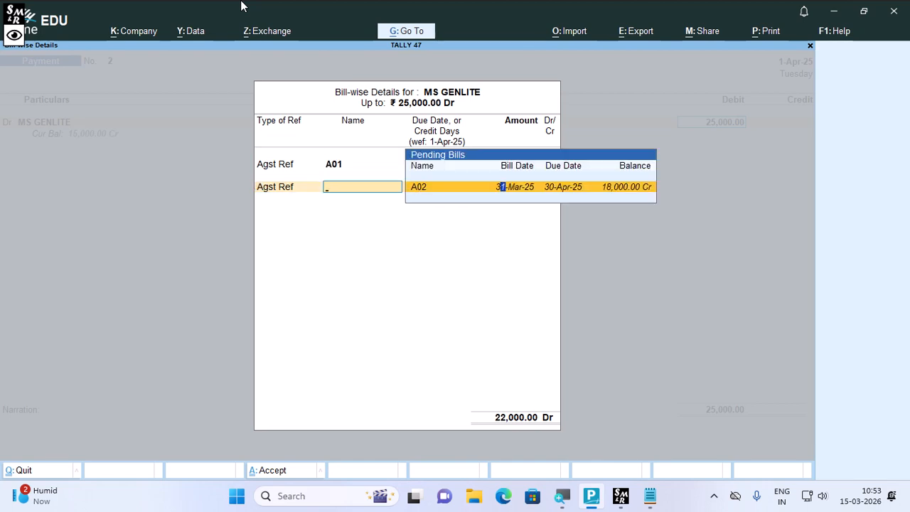
key(Return)
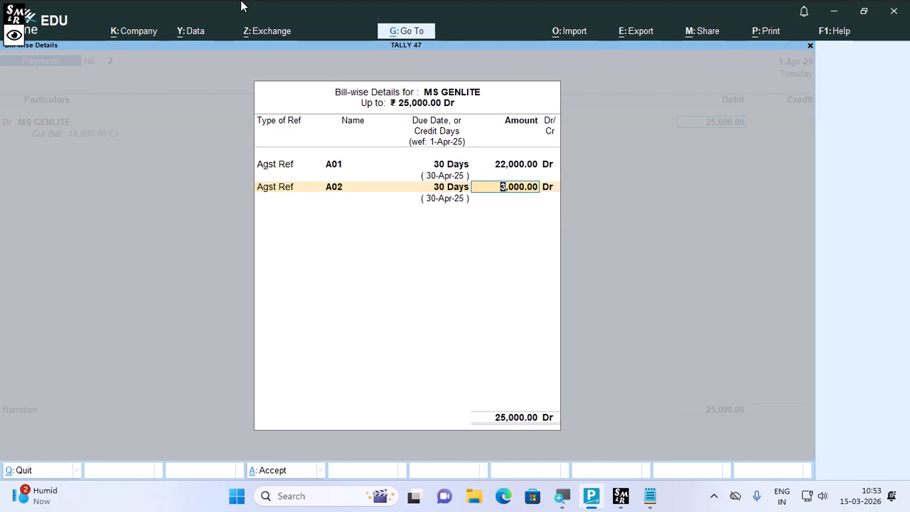
key(Return)
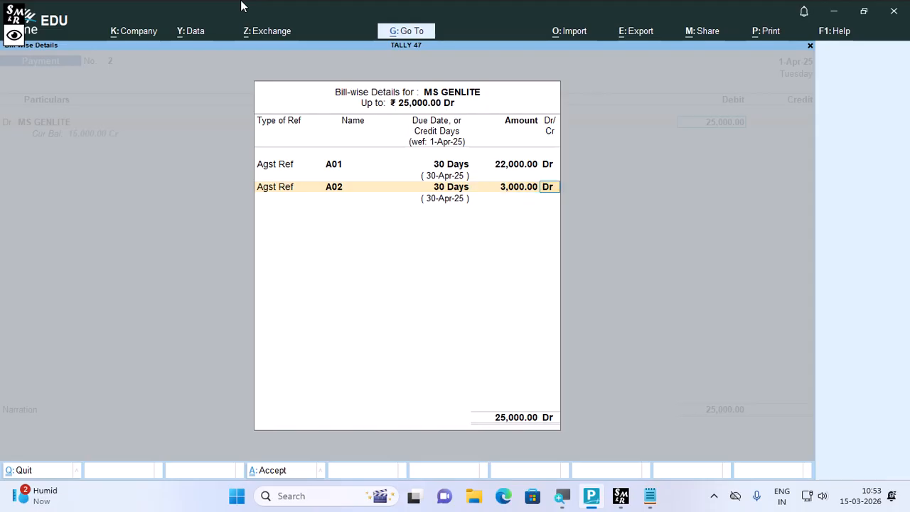
key(Return)
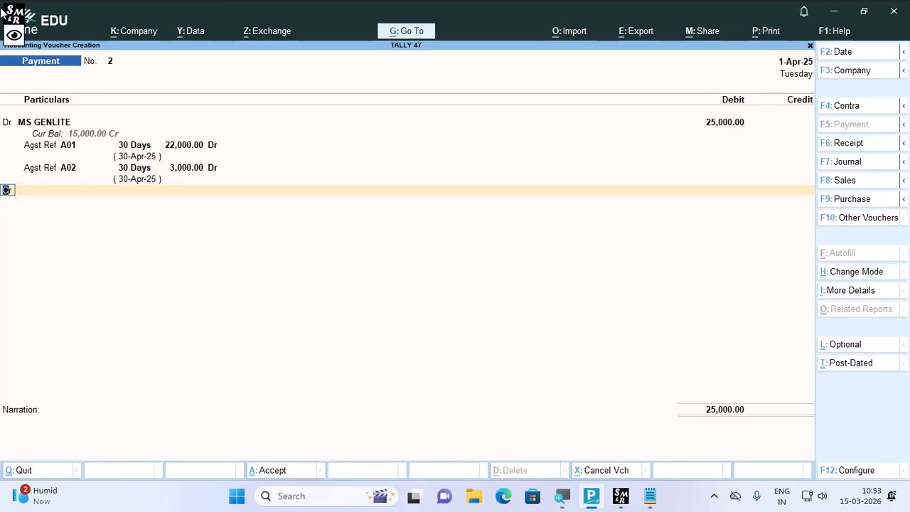
Step: Credit UTI with 25,000 and keep the default Cheque bank allocation without an instrument number
key(Return)
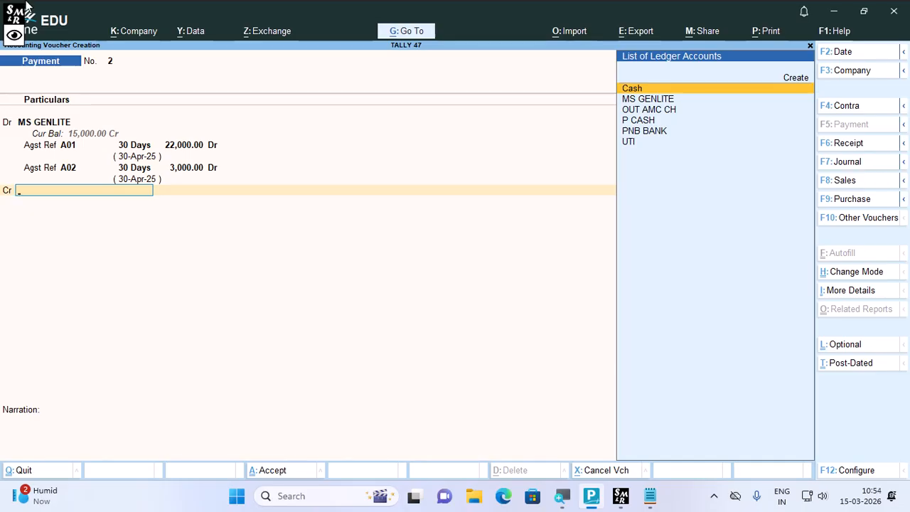
text(uti)
key(Return)
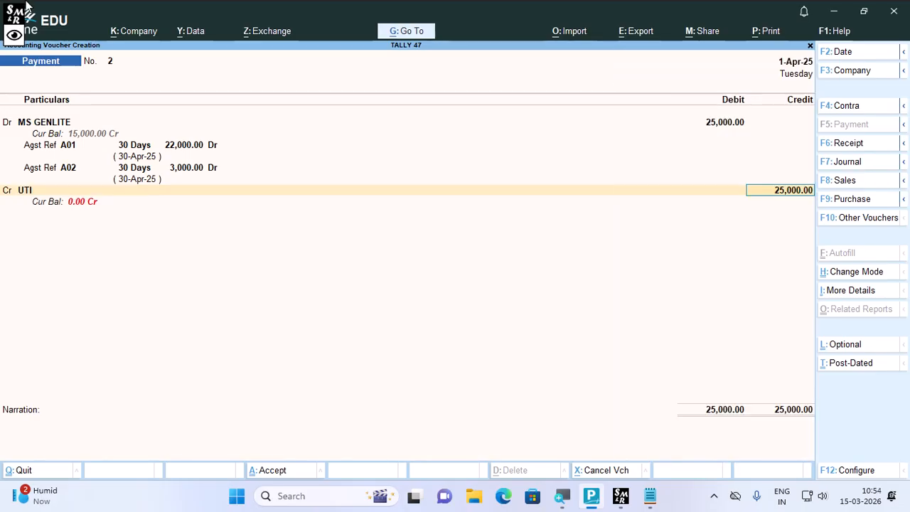
key(Return)
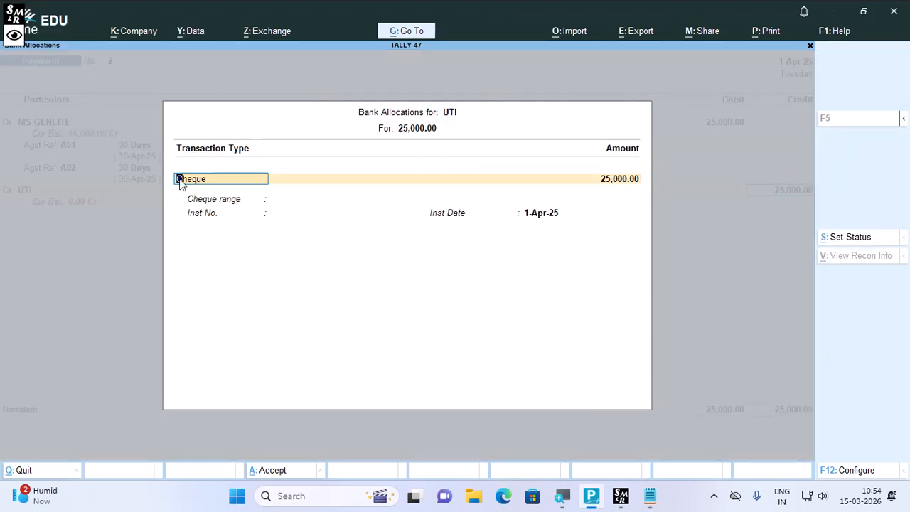
key(Return)
key(Return)
key(Return)
key(Return)
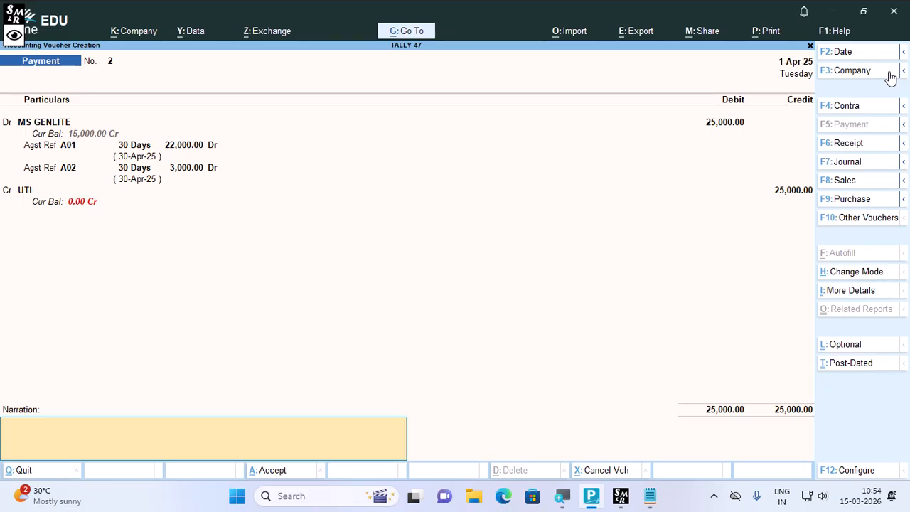
Step: Save the MS GENLITE payment voucher without a narration and leave voucher entry
key(Return)
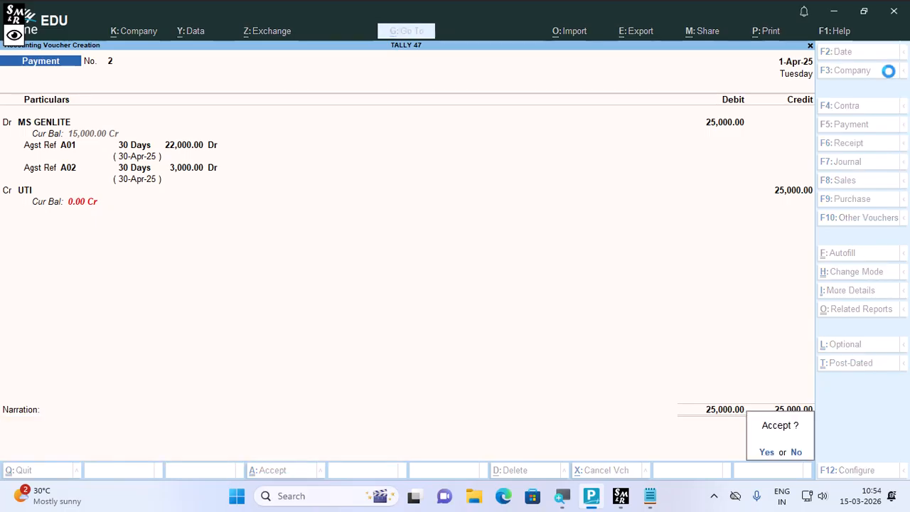
key(Return)
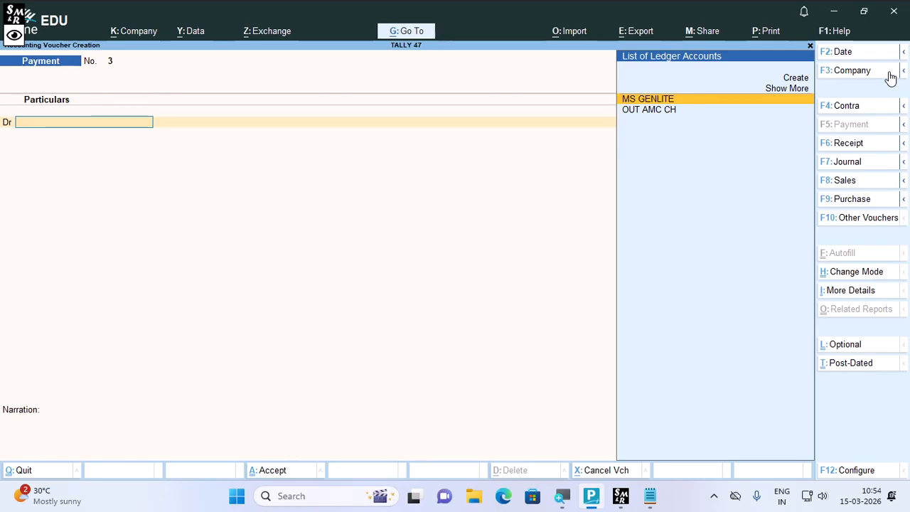
key(Escape)
key(Return)
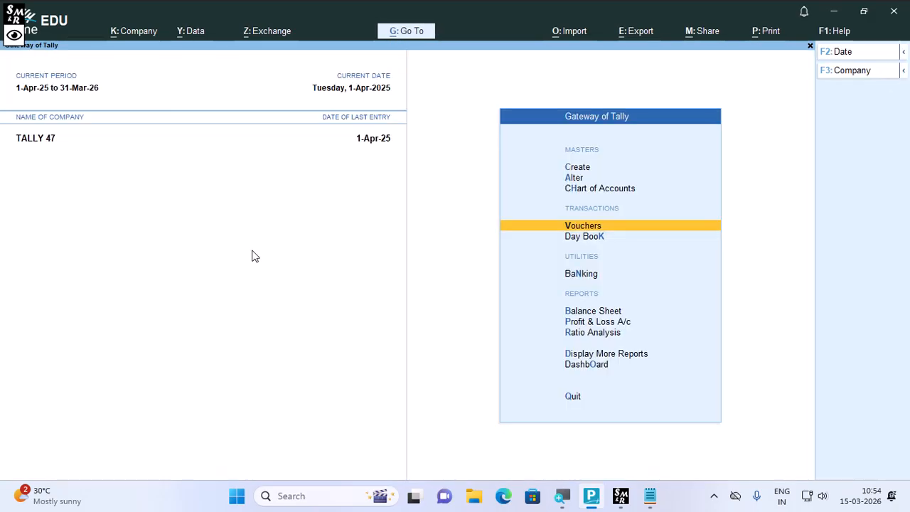
Step: Examine the detailed Balance Sheet and the ledgers under Bank Accounts, and return to the Gateway of Tally
click(631, 314)
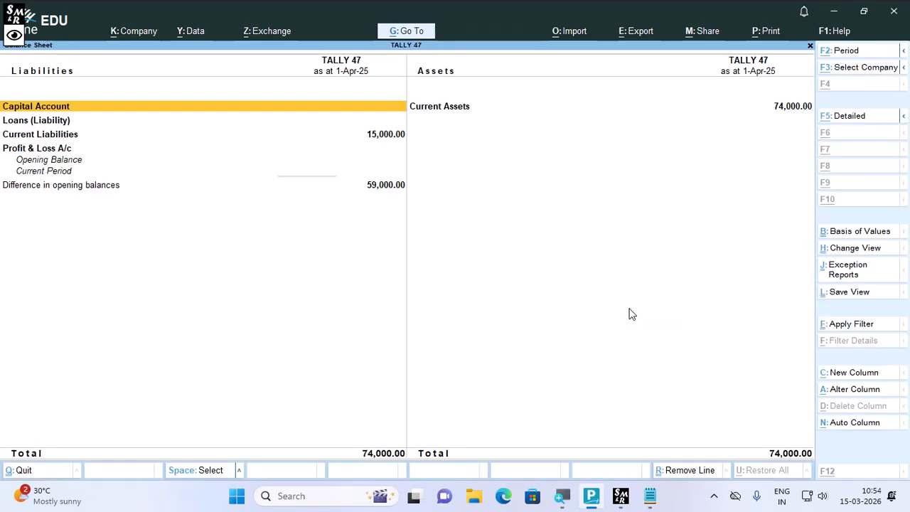
key(alt+F5)
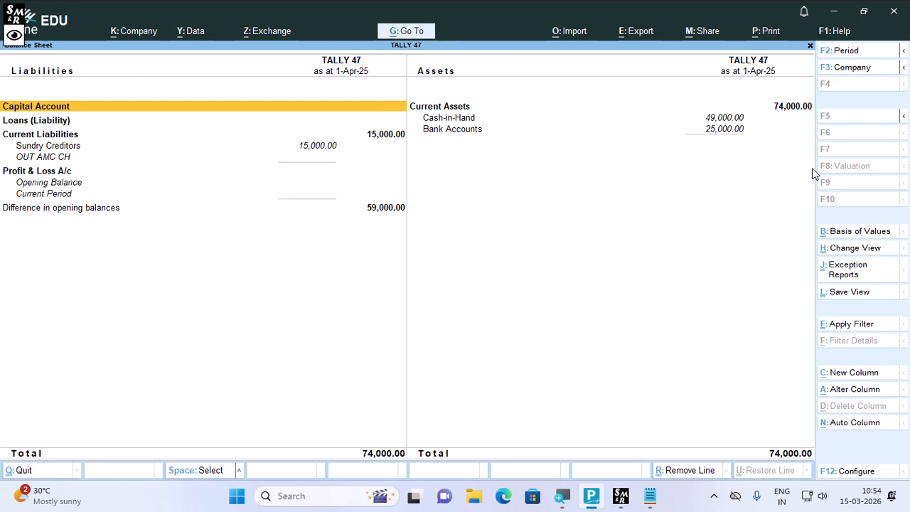
click(474, 135)
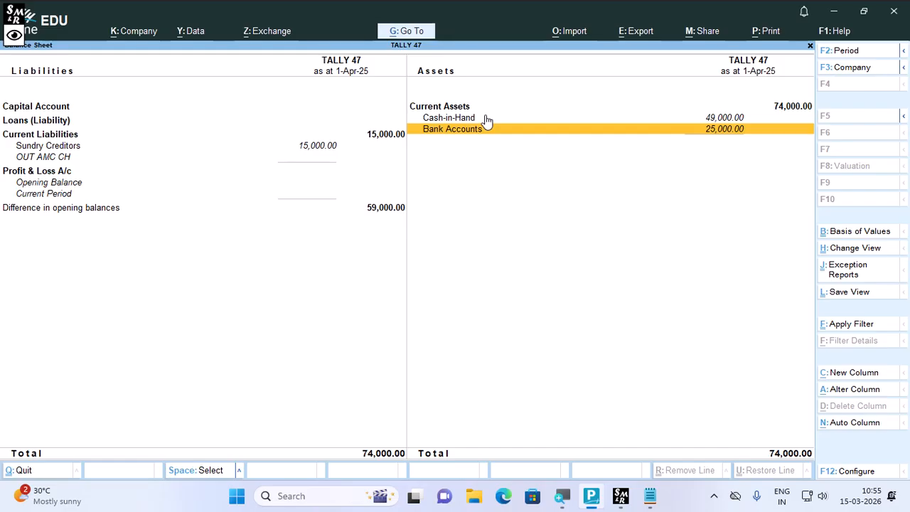
key(Return)
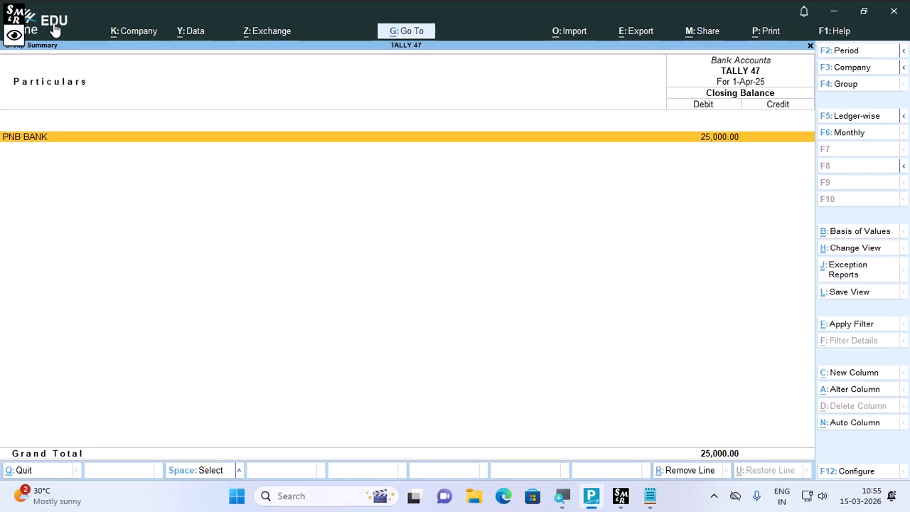
key(Escape)
key(Escape)
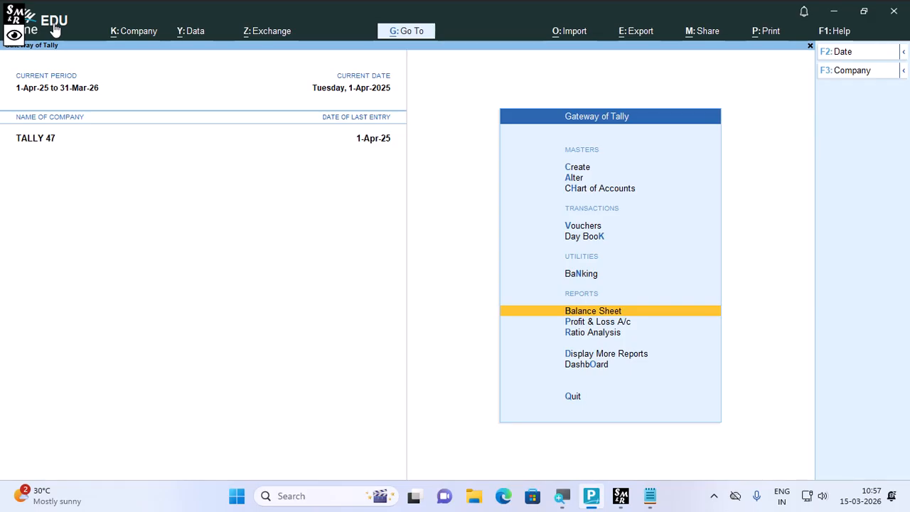
Step: Start a new ledger named MODERN TRADERS with no alias and place it under the Sundry Debtors group
key(c)
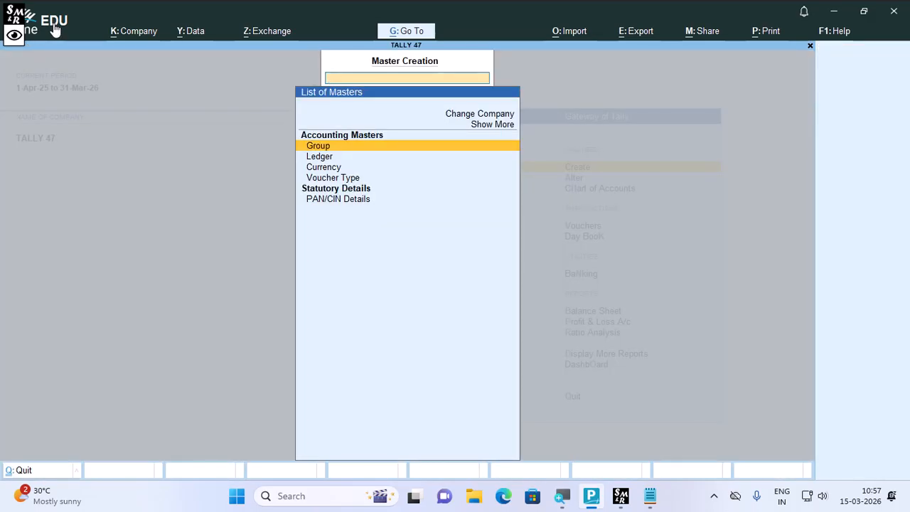
key(Down)
key(Return)
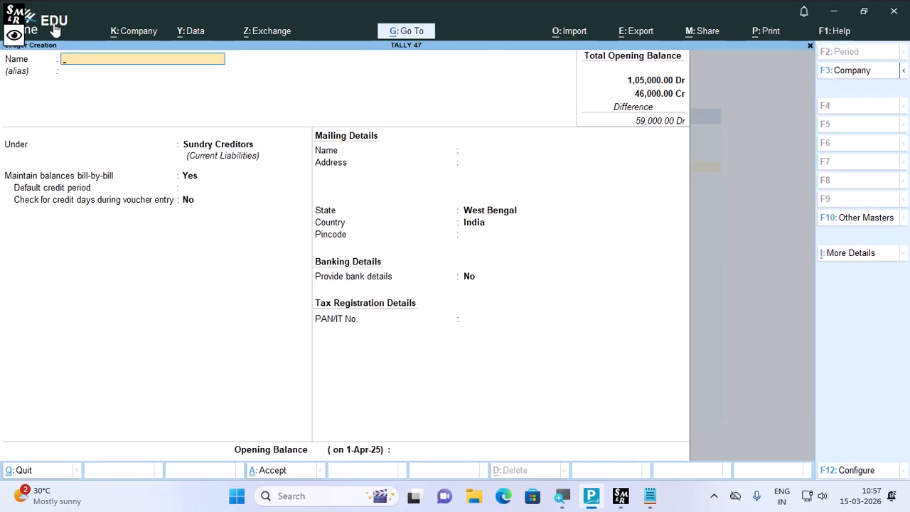
text(MODERN TRADERS)
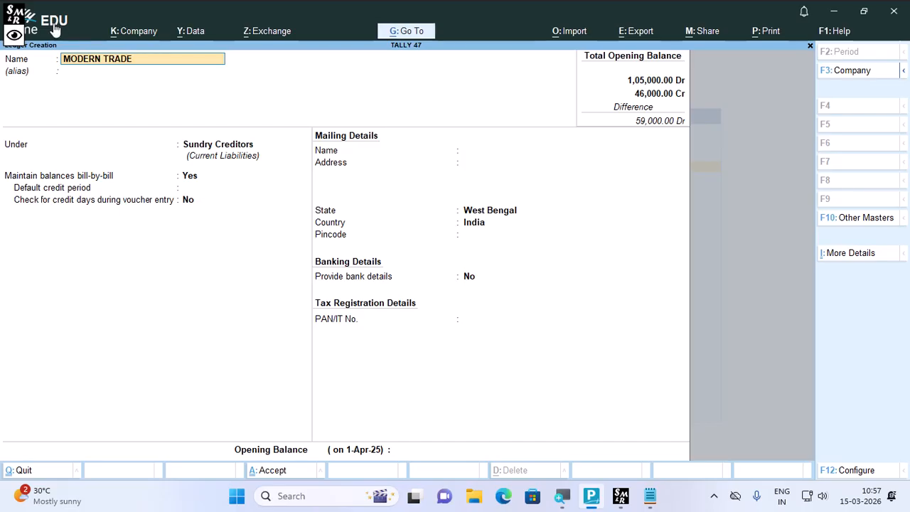
key(Return)
key(Return)
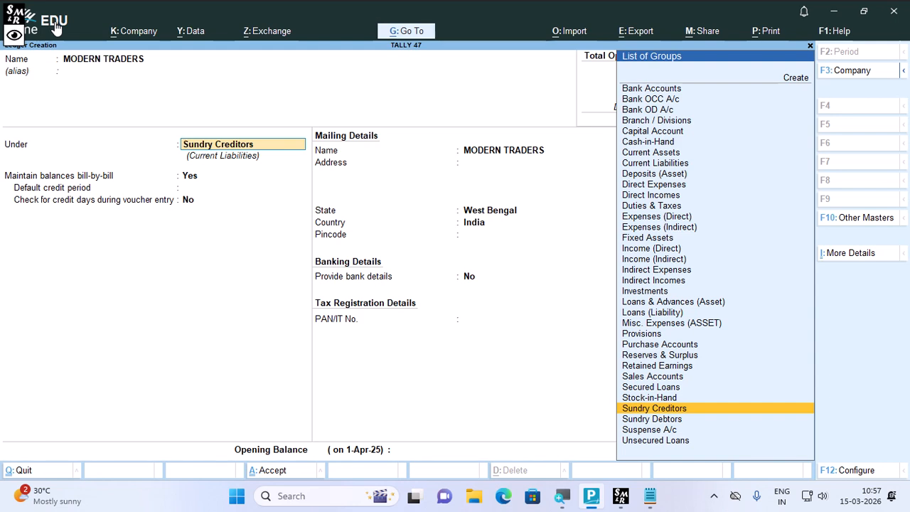
text(SUND)
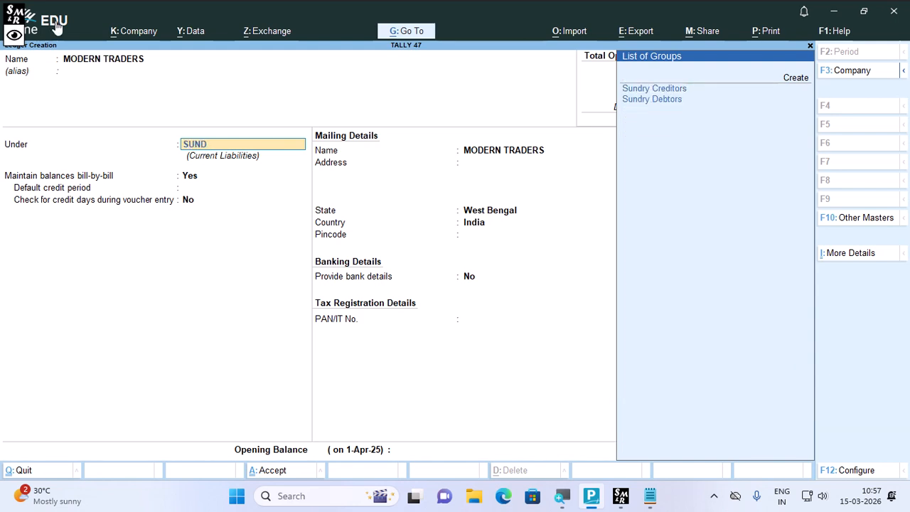
key(Down)
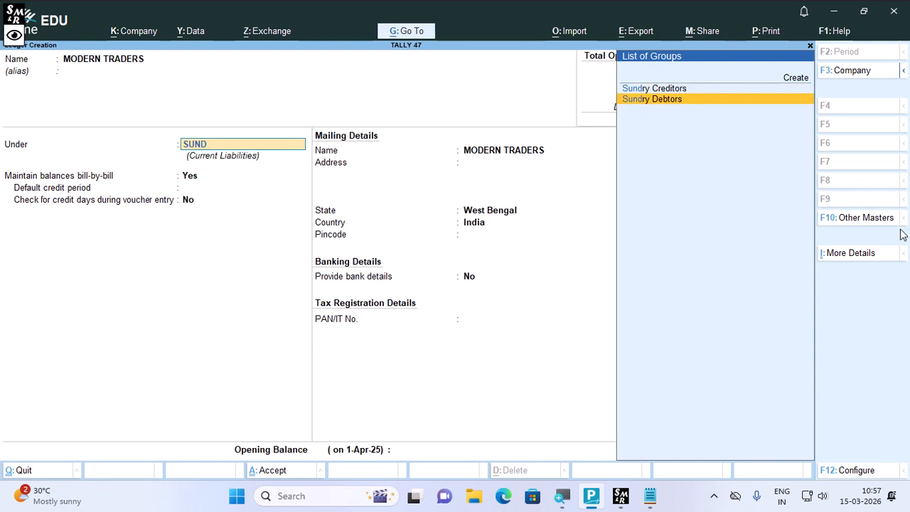
key(Return)
Step: Keep the default bill-by-bill, mailing, banking and tax details for MODERN TRADERS and set its opening balance to 30,000 Dr
key(Return)
key(Return)
key(Return)
key(Return)
key(Return)
key(Return)
key(Return)
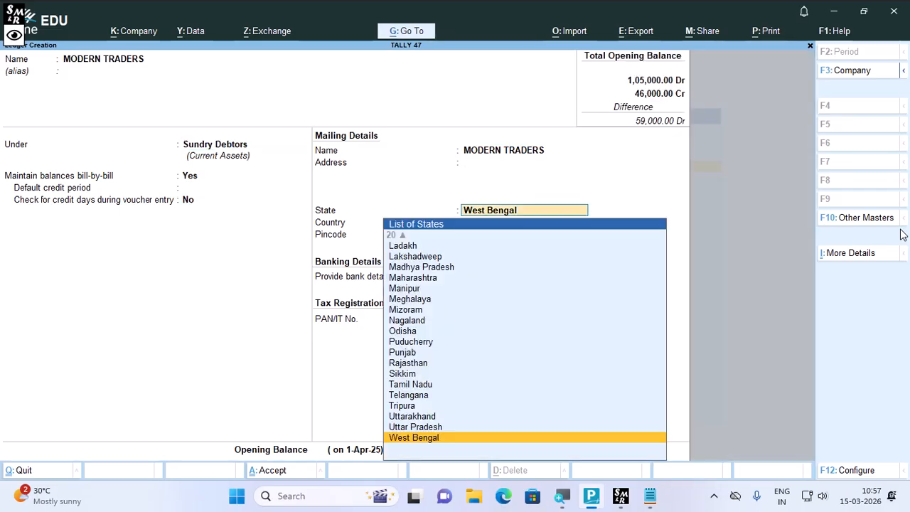
key(Return)
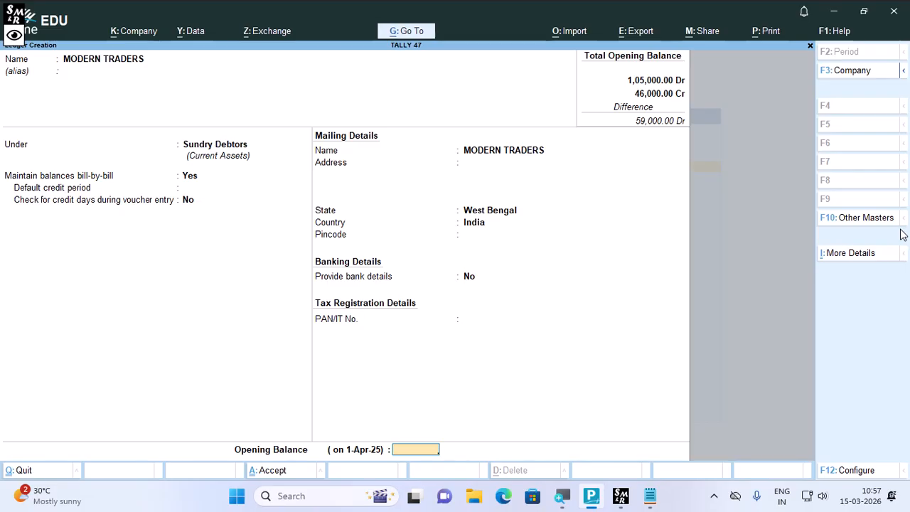
text(30000)
key(Return)
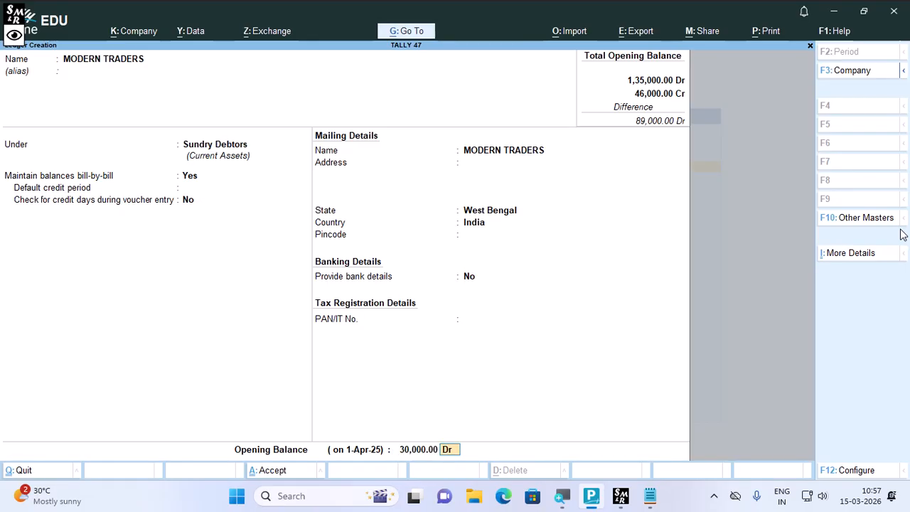
key(Return)
key(Return)
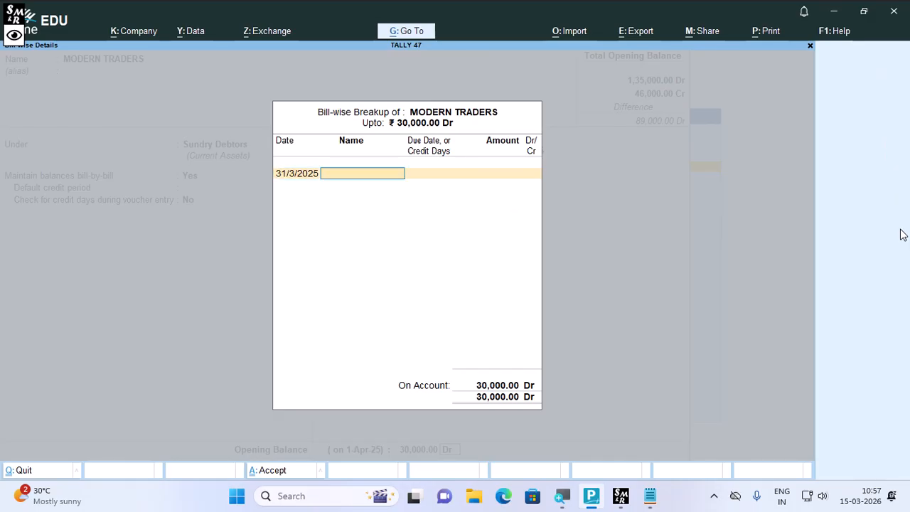
Step: Enter opening bill M01 in the bill-wise breakup with 30 credit days and an amount of 18,000 Dr
text(M01)
key(Return)
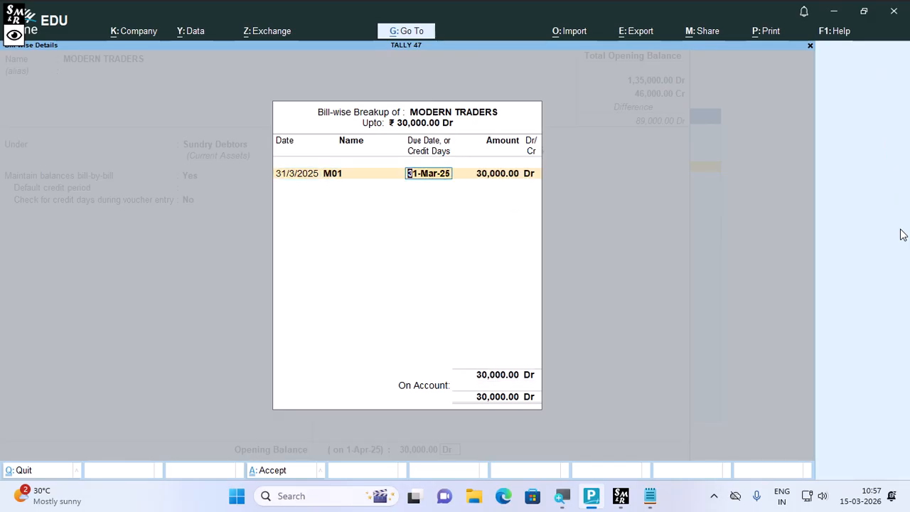
text(30)
key(Return)
text(1)
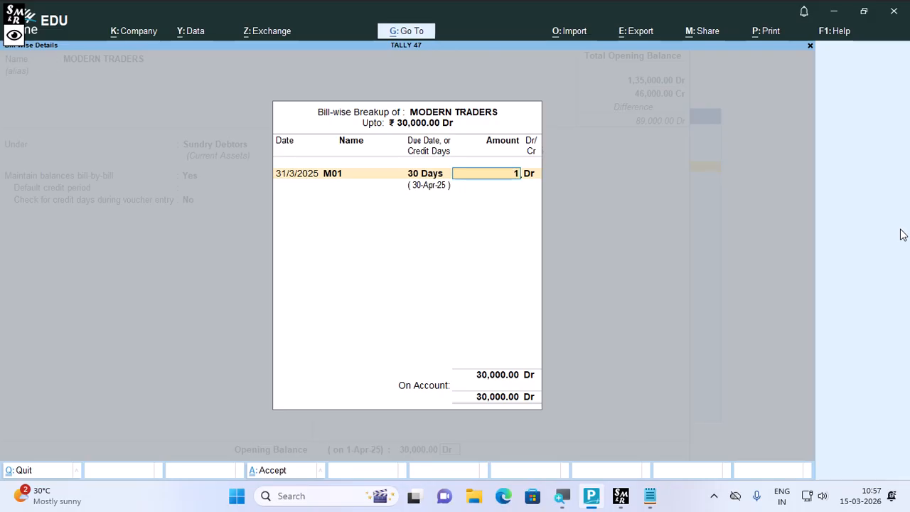
text(8000)
key(Return)
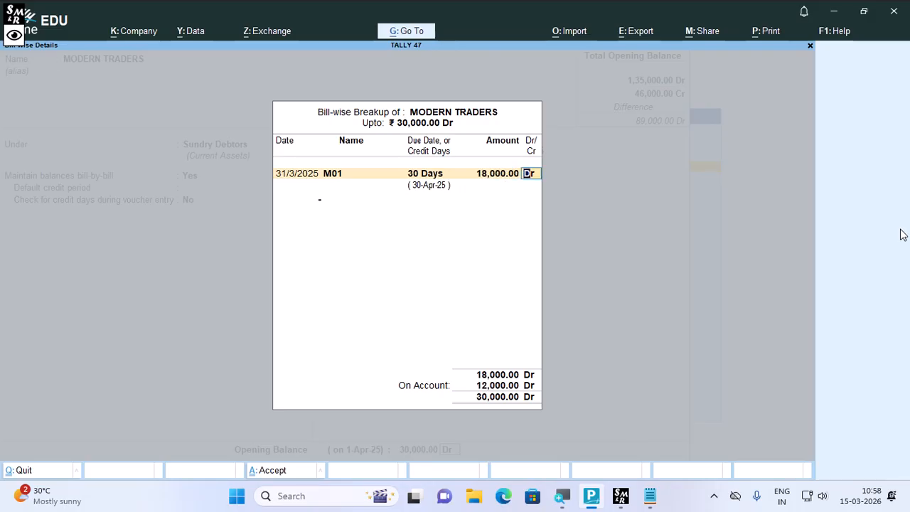
key(Return)
Step: Add a second opening bill M02 dated 31/3/2025 with 30 credit days and an amount of 12,000 Dr
text(31/3)
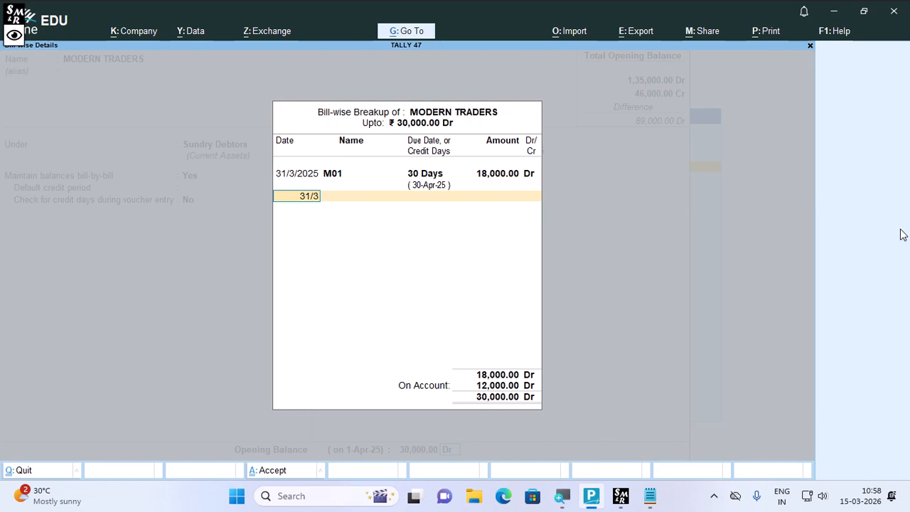
key(Return)
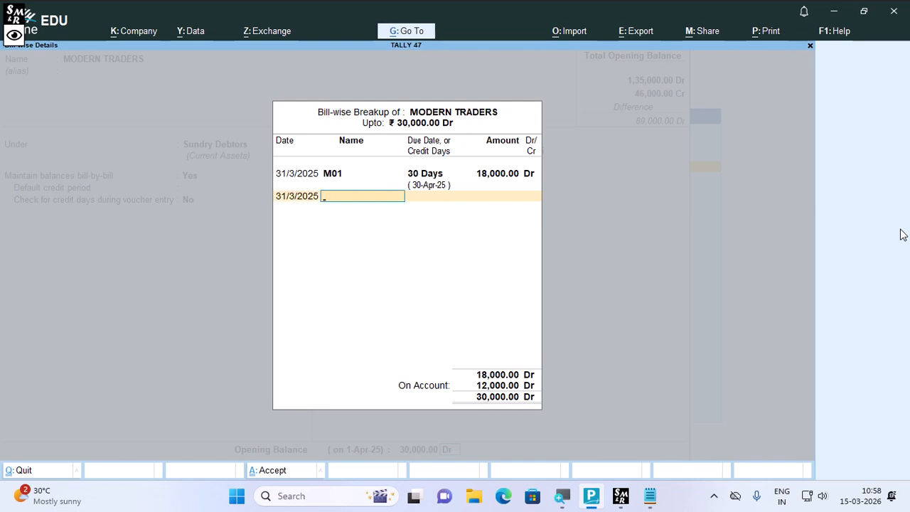
text(M02)
key(Return)
key(Return)
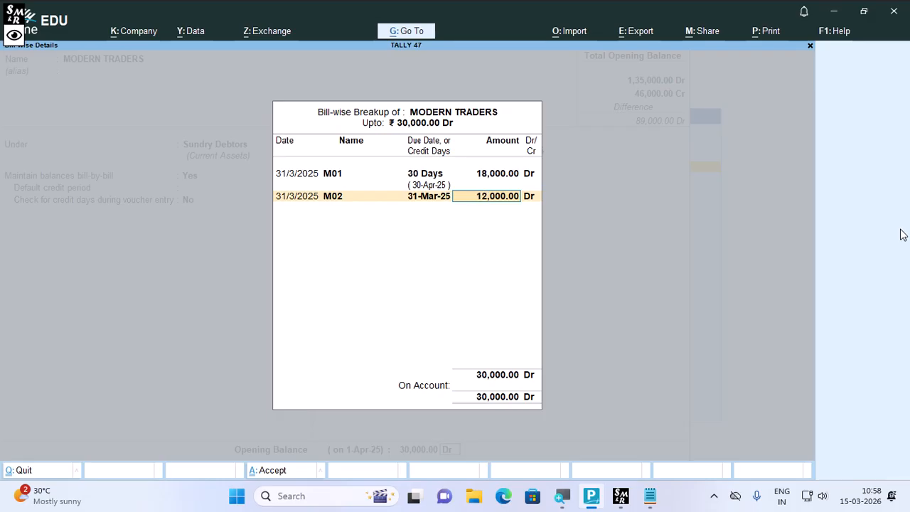
key(BackSpace)
text(30)
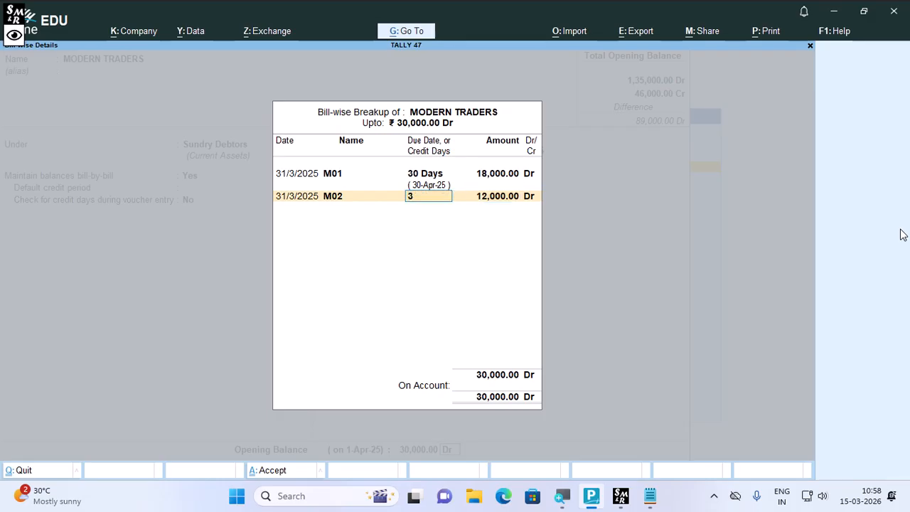
key(Return)
key(Return)
key(Return)
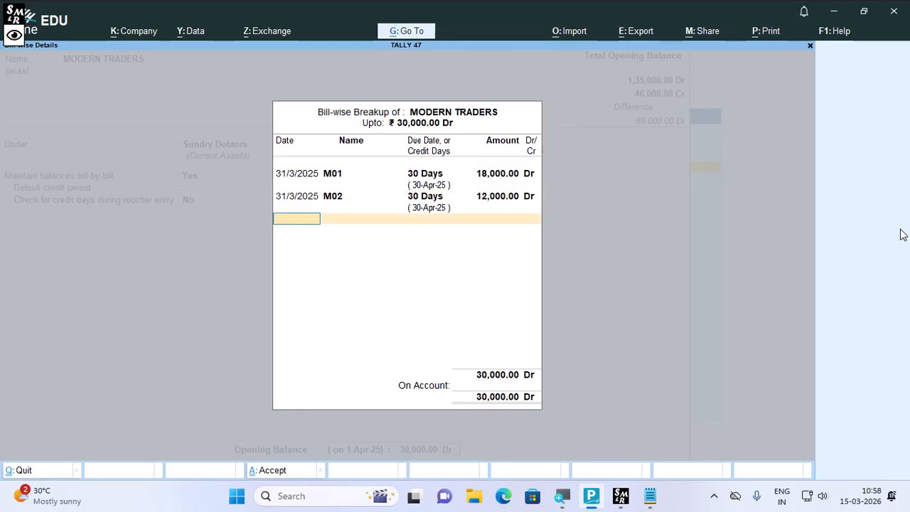
Step: Accept the bill-wise breakup, save the MODERN TRADERS ledger and return to the Gateway of Tally
key(Return)
key(Return)
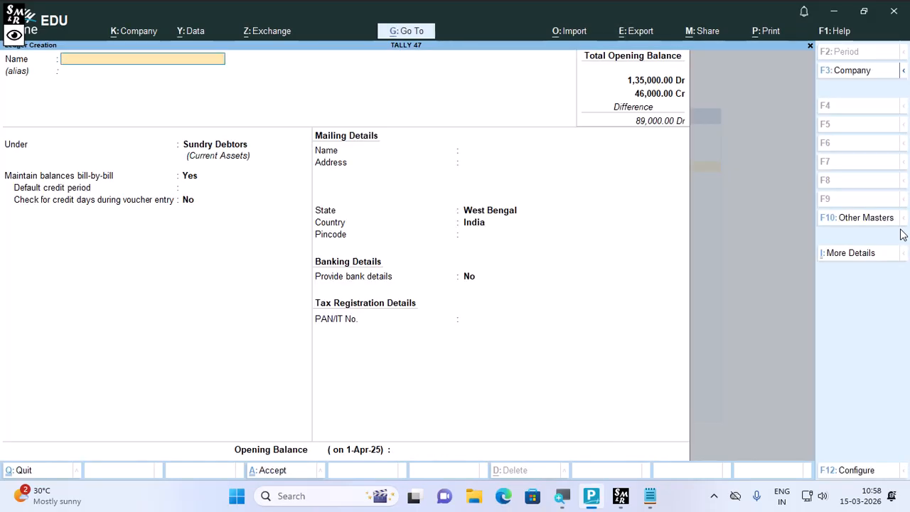
key(Escape)
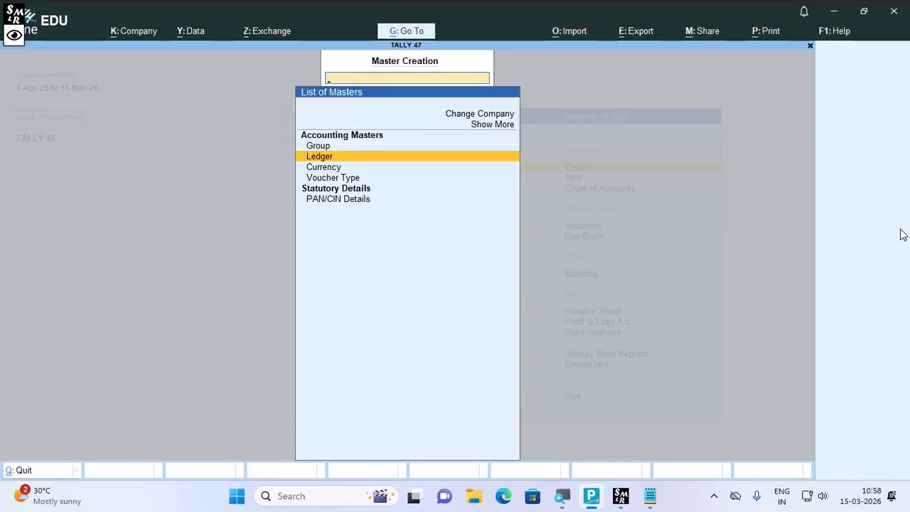
key(Escape)
Step: Examine the Sundry Debtors entry in the detailed Balance Sheet and return to the Gateway of Tally
key(b)
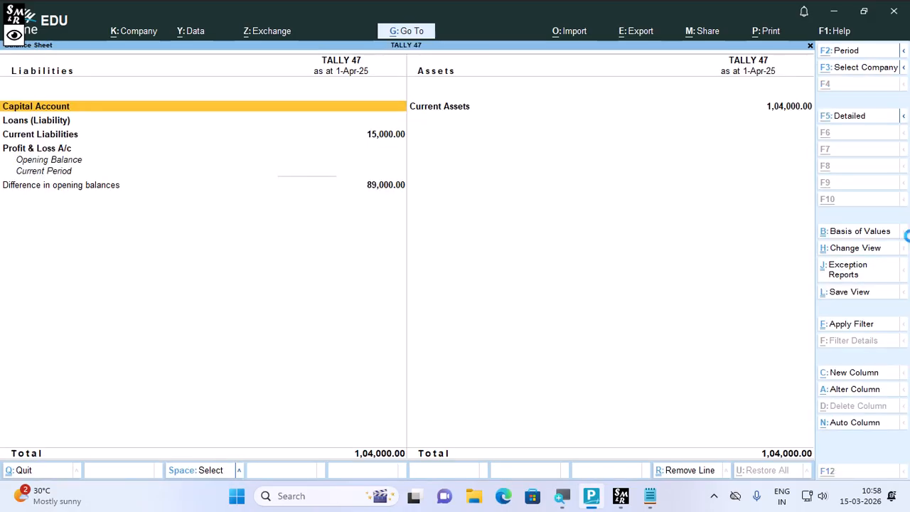
key(alt+F5)
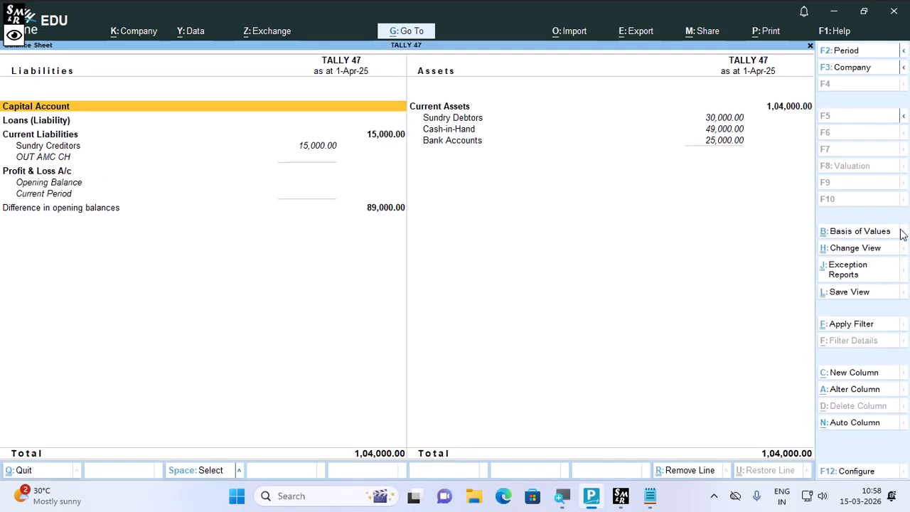
click(465, 119)
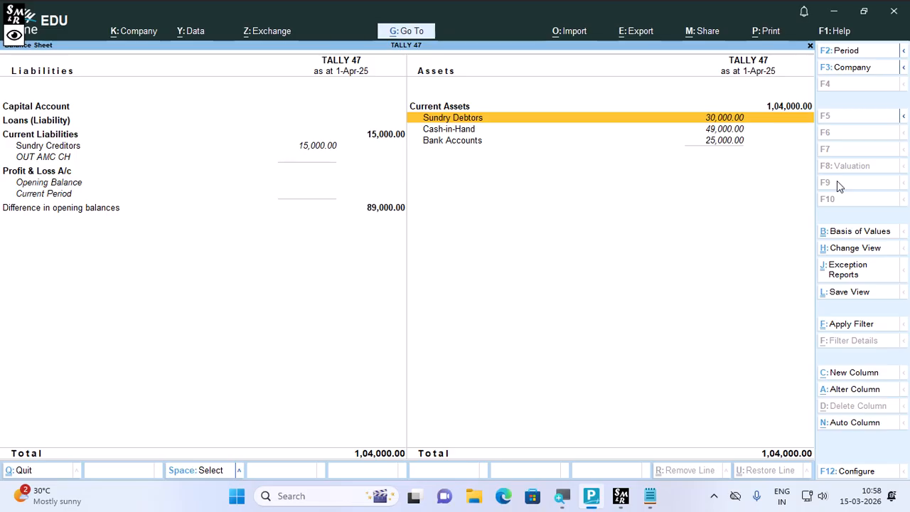
key(Escape)
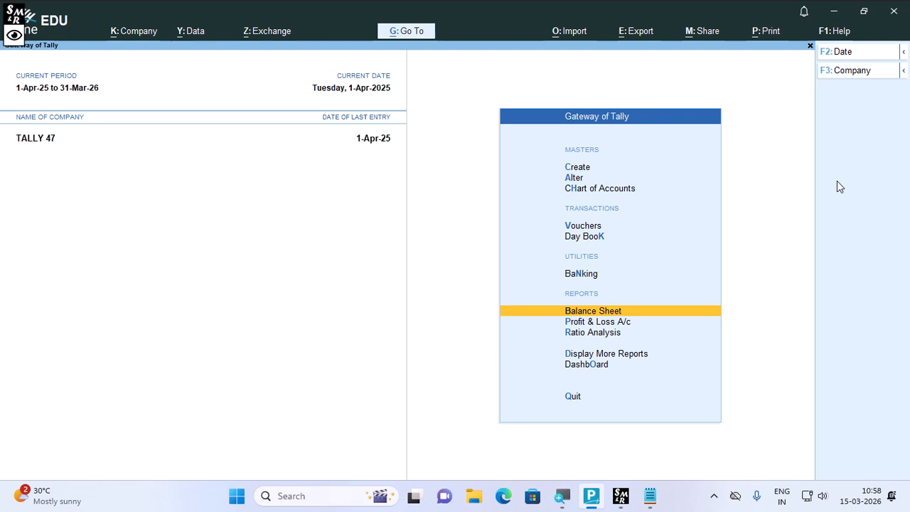
Step: Start a Receipt voucher and choose MODERN TRADERS as the credited ledger
key(v)
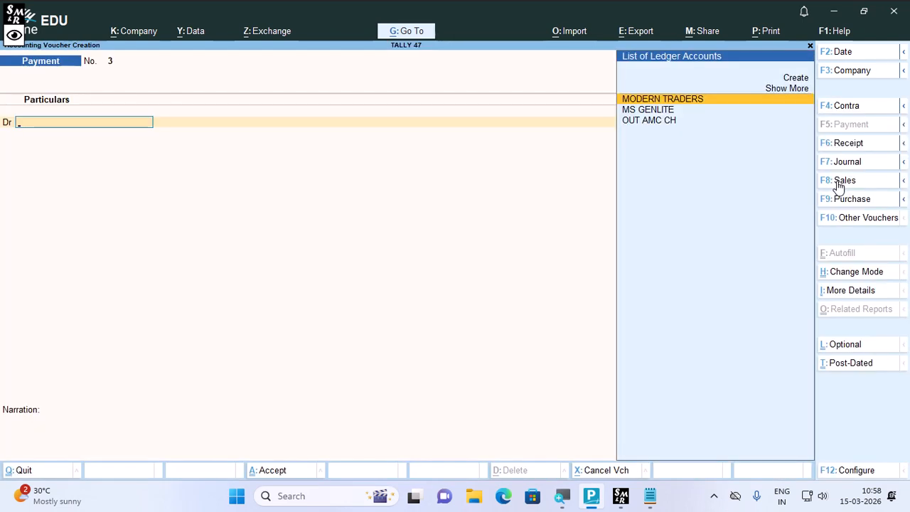
key(F6)
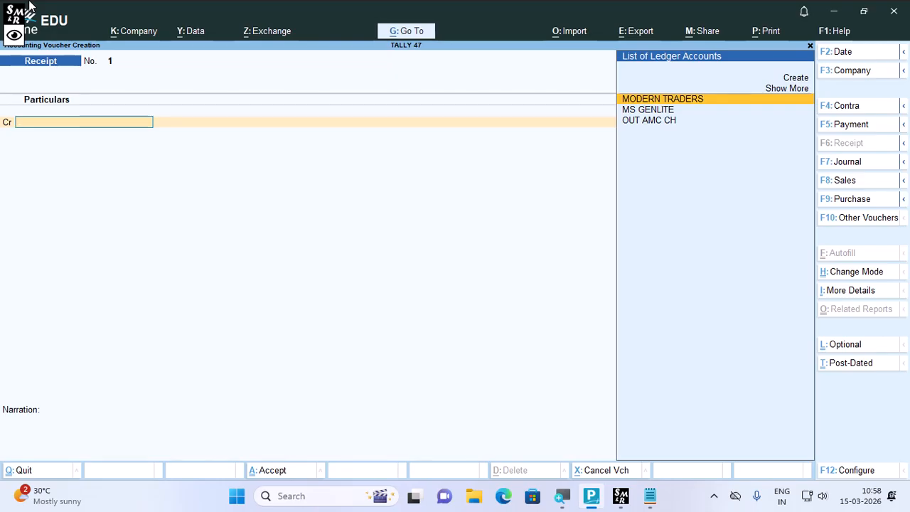
text(MOD)
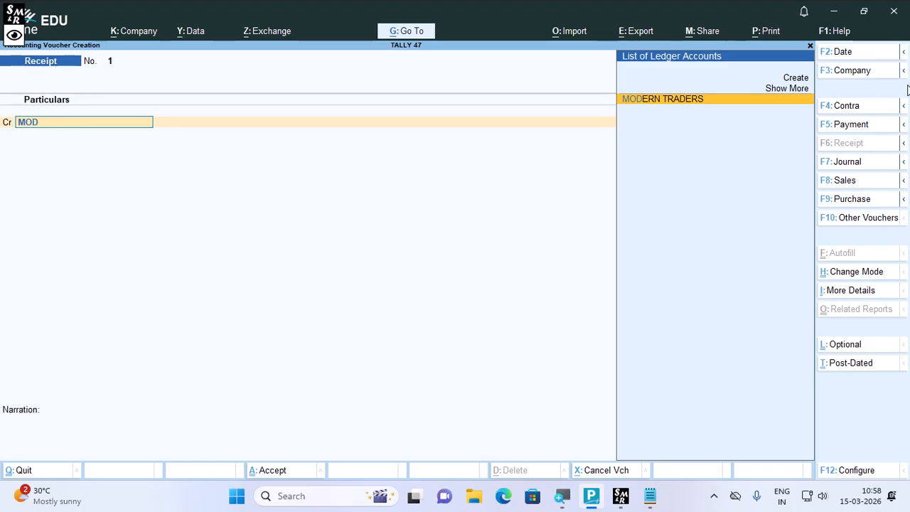
key(Return)
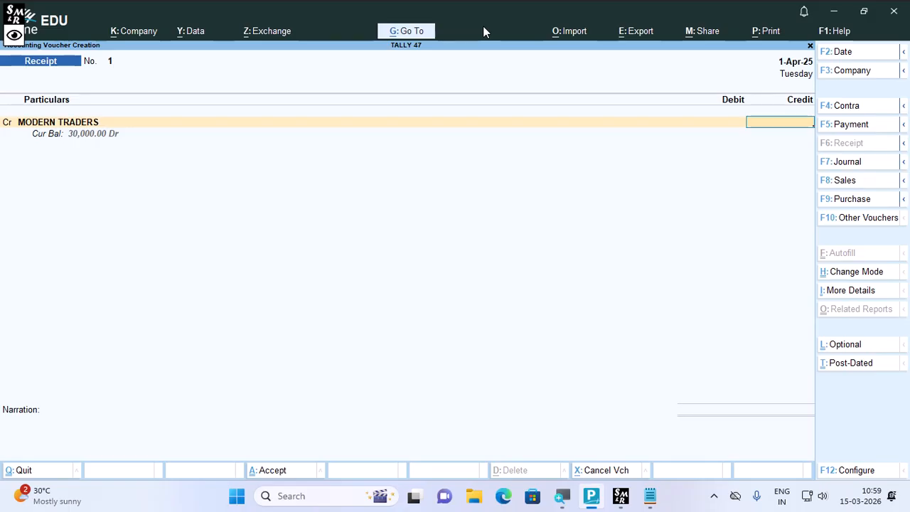
Step: Calculate 30000*90% in the built-in calculator and return to the voucher's credit amount
key(ctrl+n)
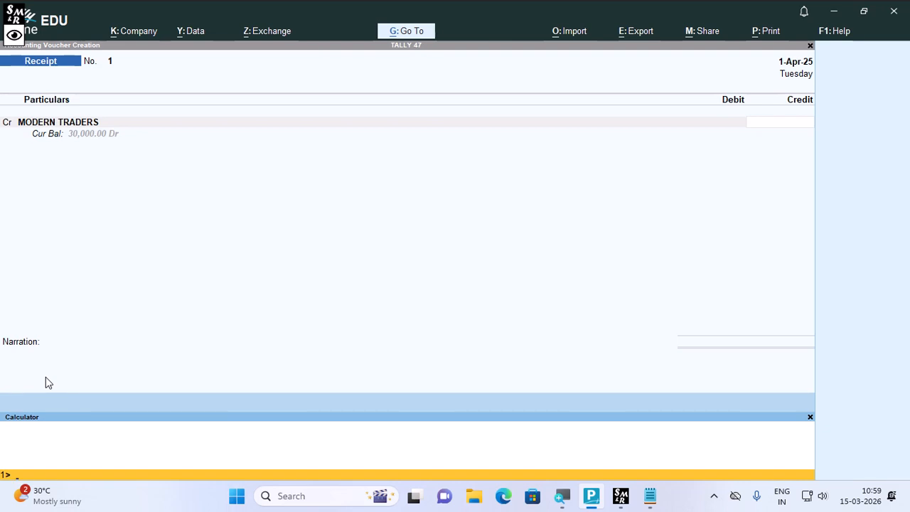
text(30000*90%)
key(Return)
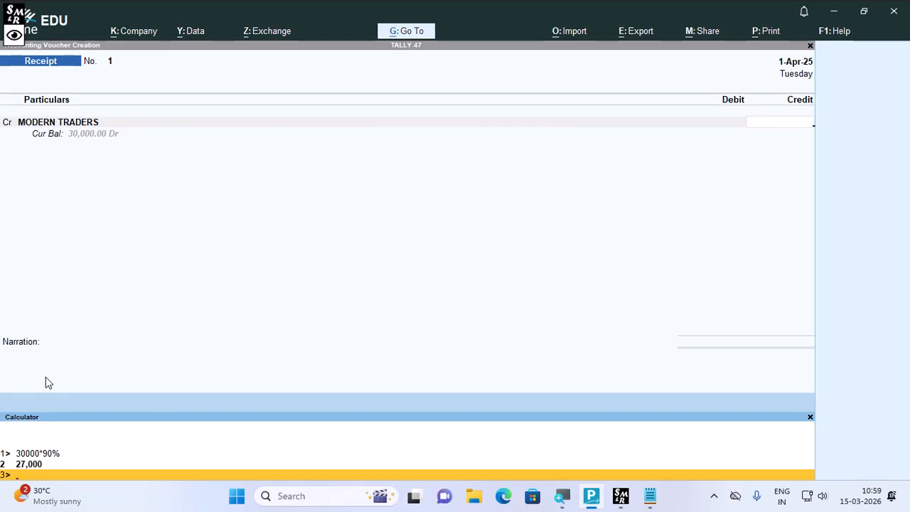
key(ctrl+m)
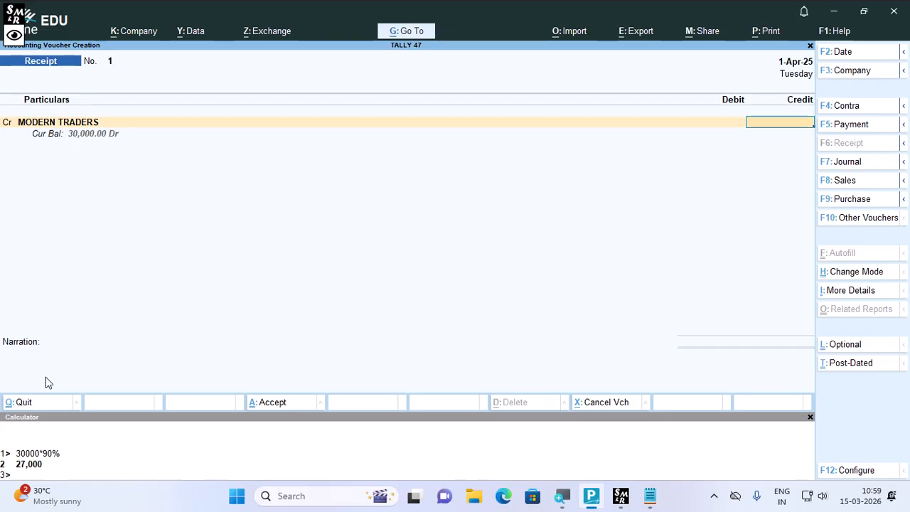
Step: Enter 27,000 as the MODERN TRADERS credit amount by evaluating 30000*90% in the calculator
key(ctrl+n)
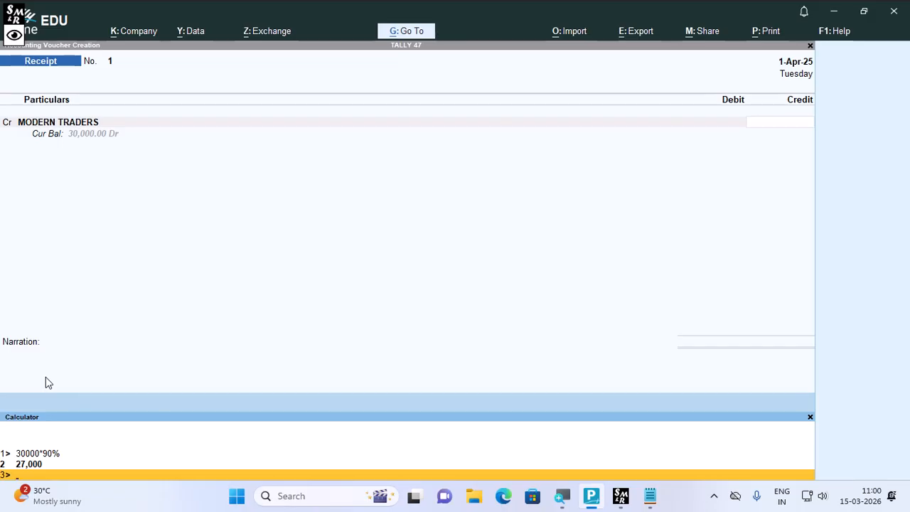
text(30000*90%)
key(Return)
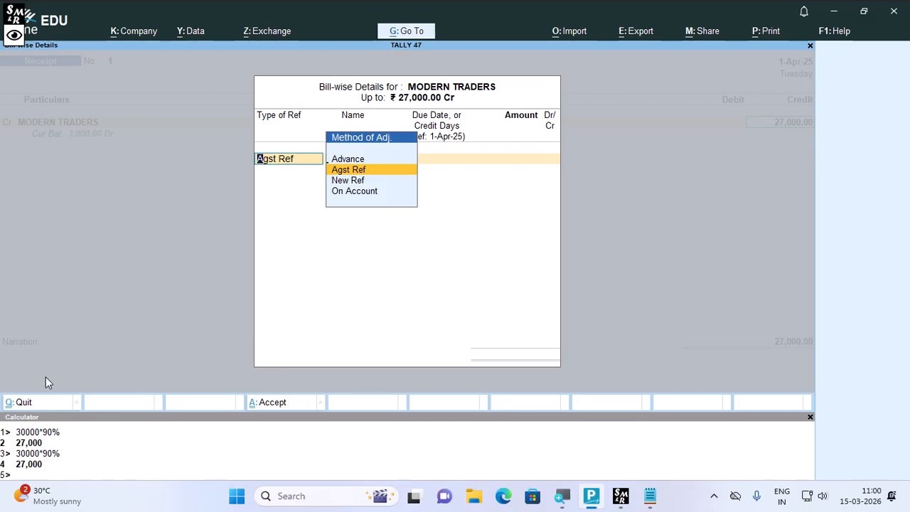
Step: Allocate the MODERN TRADERS receipt as Agst Ref, with 18,000 Cr against bill M01 and 9,000 Cr against bill M02
key(Return)
key(Return)
key(Return)
key(Return)
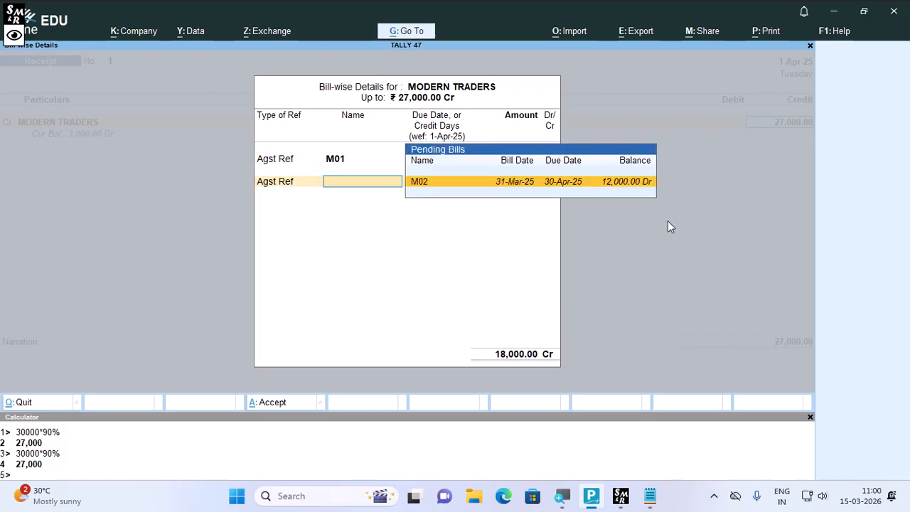
key(Return)
key(Return)
key(Return)
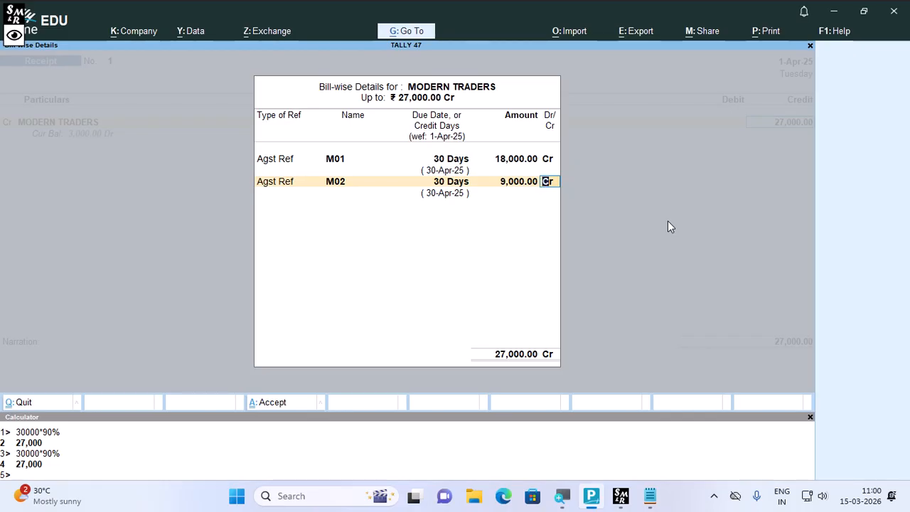
Step: Debit Cash with 27,000 in the MODERN TRADERS receipt, leave the narration blank, and save the voucher
key(Return)
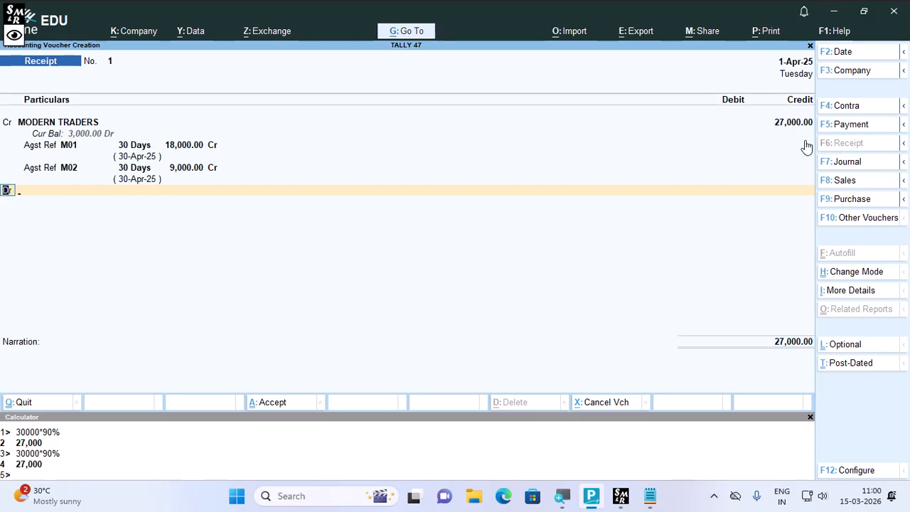
key(Return)
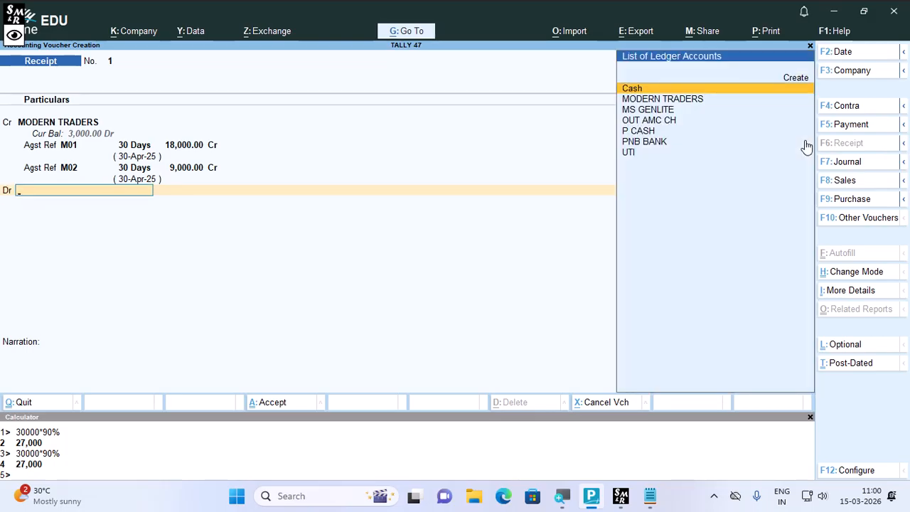
text(CA)
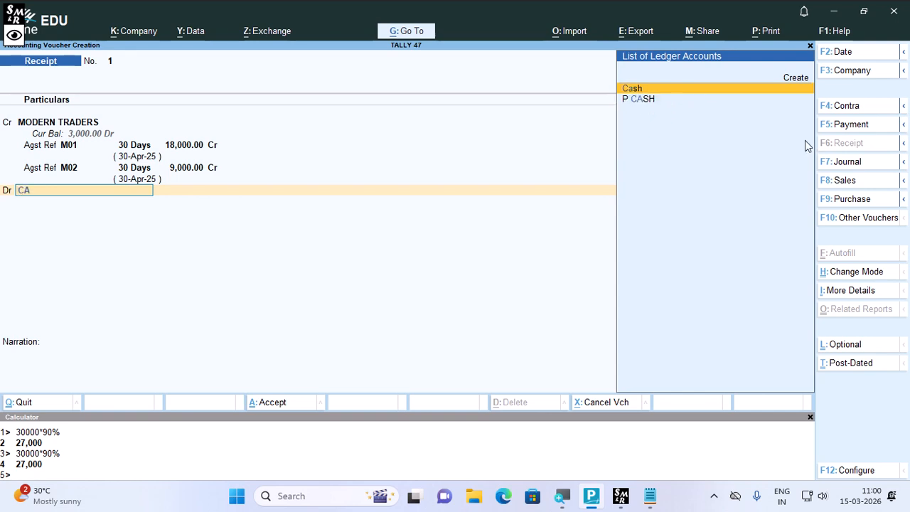
text(S)
key(Return)
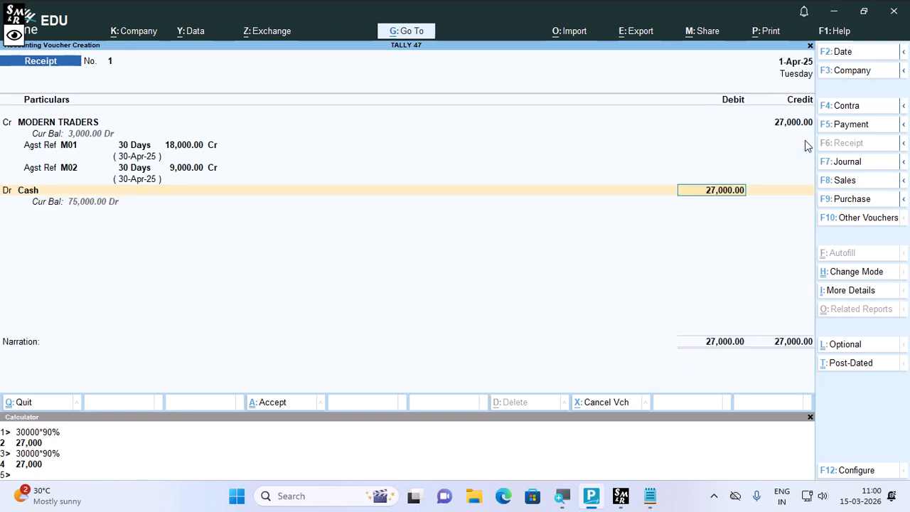
key(Return)
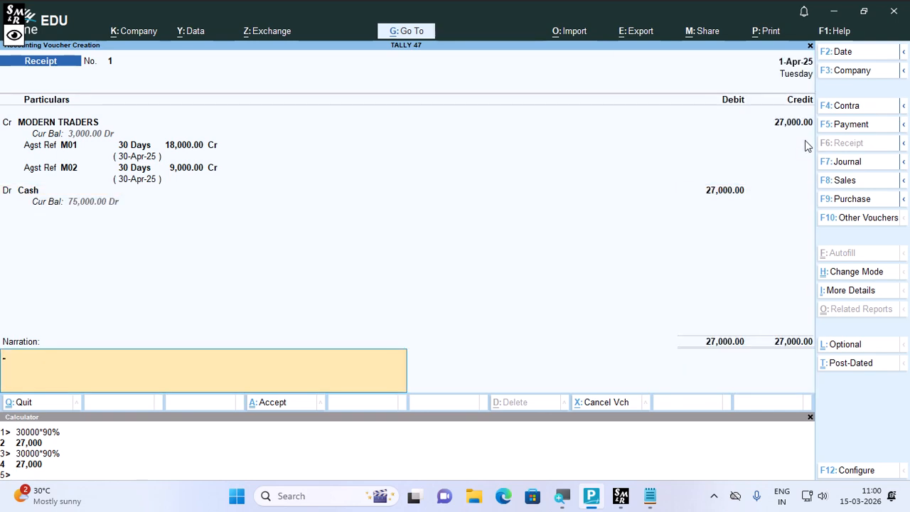
key(Return)
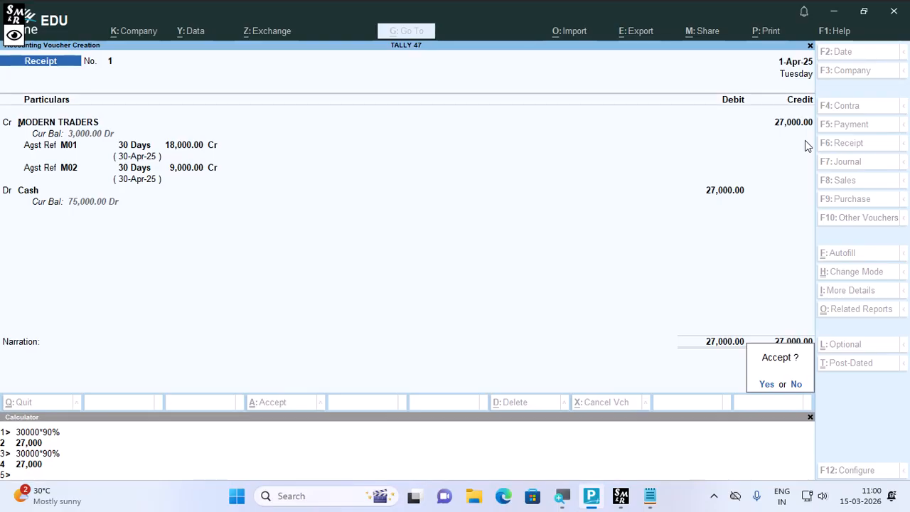
key(Return)
key(Escape)
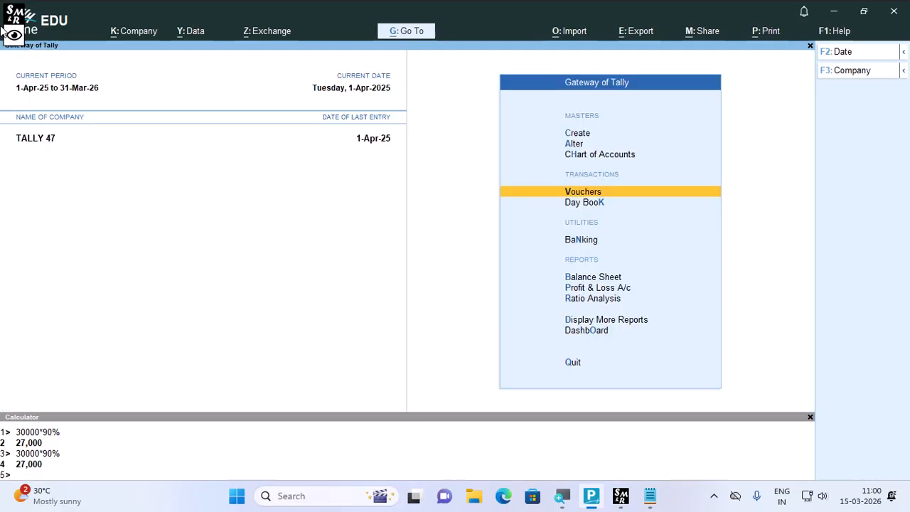
Step: Examine the detailed Balance Sheet, looking at the Cash-in-Hand line under Current Assets
key(b)
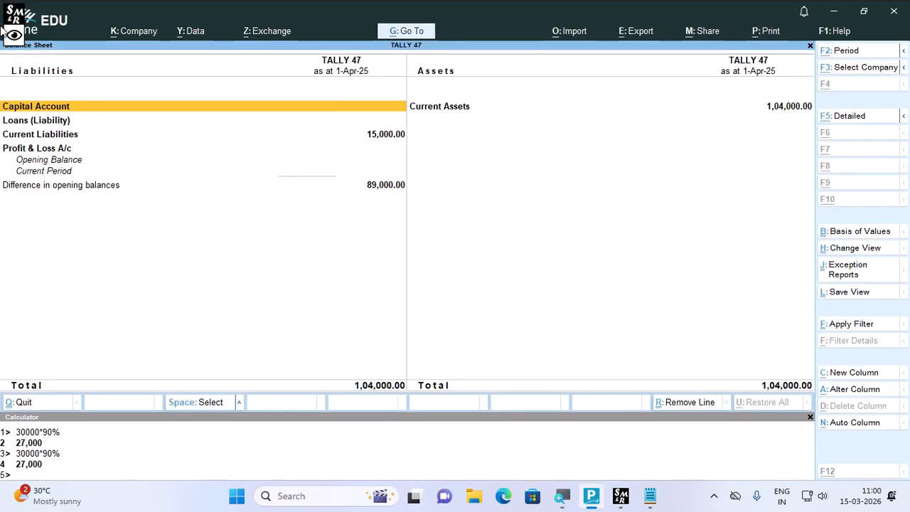
key(alt+F5)
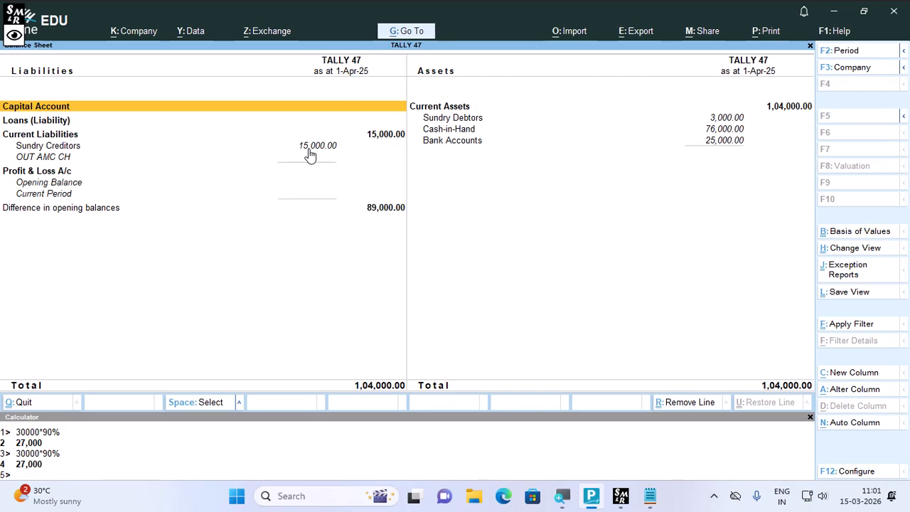
click(462, 132)
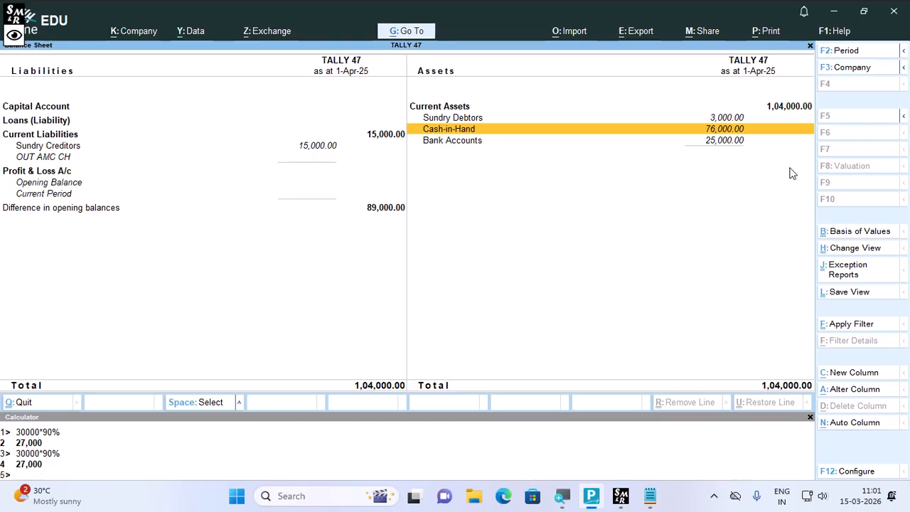
key(Escape)
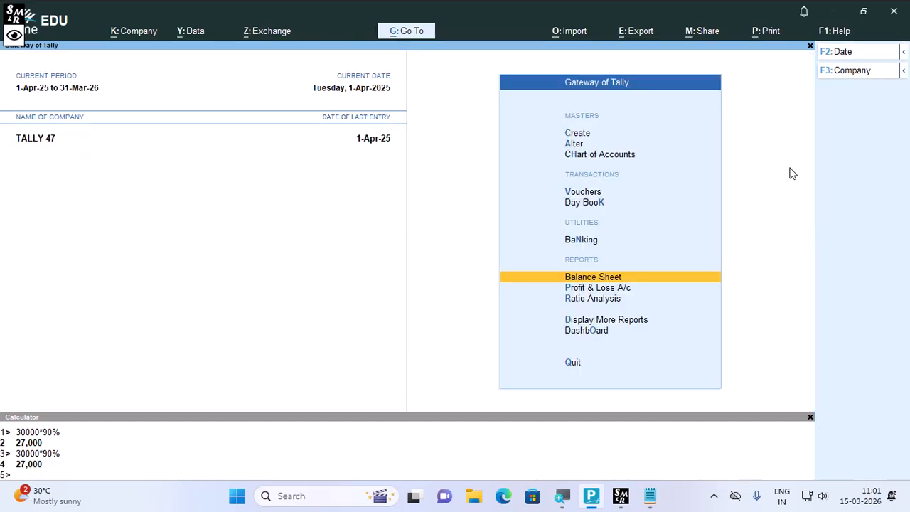
Step: Start a new ledger master named BAD DEBT
key(c)
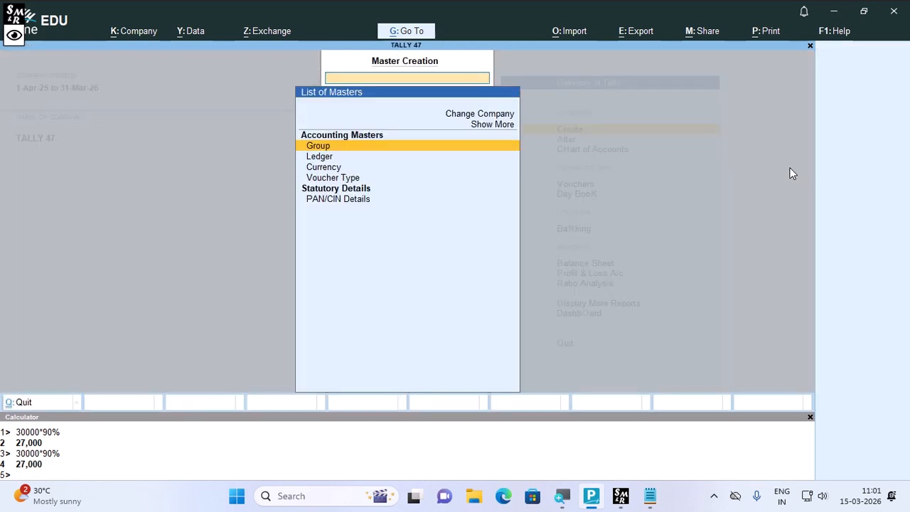
key(Down)
key(Return)
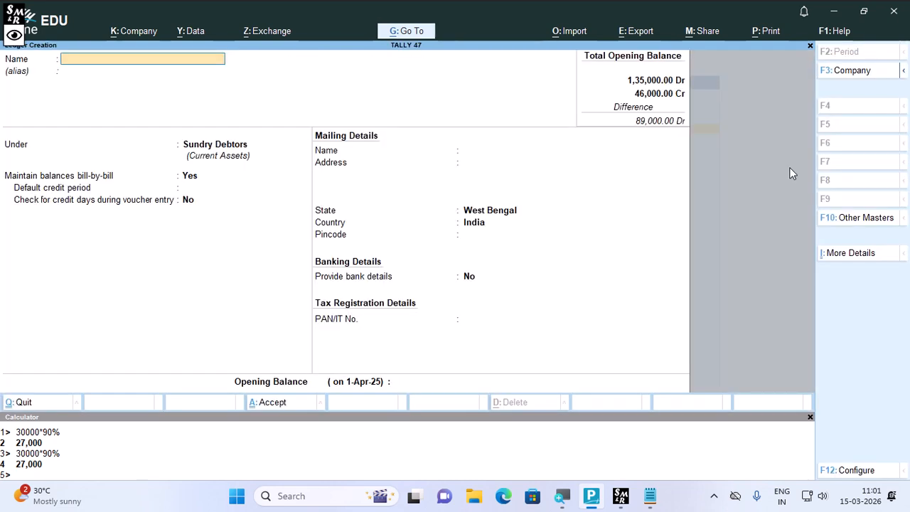
text(BAD DEBT)
key(Return)
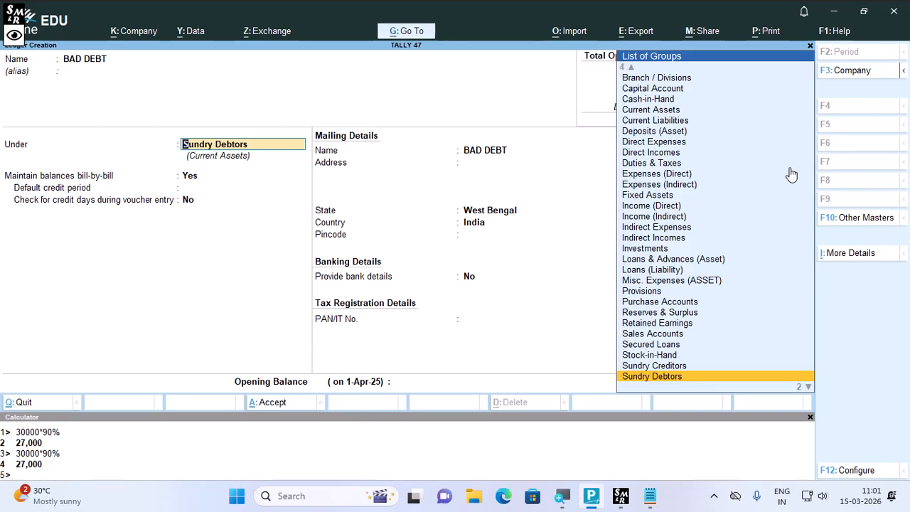
Step: Place the BAD DEBT ledger under Indirect Expenses with no opening balance, save it, and leave master creation
text(IND)
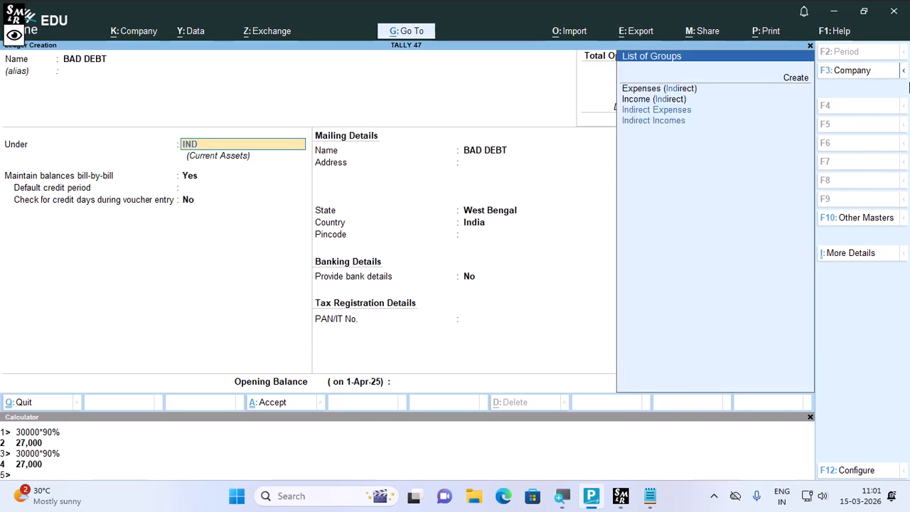
key(Down)
key(Down)
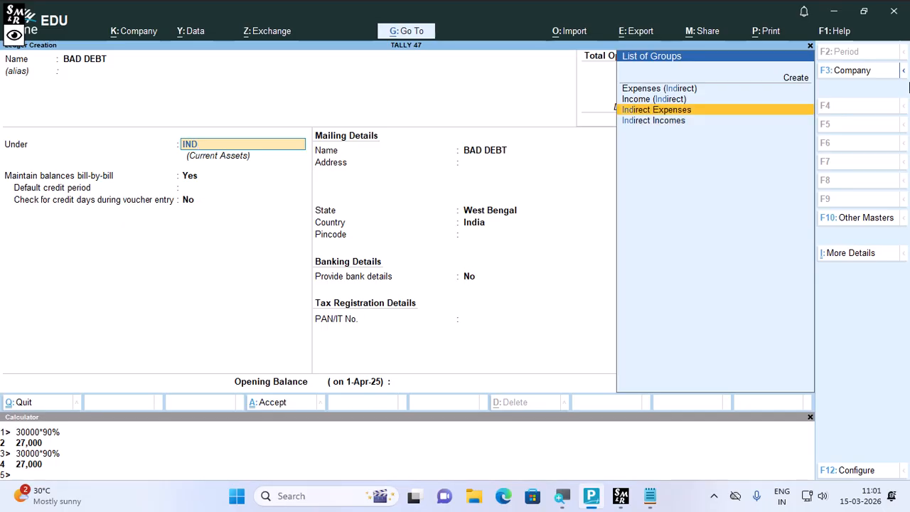
key(Return)
key(Return)
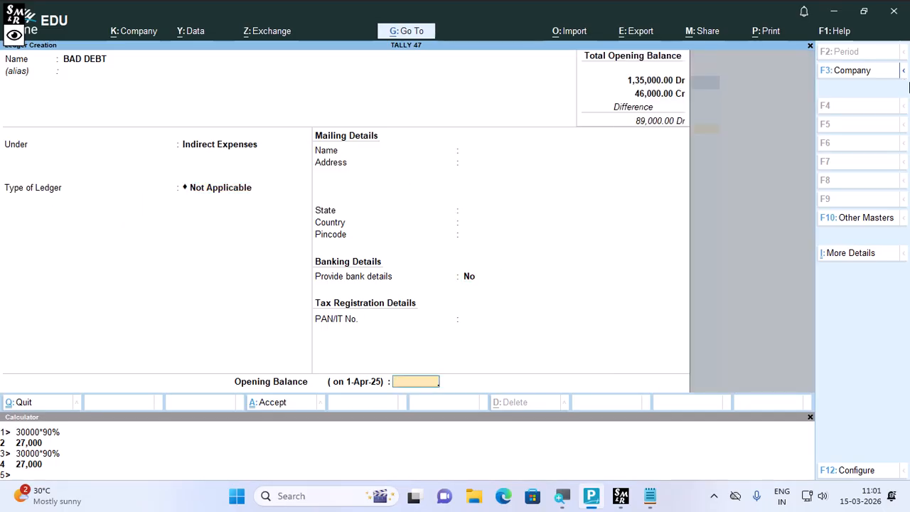
key(Return)
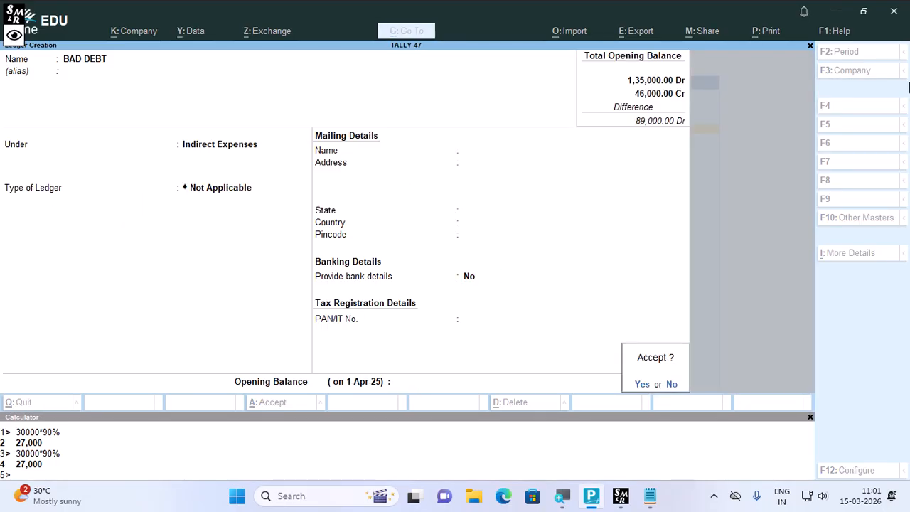
key(Return)
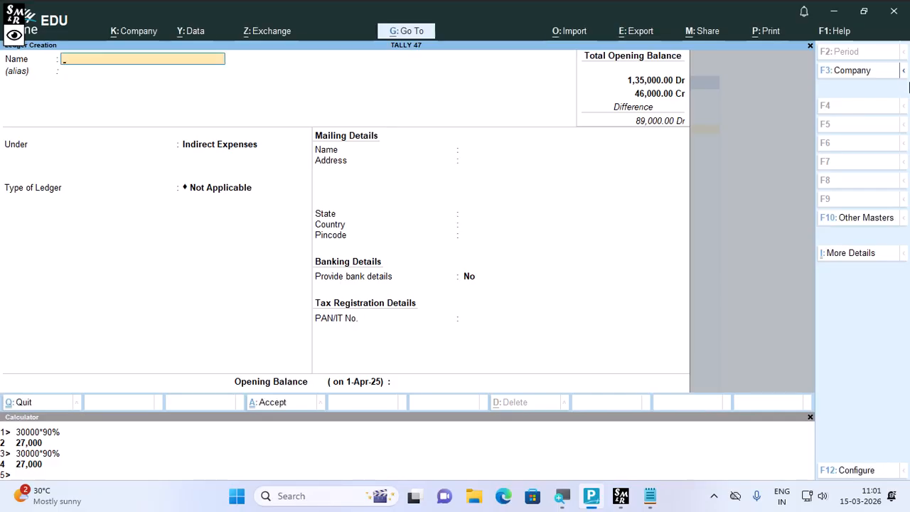
key(Escape)
key(Return)
key(Escape)
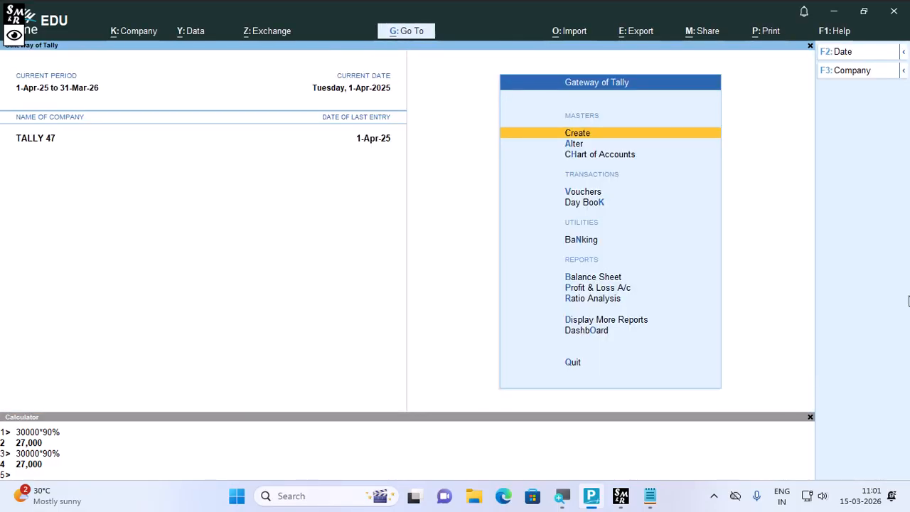
Step: Start a Journal voucher and debit BAD DEBT with 3,000
key(v)
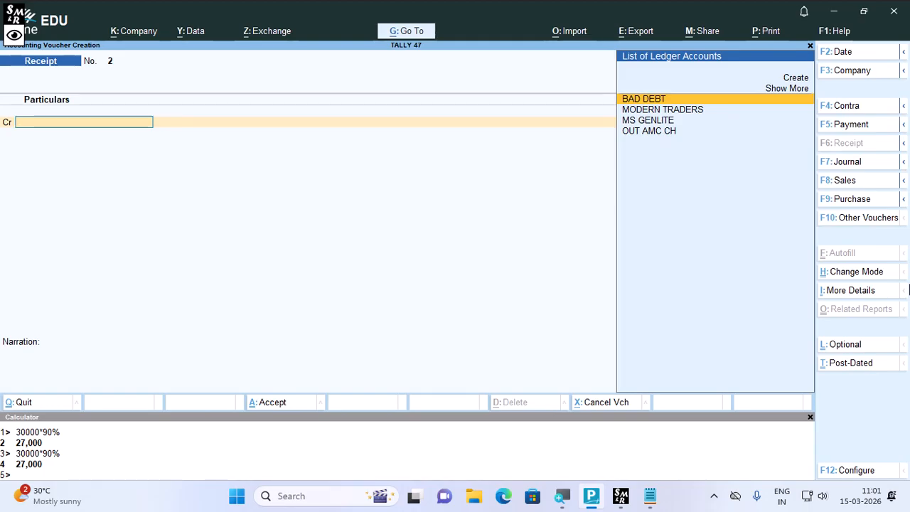
key(F7)
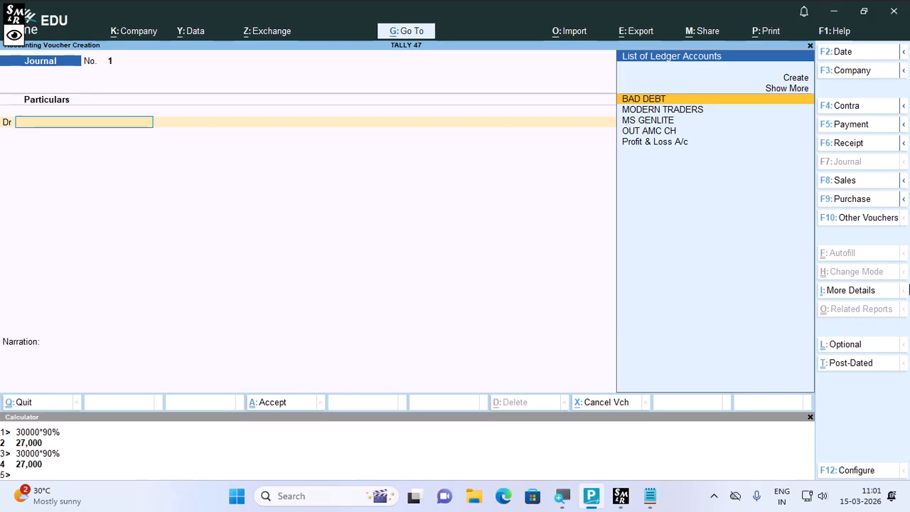
text(ba)
key(Return)
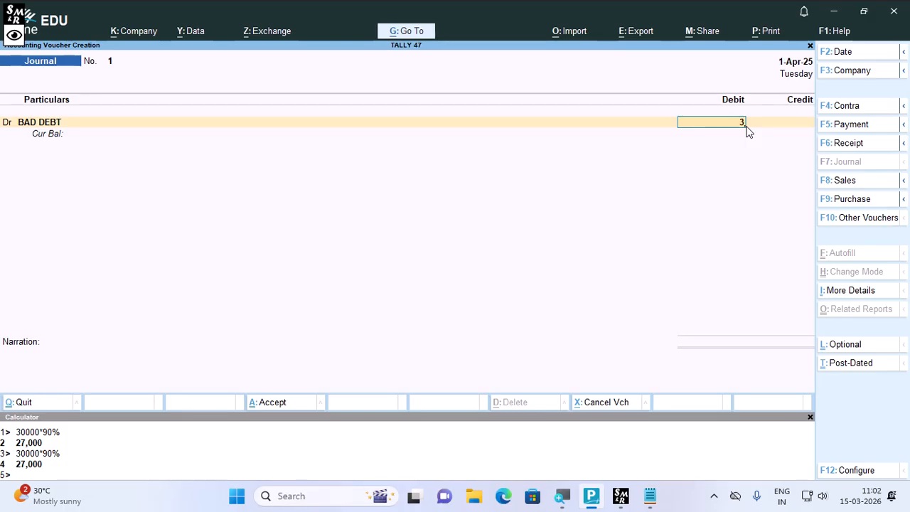
key(Return)
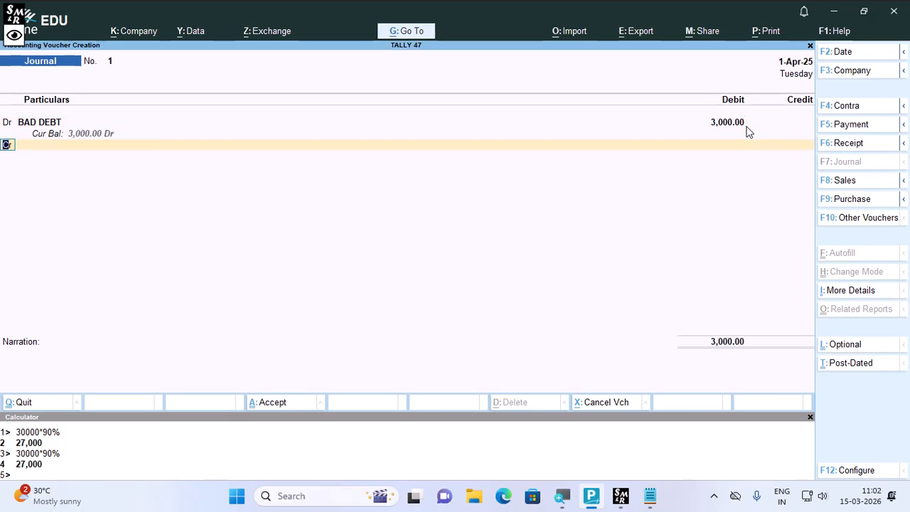
Step: Credit MODERN TRADERS with 3,000 in the journal voucher
key(Return)
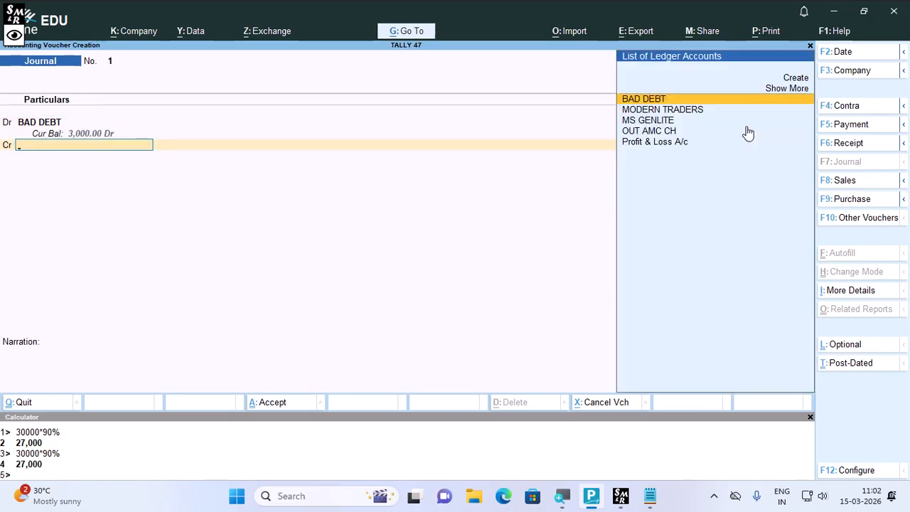
text(mo)
key(Return)
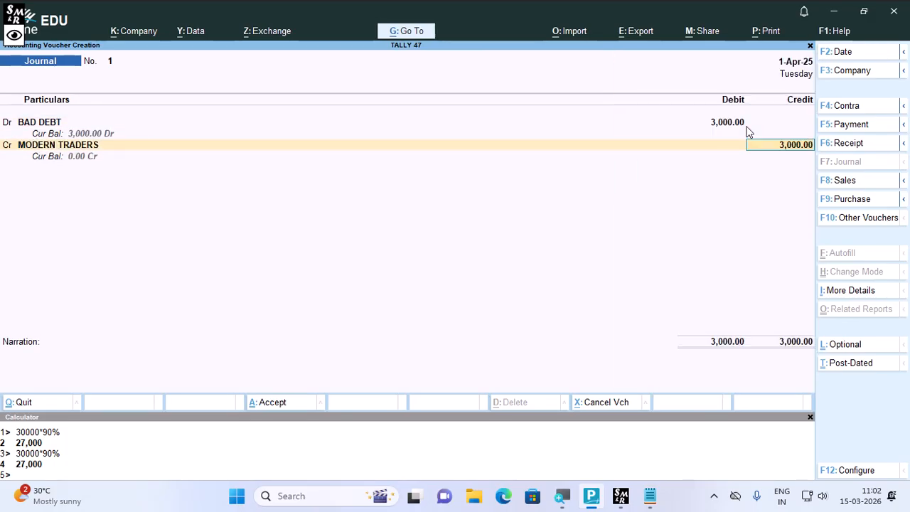
key(Return)
Step: Allocate the 3,000 credit as Agst Ref to bill M02, save the journal without narration, and quit voucher entry
key(Return)
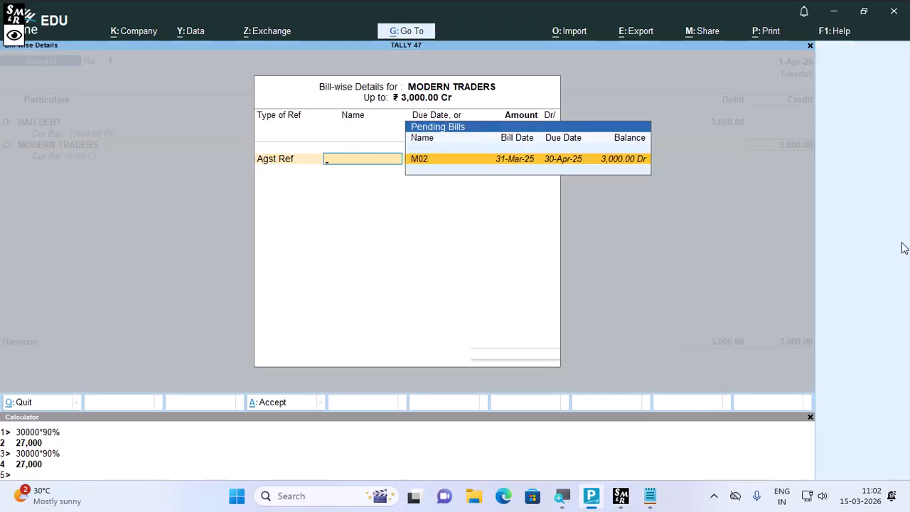
key(Return)
key(Return)
key(Return)
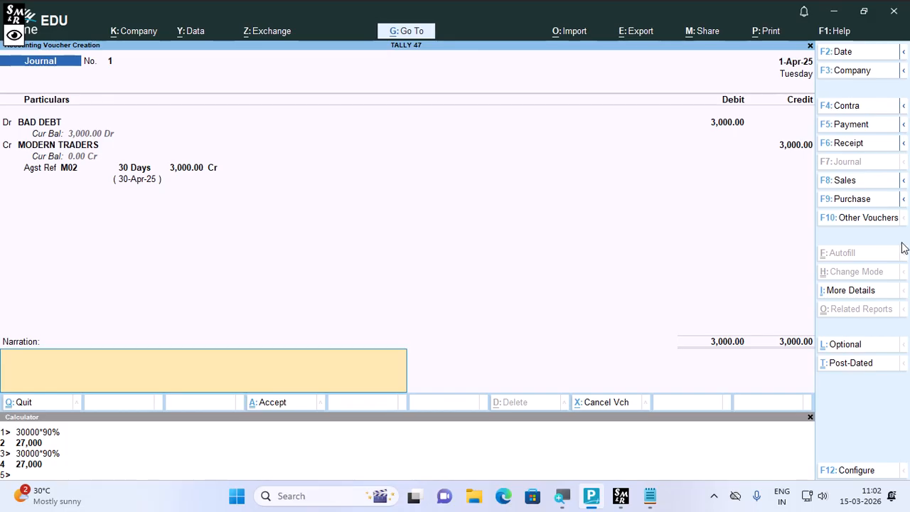
key(Return)
key(Return)
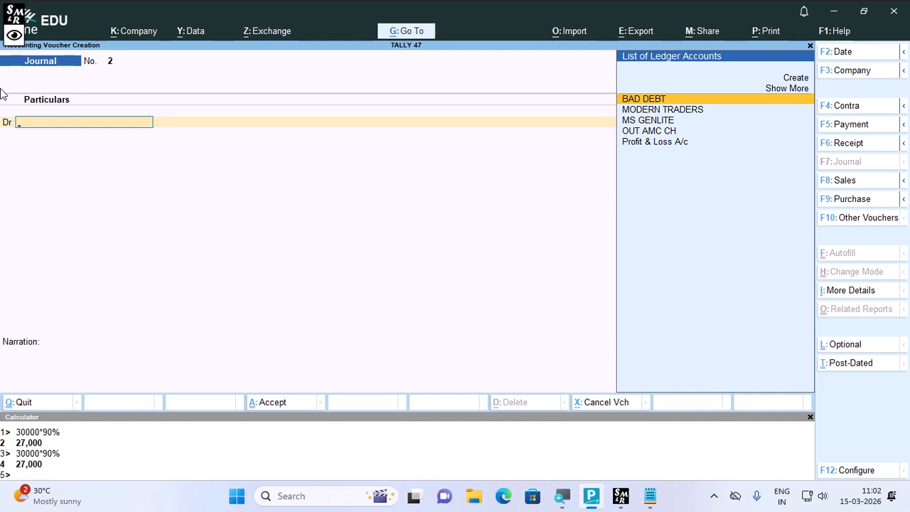
key(Escape)
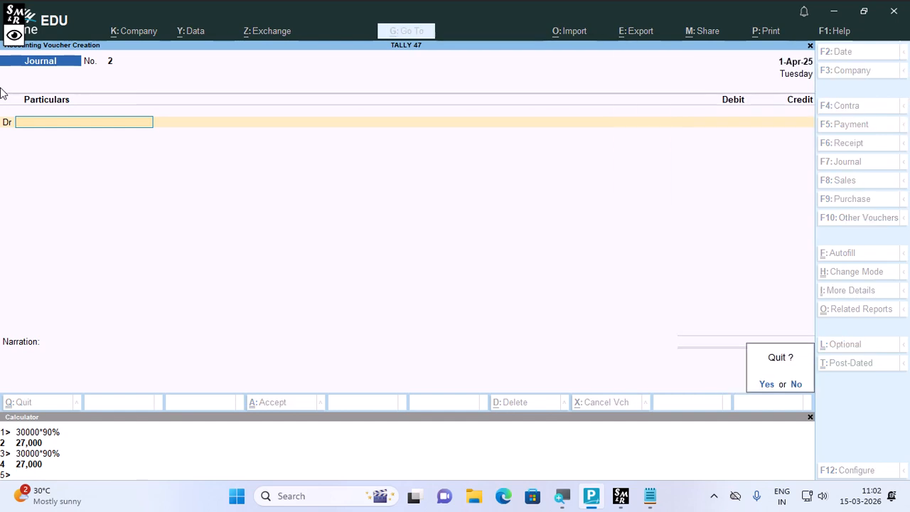
key(y)
Step: Examine Sundry Debtors in the detailed Balance Sheet and the expense breakdown in the detailed Profit & Loss A/c
key(b)
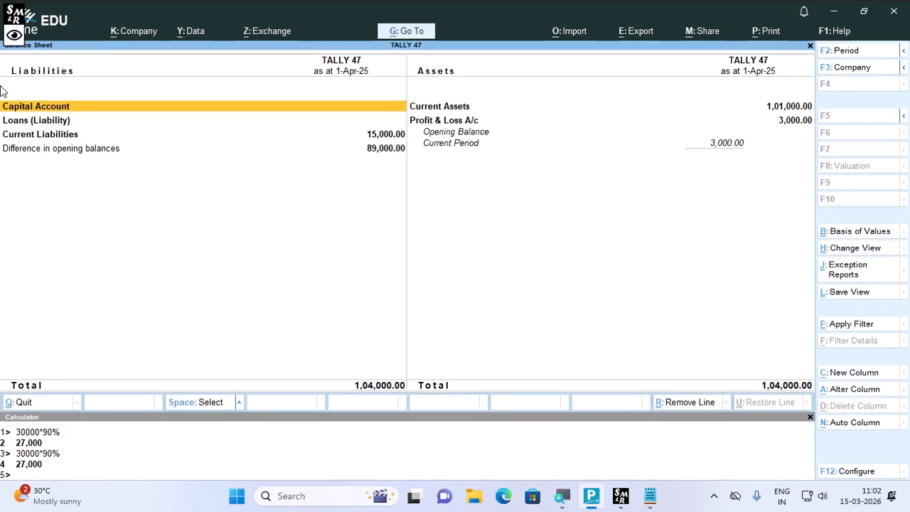
key(alt+F5)
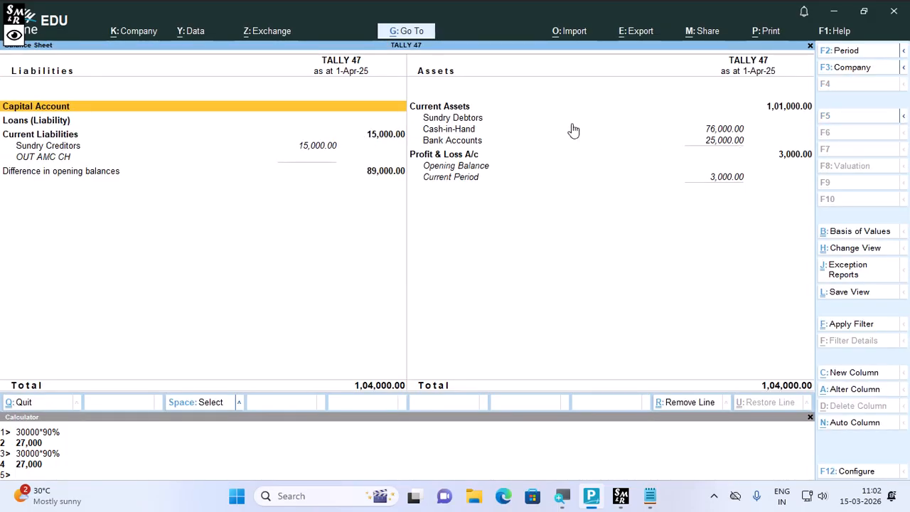
click(452, 118)
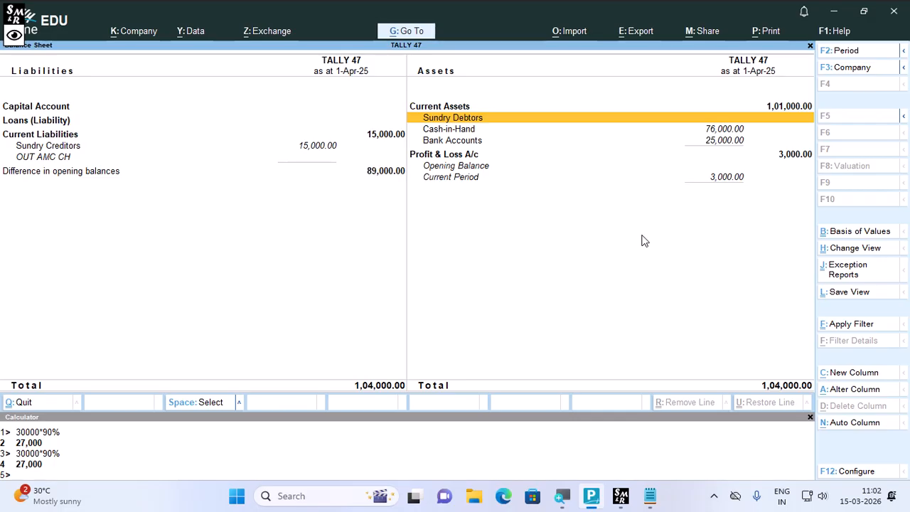
key(Escape)
key(p)
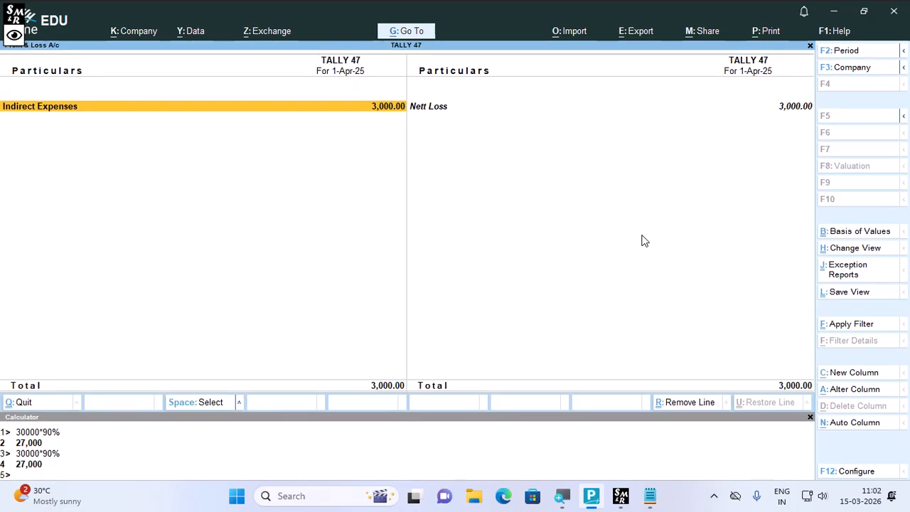
key(alt+F5)
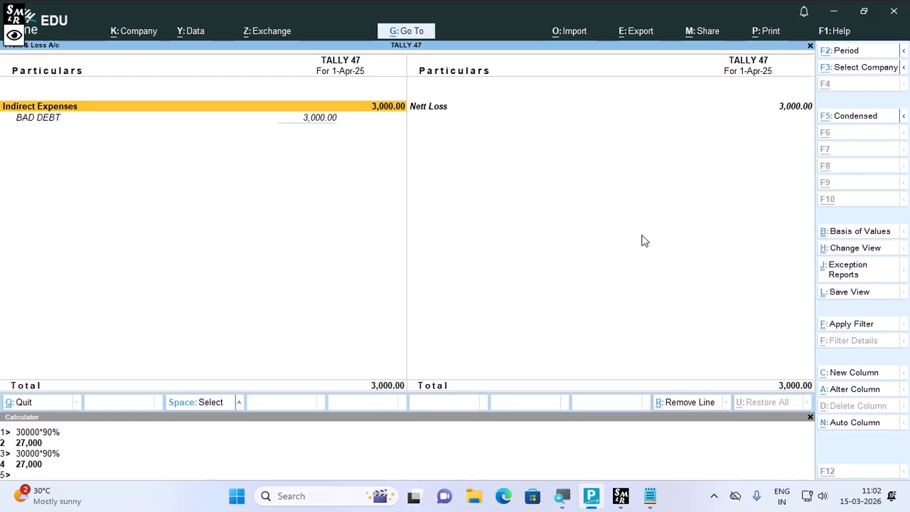
Step: Recheck Indirect Expenses in the condensed and detailed Profit & Loss A/c, and review the Balance Sheet in detailed view
key(alt+F5)
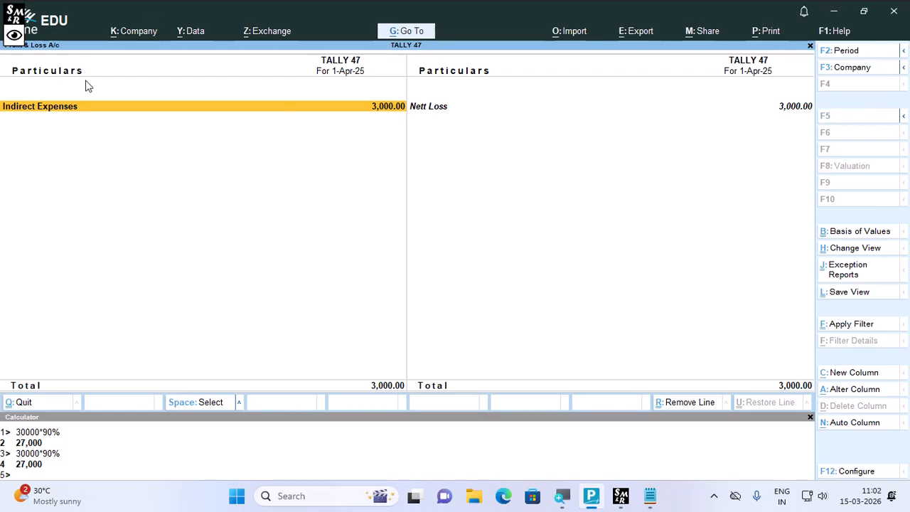
key(Return)
key(Escape)
key(alt+F5)
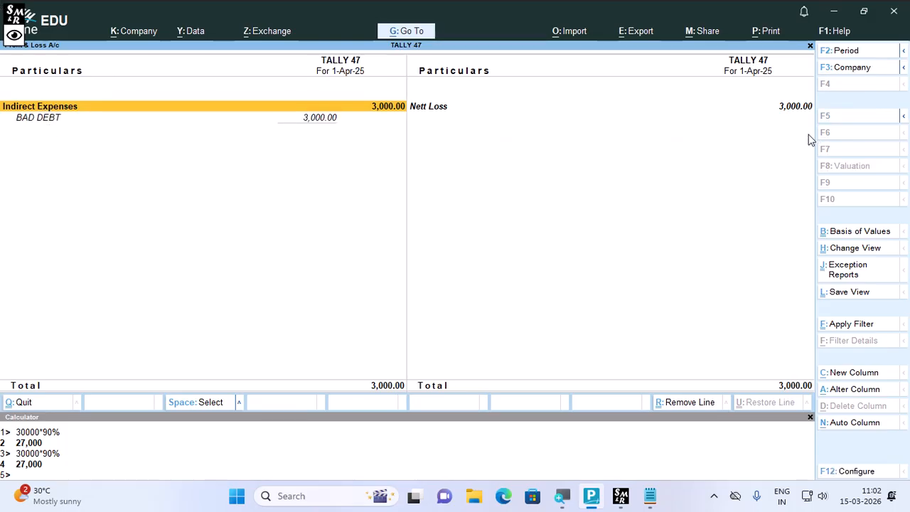
key(Escape)
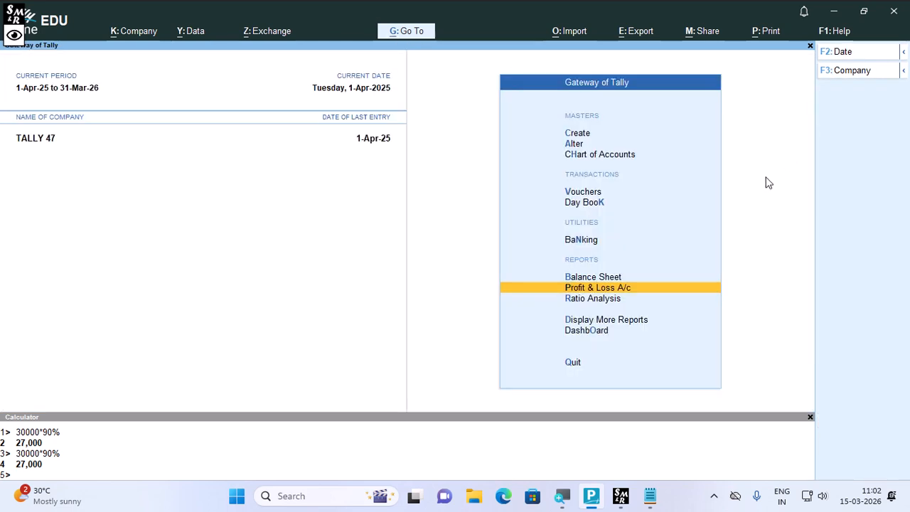
key(b)
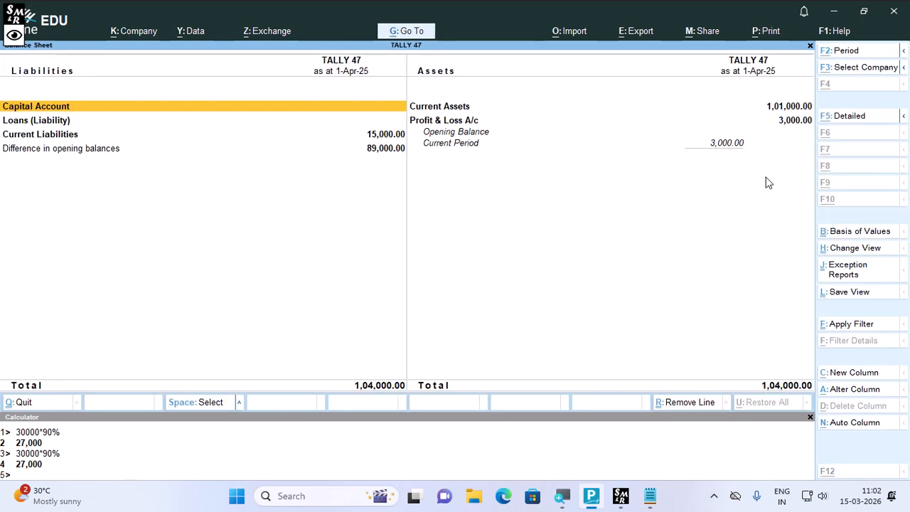
key(alt+F5)
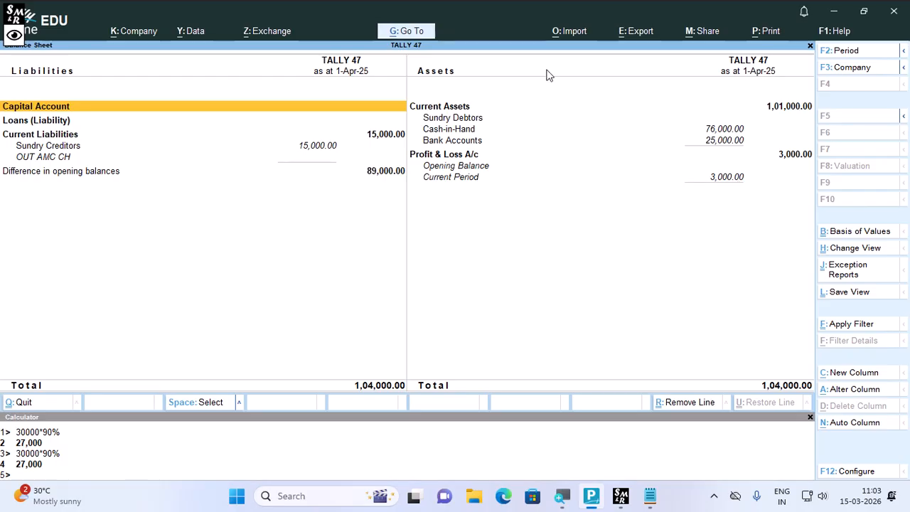
click(13, 34)
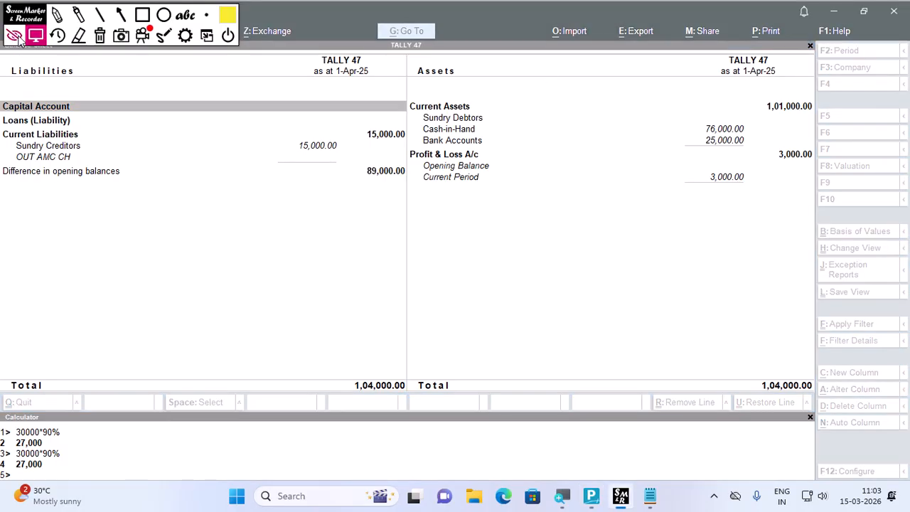
click(227, 37)
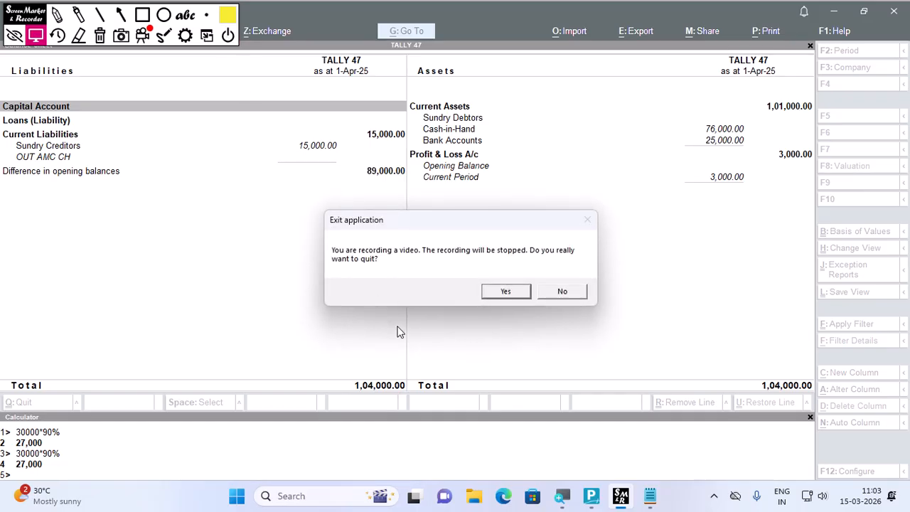